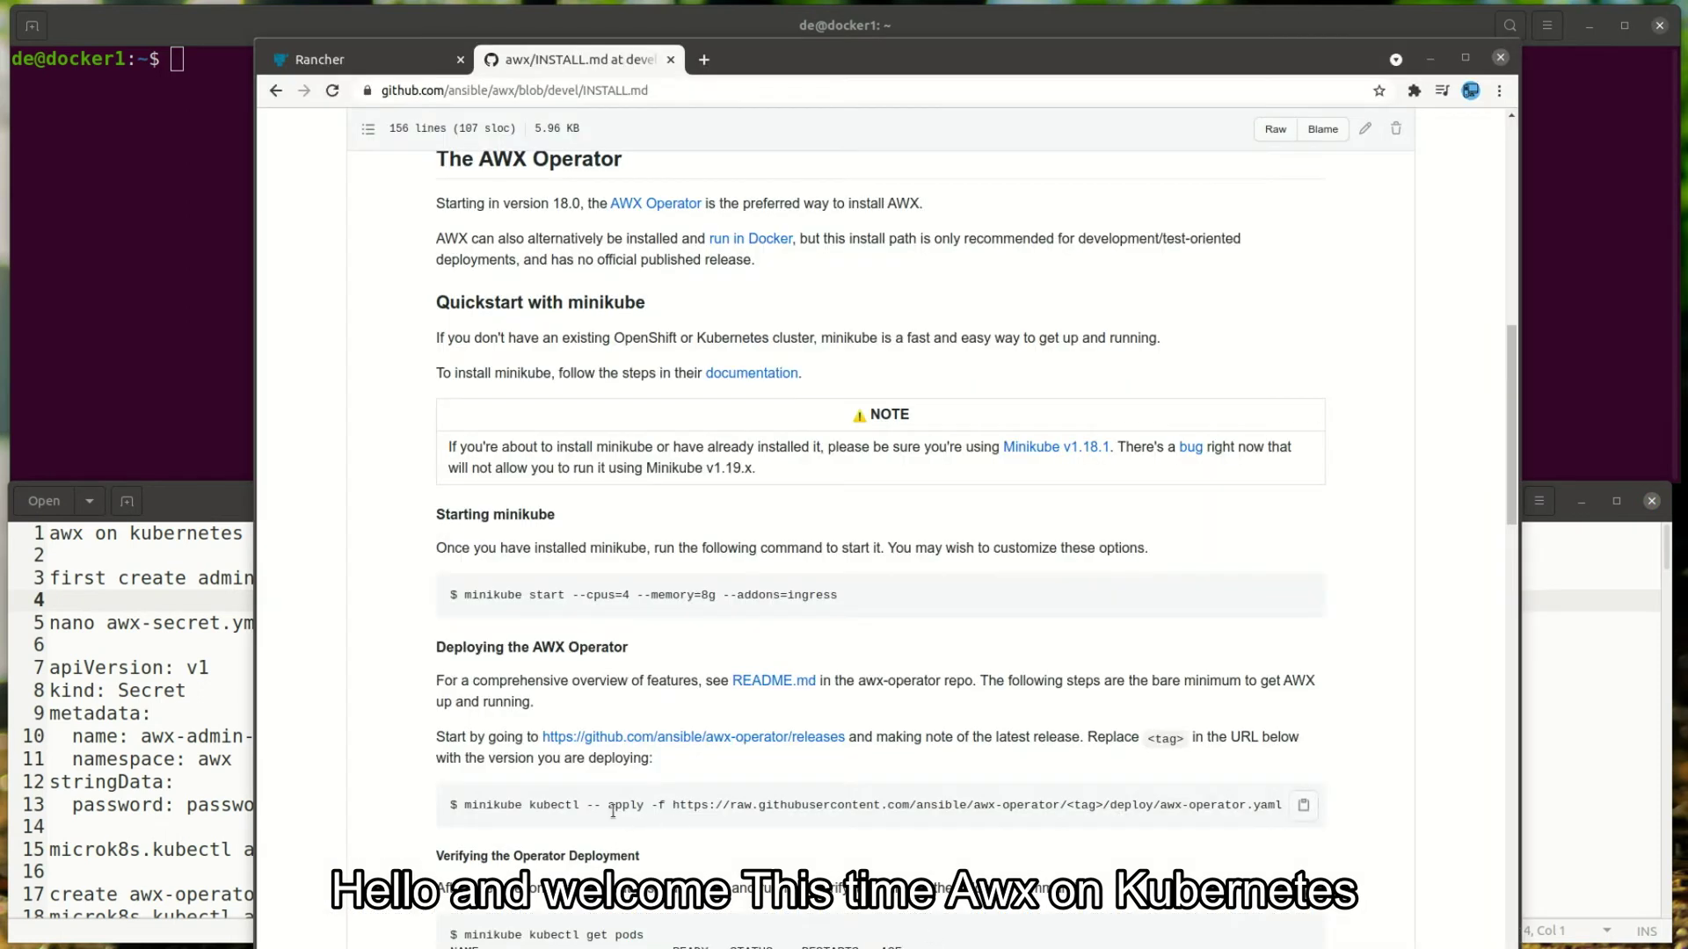
Step: Highlight the awx-operator apply command in INSTALL.md and open the awx-operator releases page in a new tab
{"action": "left_click_drag", "start_coordinate": [533, 803], "coordinate": [1112, 804]}
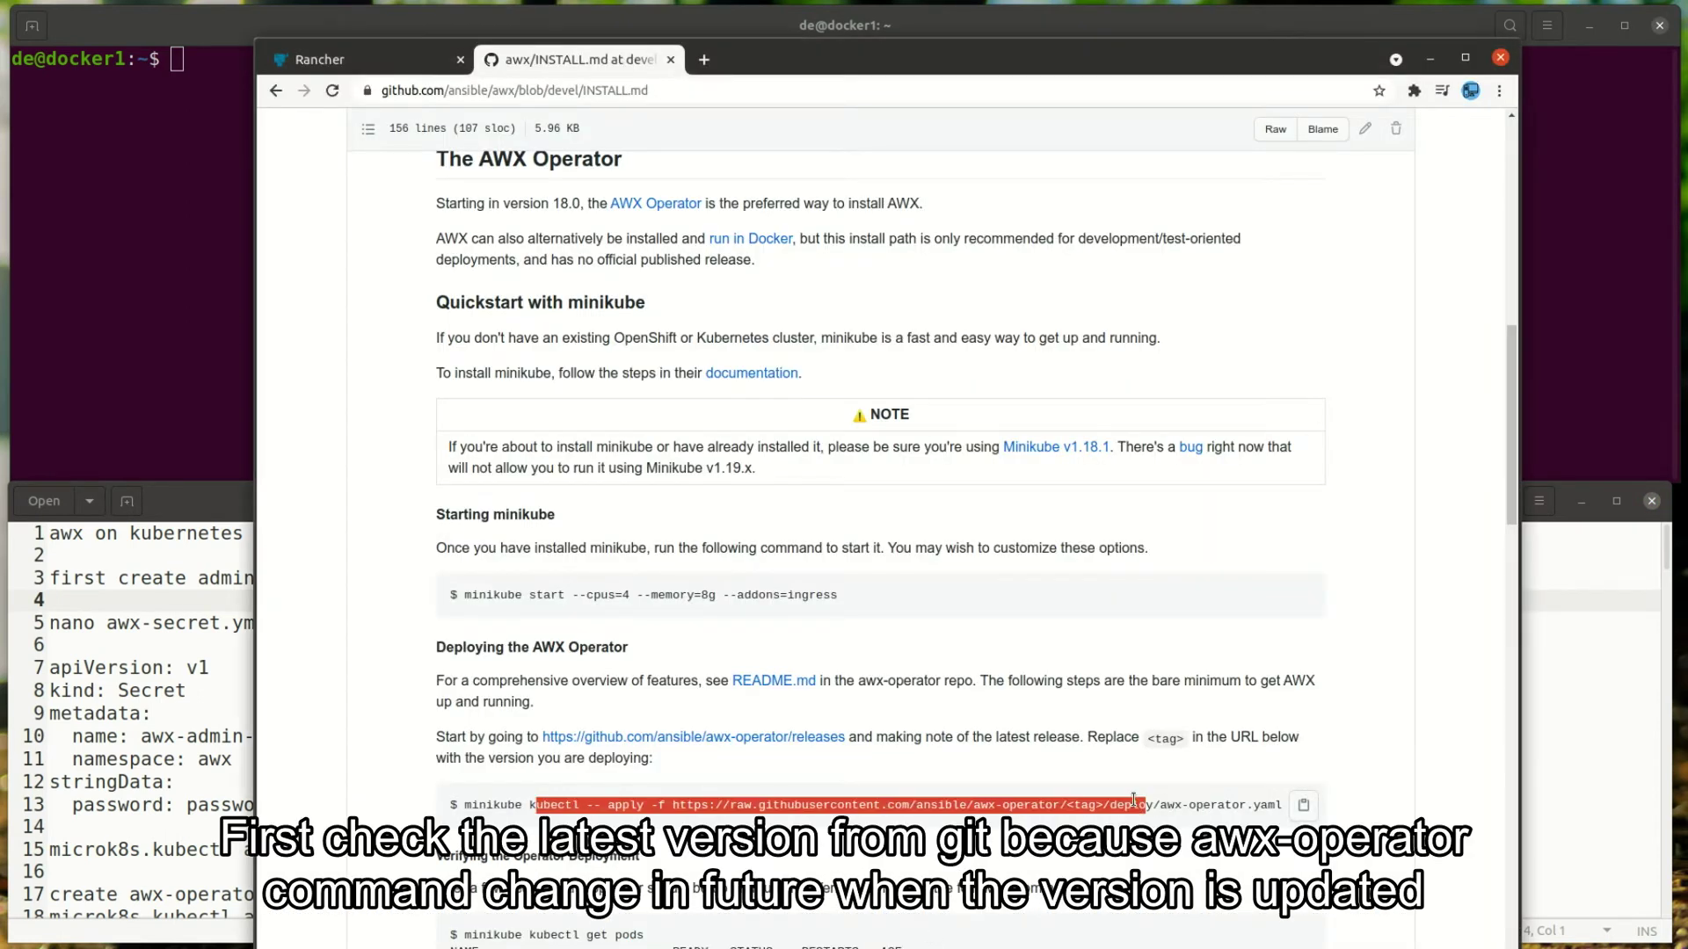
{"action": "left_click", "coordinate": [1085, 805]}
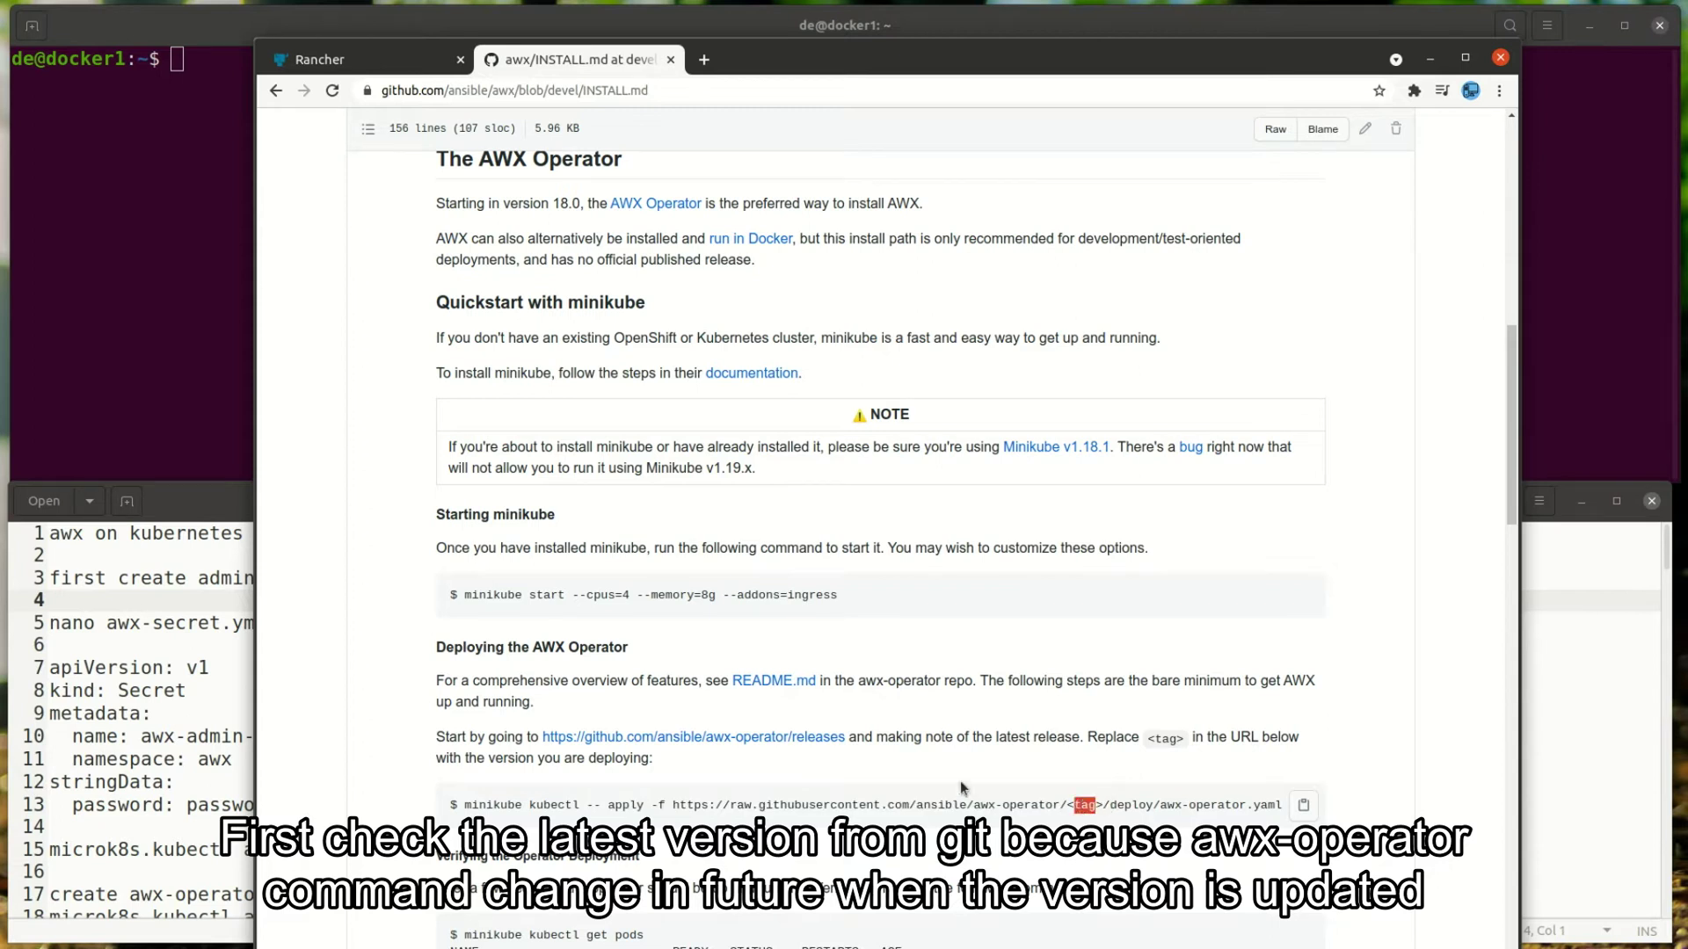
{"action": "middle_click", "coordinate": [750, 739]}
{"action": "left_click", "coordinate": [756, 60]}
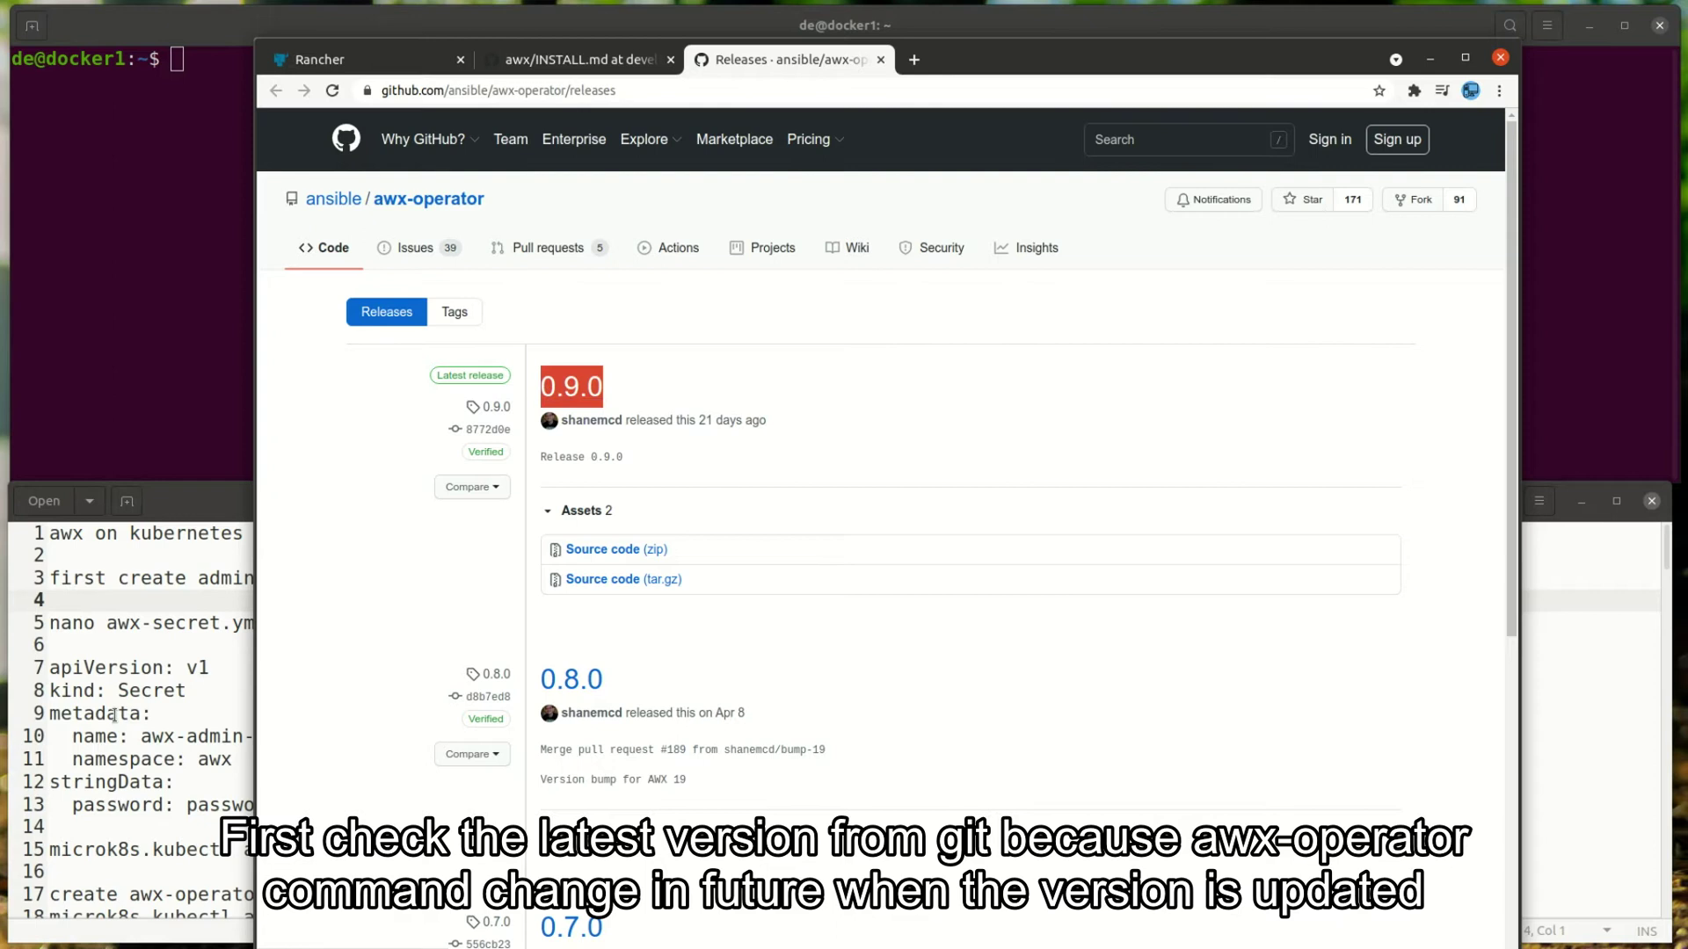
Step: Run the nano awx-secret.yml command copied from the installation notes
{"action": "left_click", "coordinate": [185, 804]}
{"action": "scroll", "coordinate": [528, 725], "scroll_direction": "down", "scroll_amount": 2}
{"action": "left_click", "coordinate": [1002, 867]}
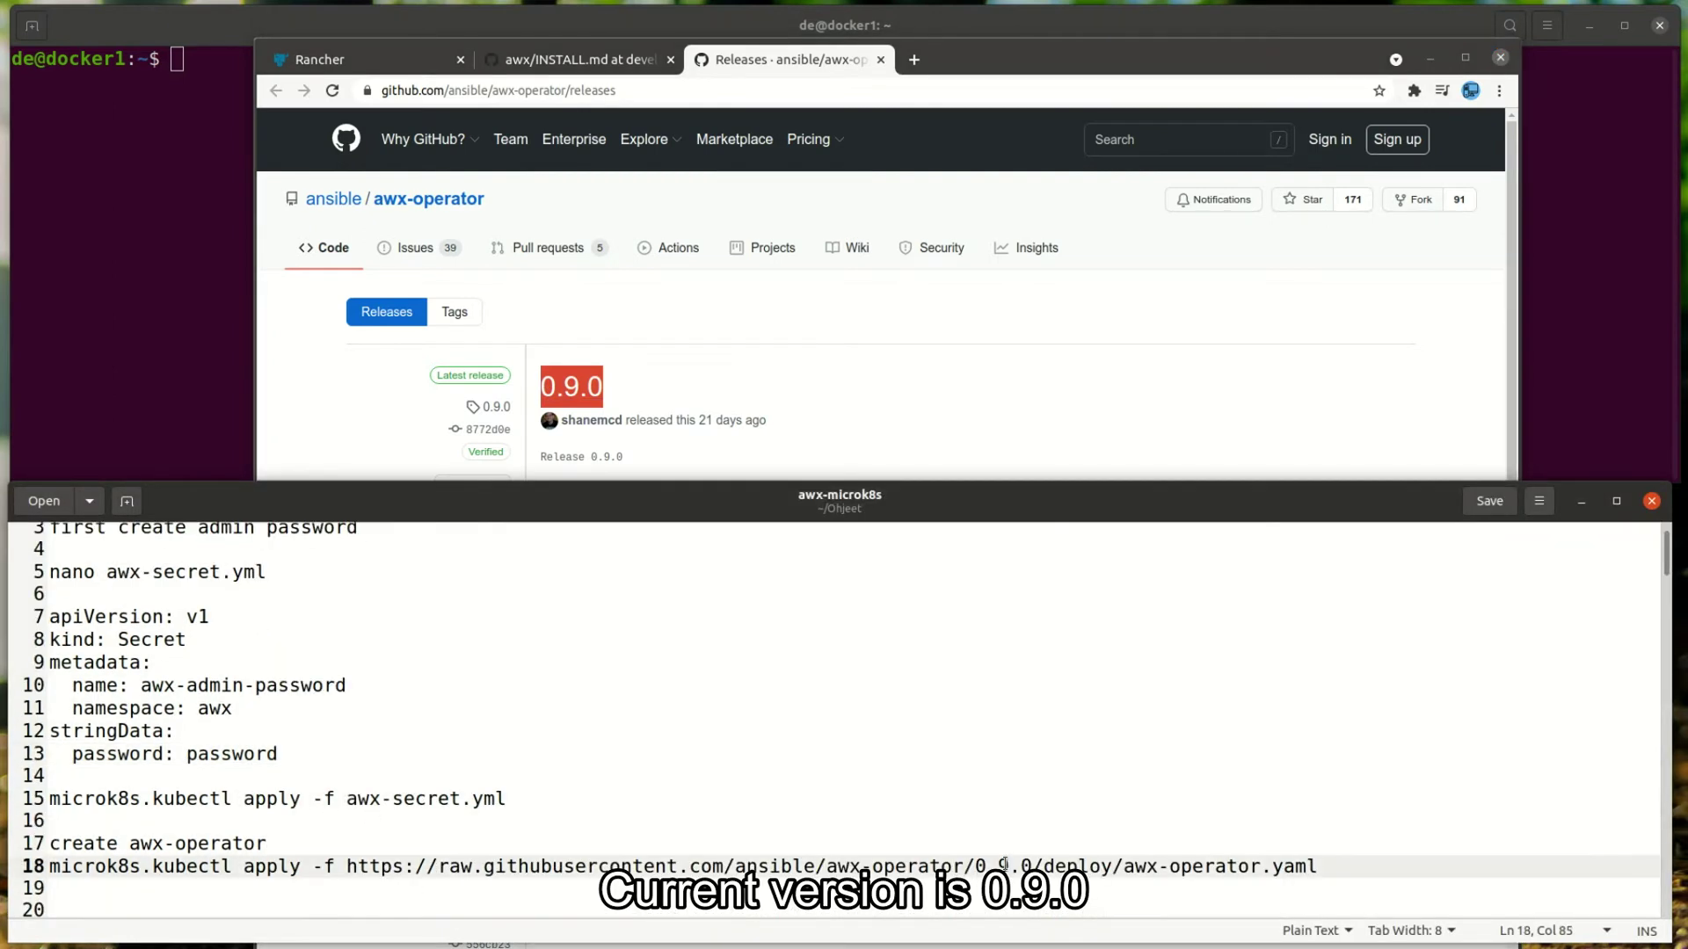
{"action": "scroll", "coordinate": [527, 725], "scroll_direction": "up", "scroll_amount": 2}
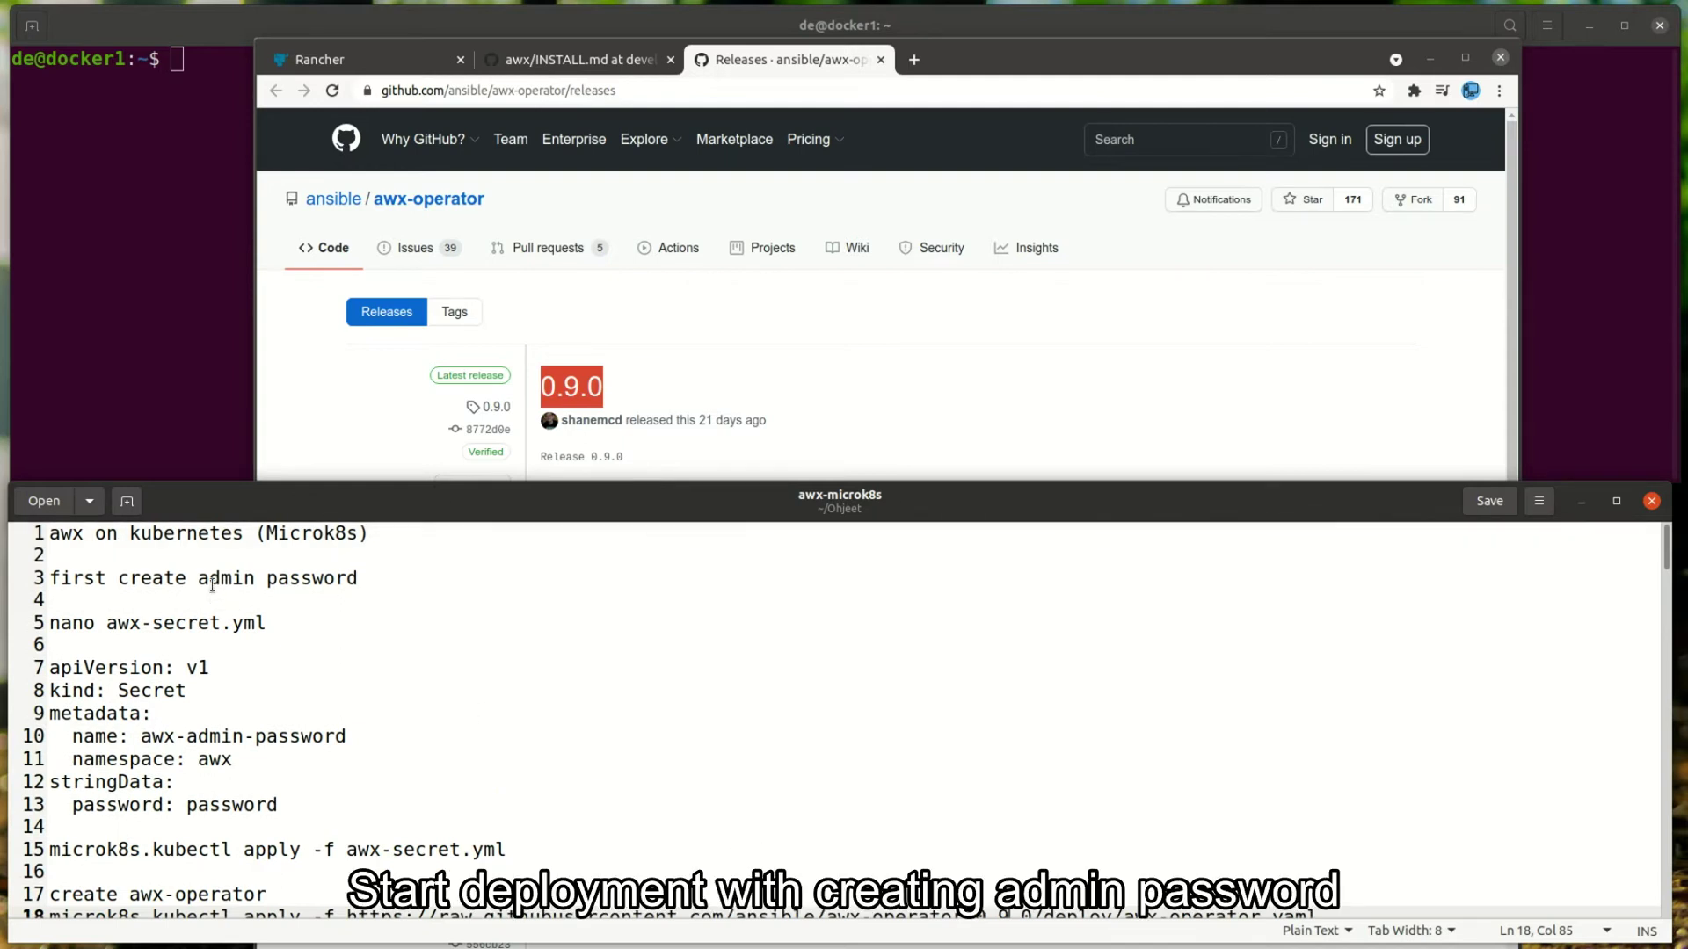
{"action": "left_click", "coordinate": [170, 577]}
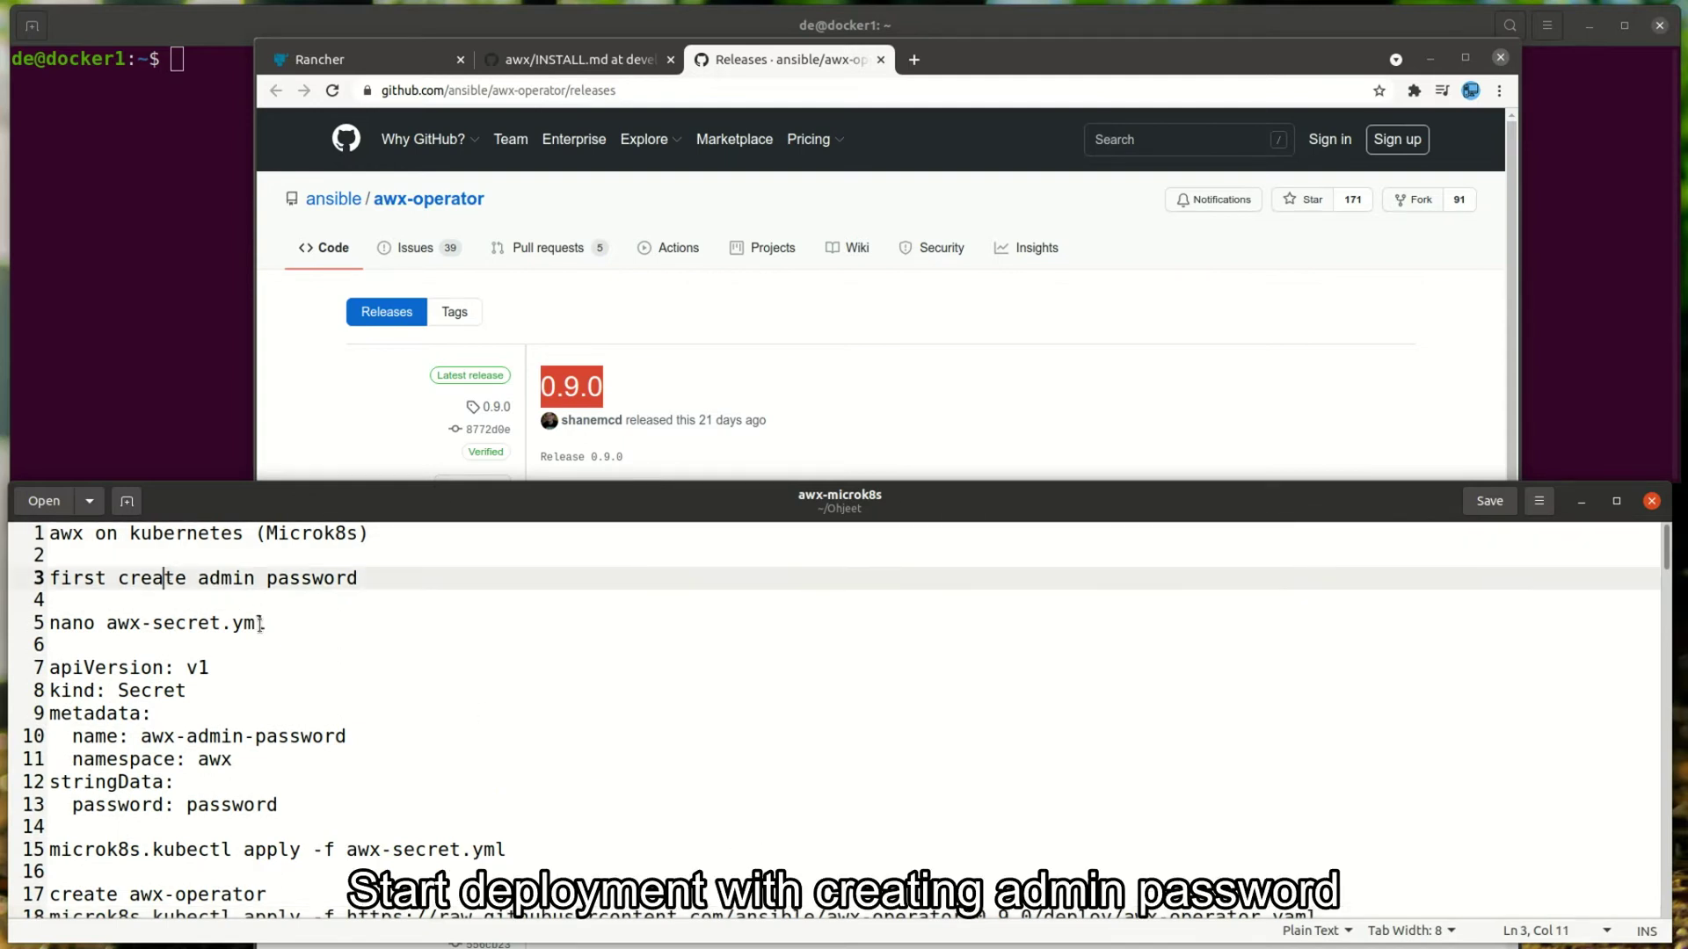
{"action": "left_click_drag", "start_coordinate": [264, 623], "coordinate": [48, 622]}
{"action": "middle_click", "coordinate": [200, 381]}
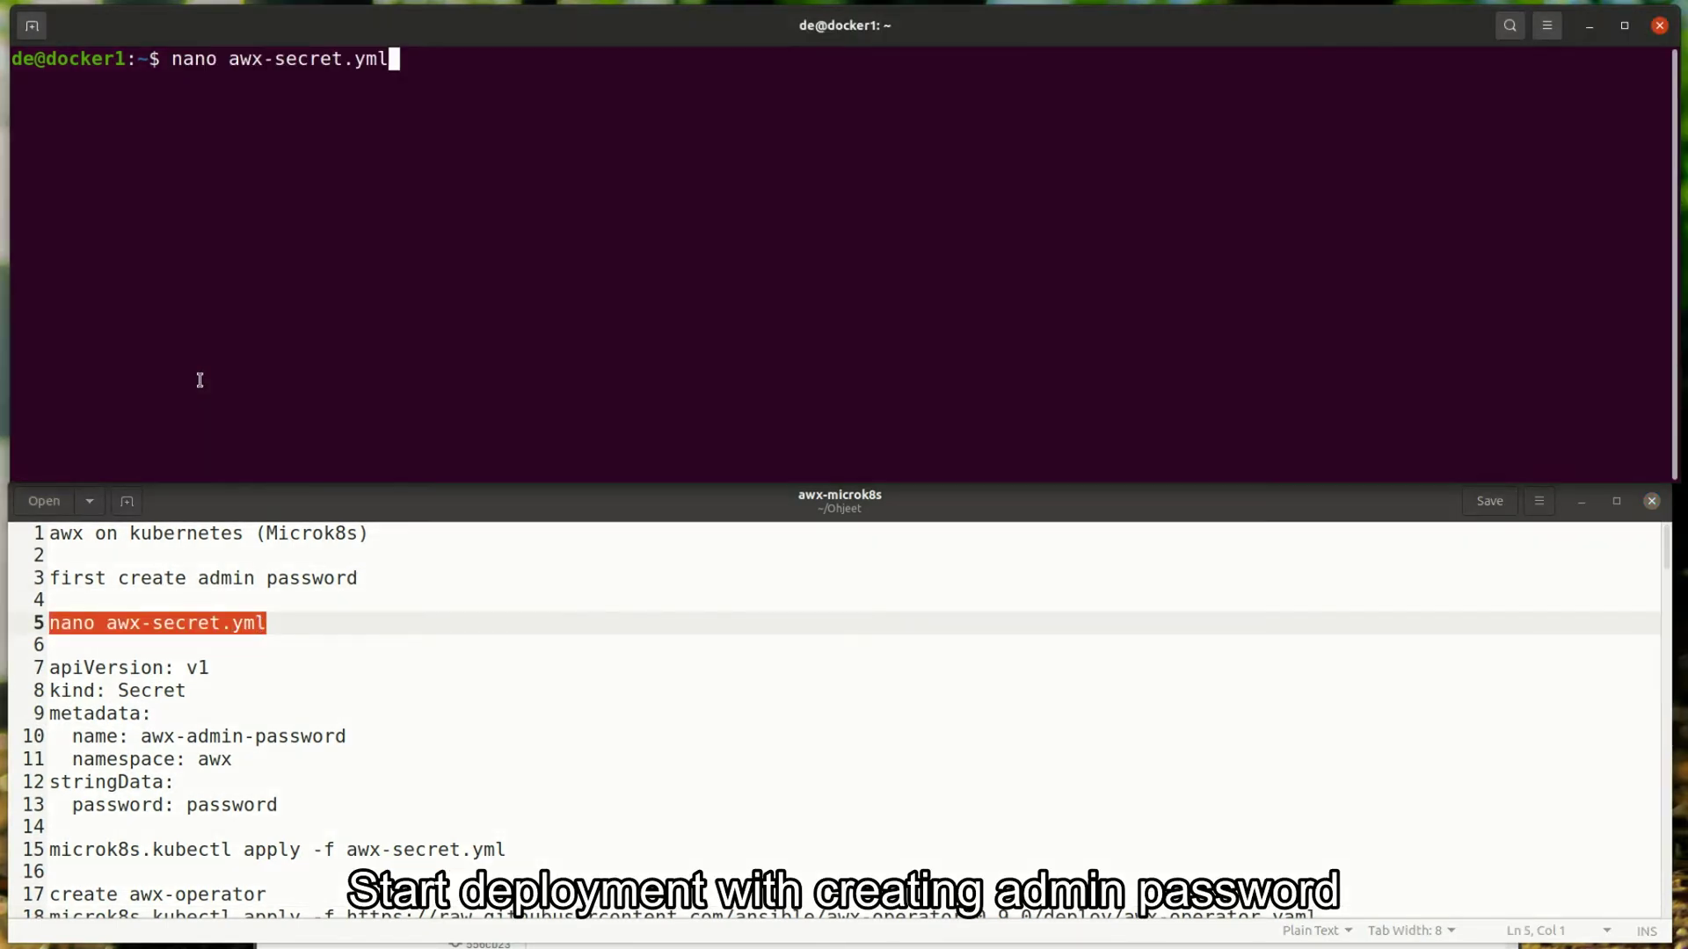
{"action": "key", "text": "Return"}
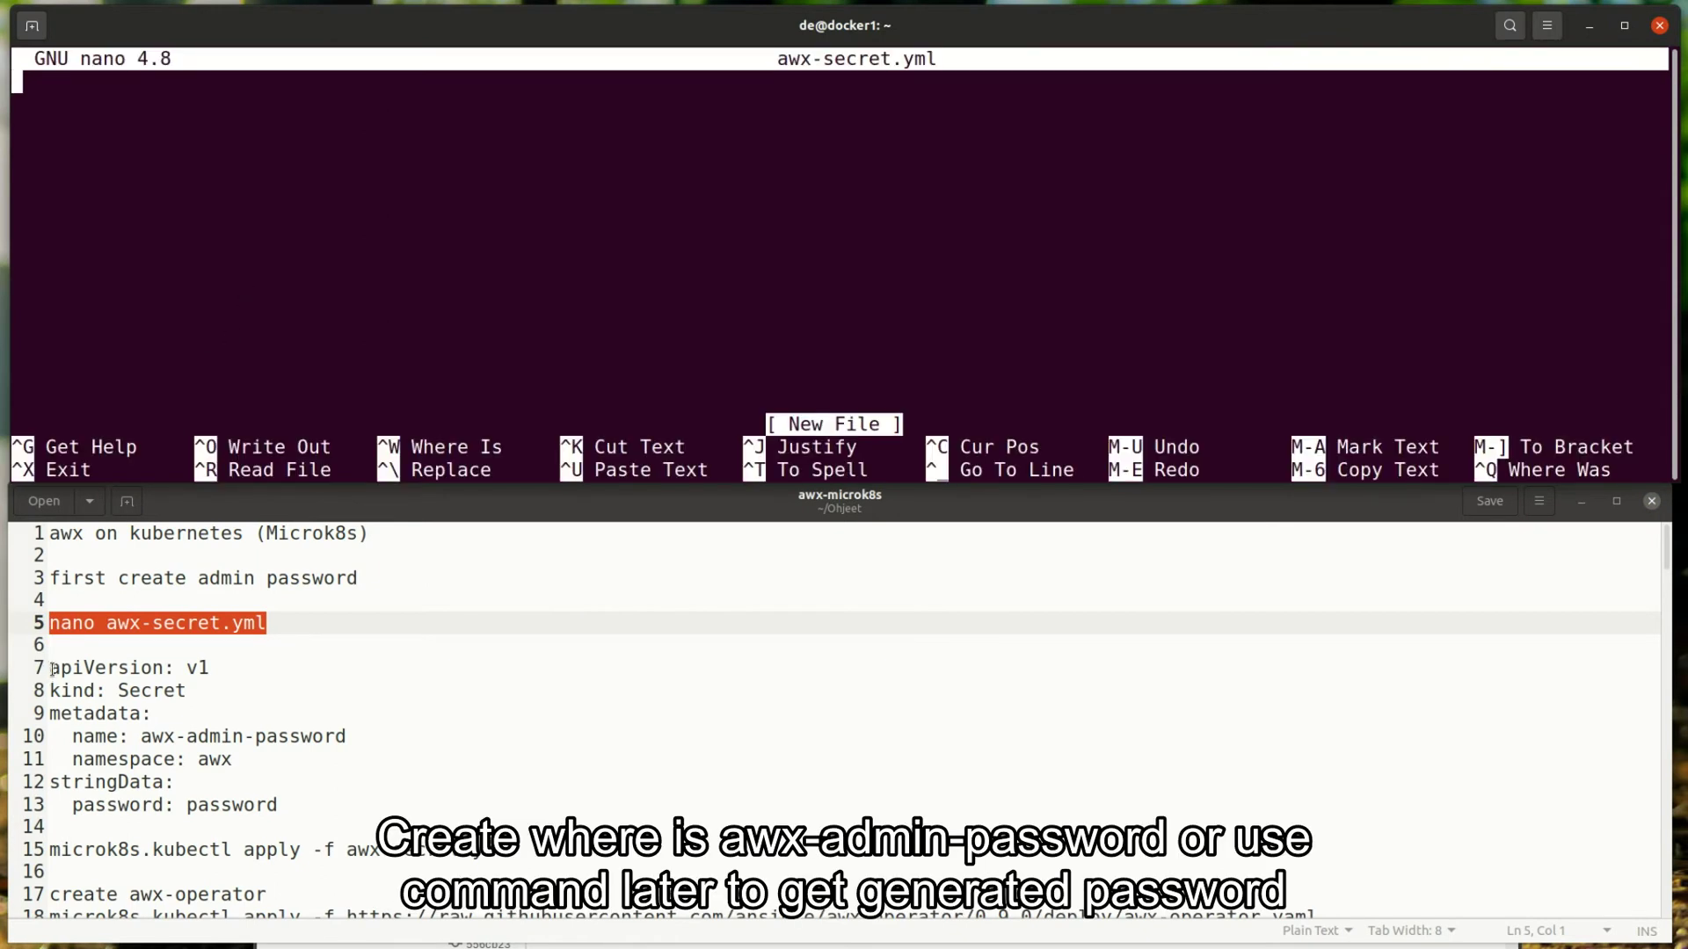
Step: Paste the awx-admin-password Secret YAML into awx-secret.yml and save it
{"action": "left_click_drag", "start_coordinate": [49, 667], "coordinate": [505, 806]}
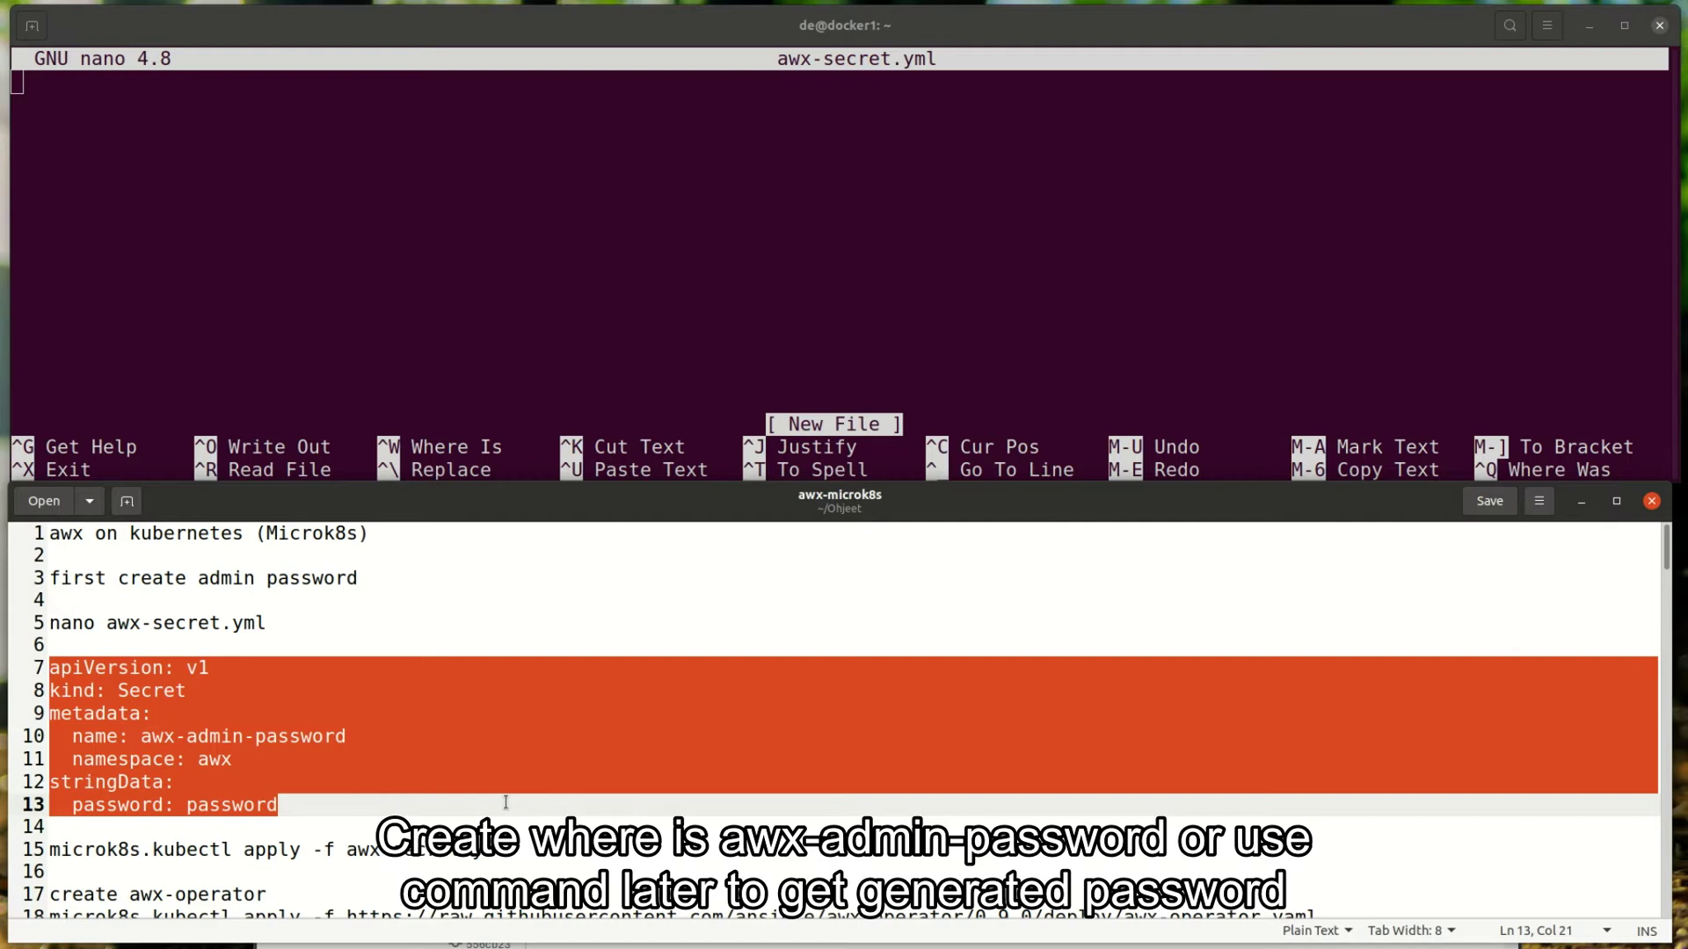
{"action": "middle_click", "coordinate": [390, 277]}
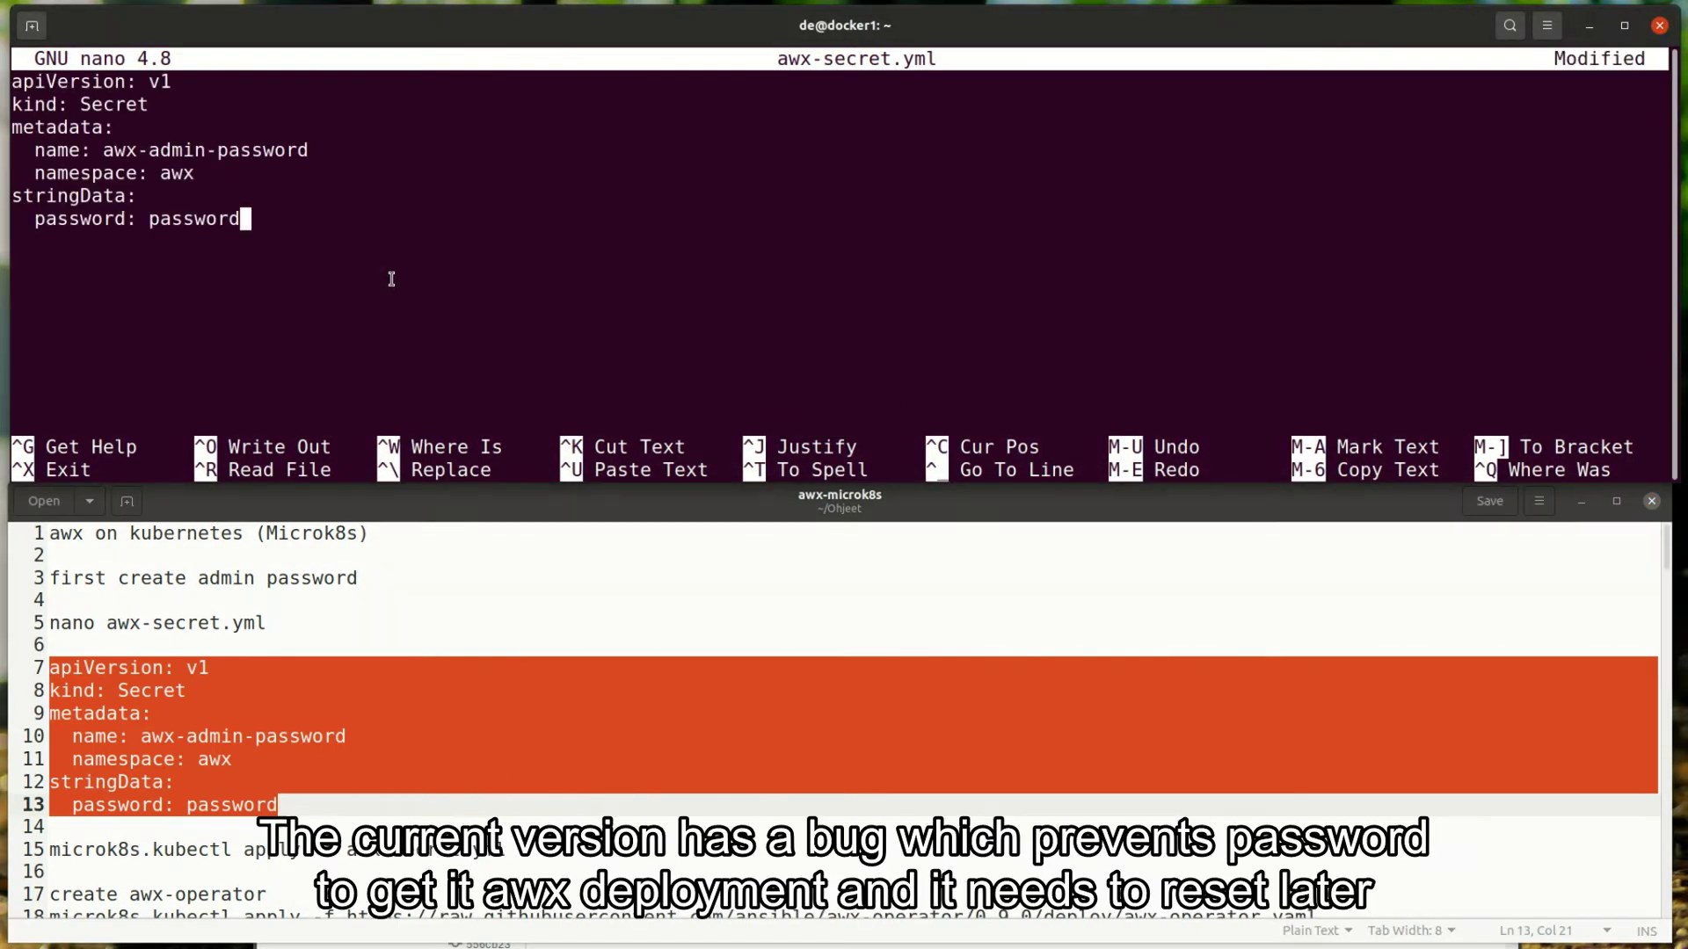
{"action": "key", "text": "ctrl+x"}
{"action": "key", "text": "y"}
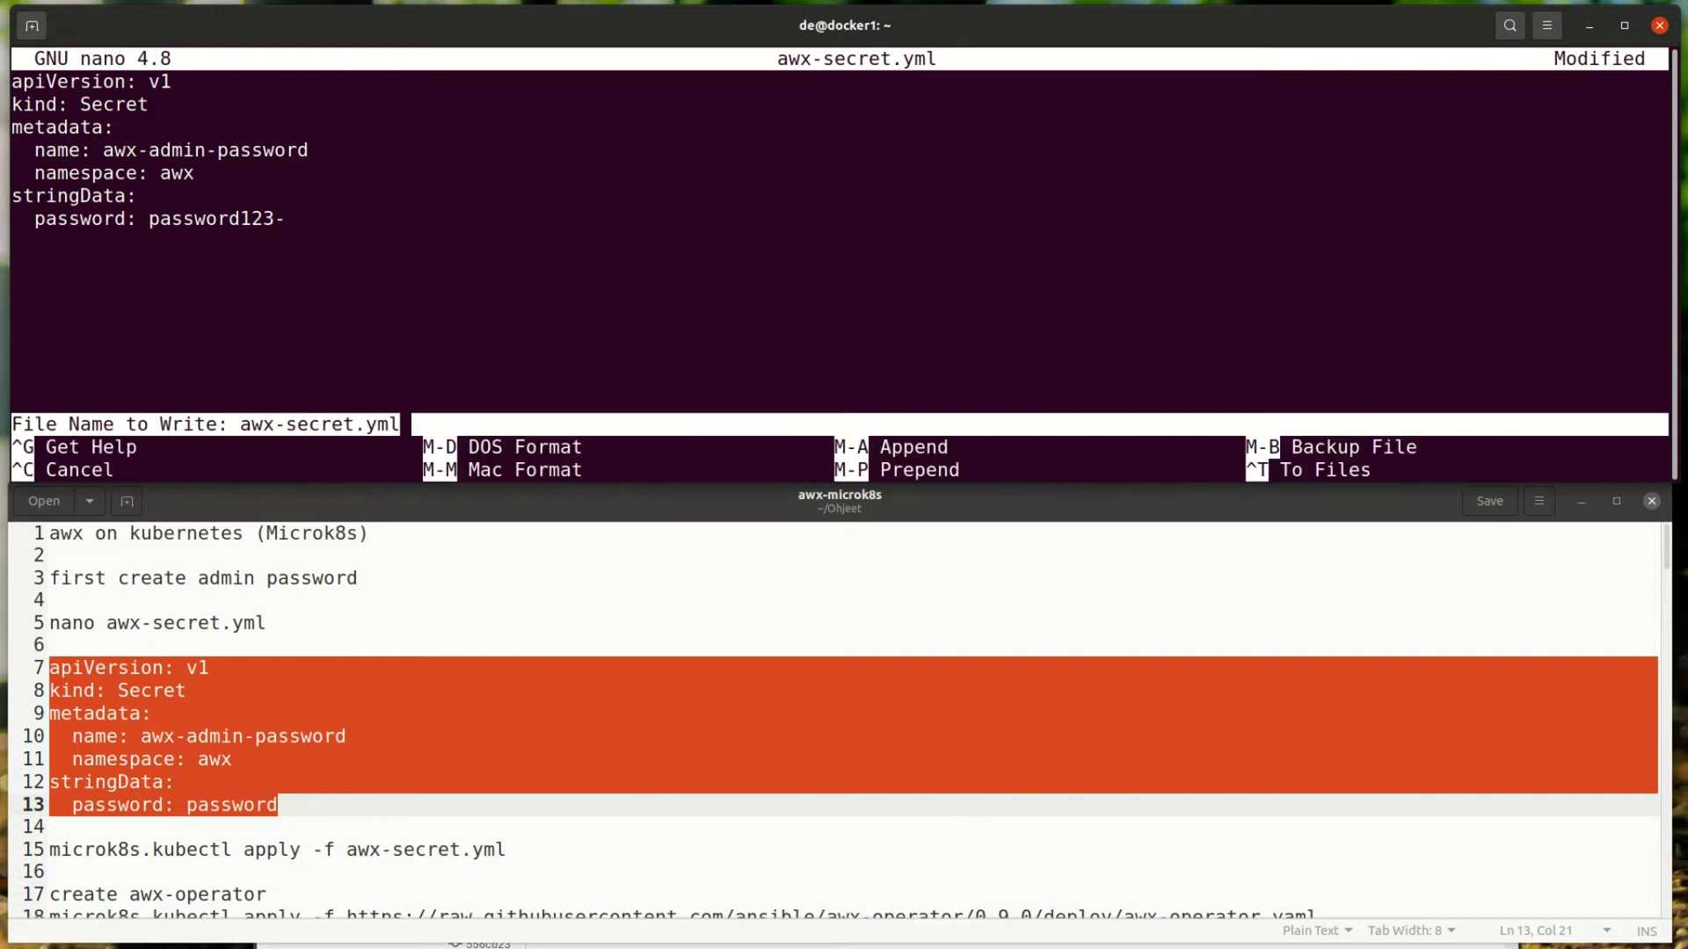
{"action": "key", "text": "Return"}
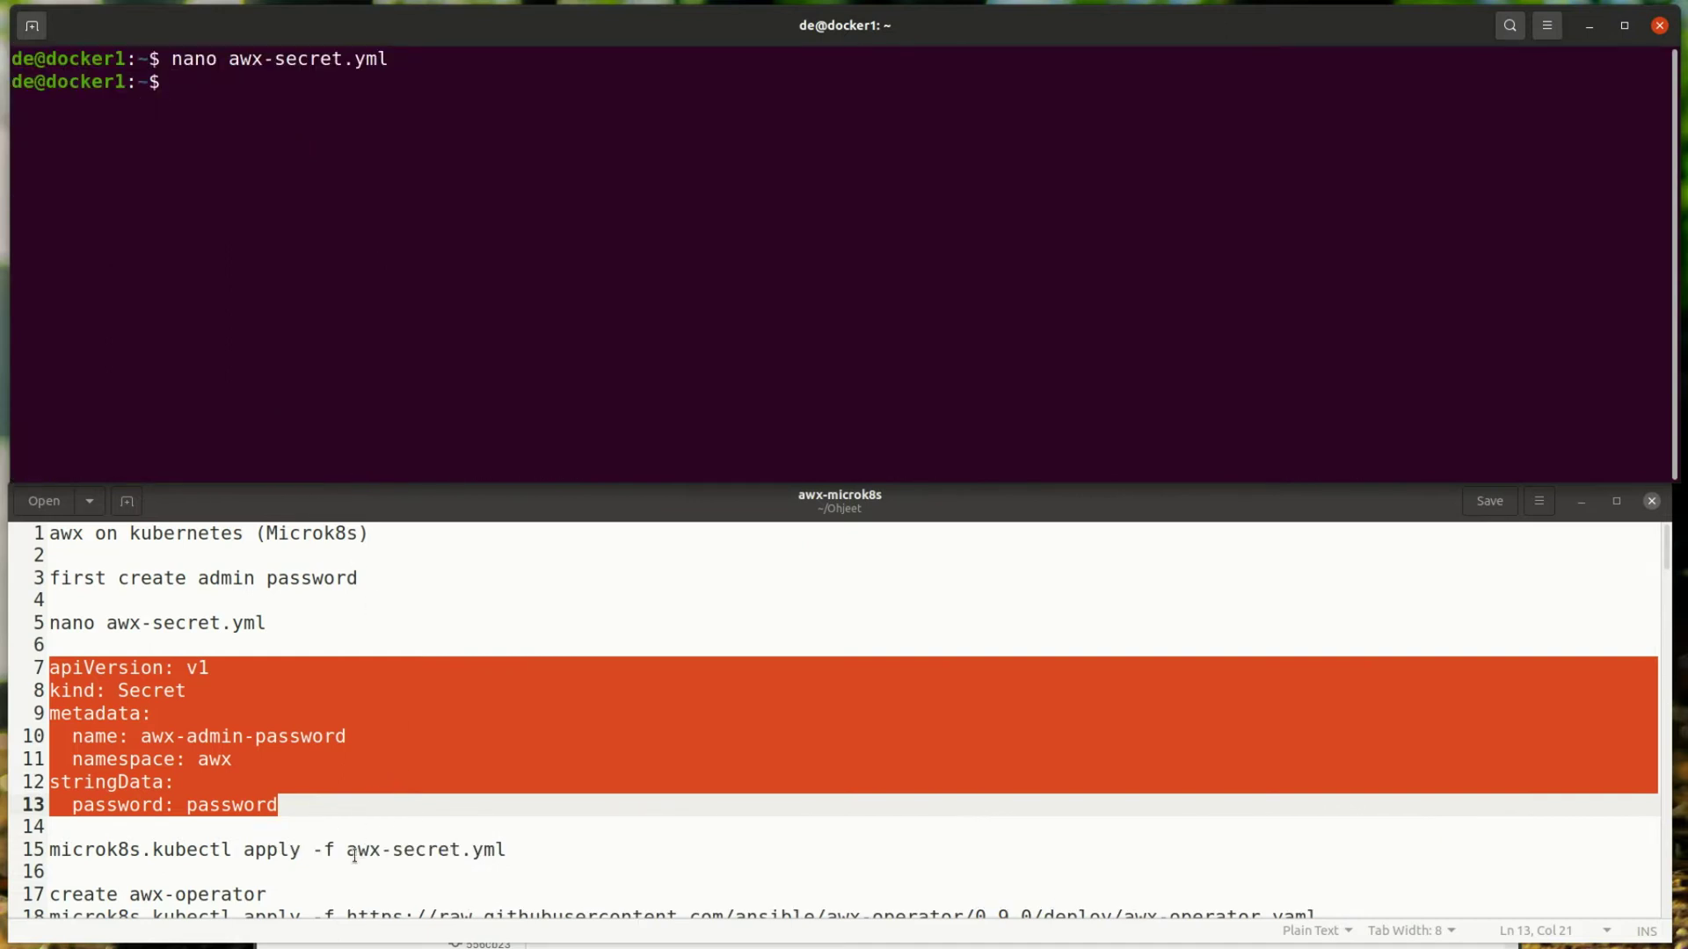
Step: Apply awx-secret.yml with microk8s.kubectl to create the awx-admin-password secret
{"action": "double_click", "coordinate": [362, 850]}
{"action": "left_click", "coordinate": [363, 850]}
{"action": "middle_click", "coordinate": [357, 269]}
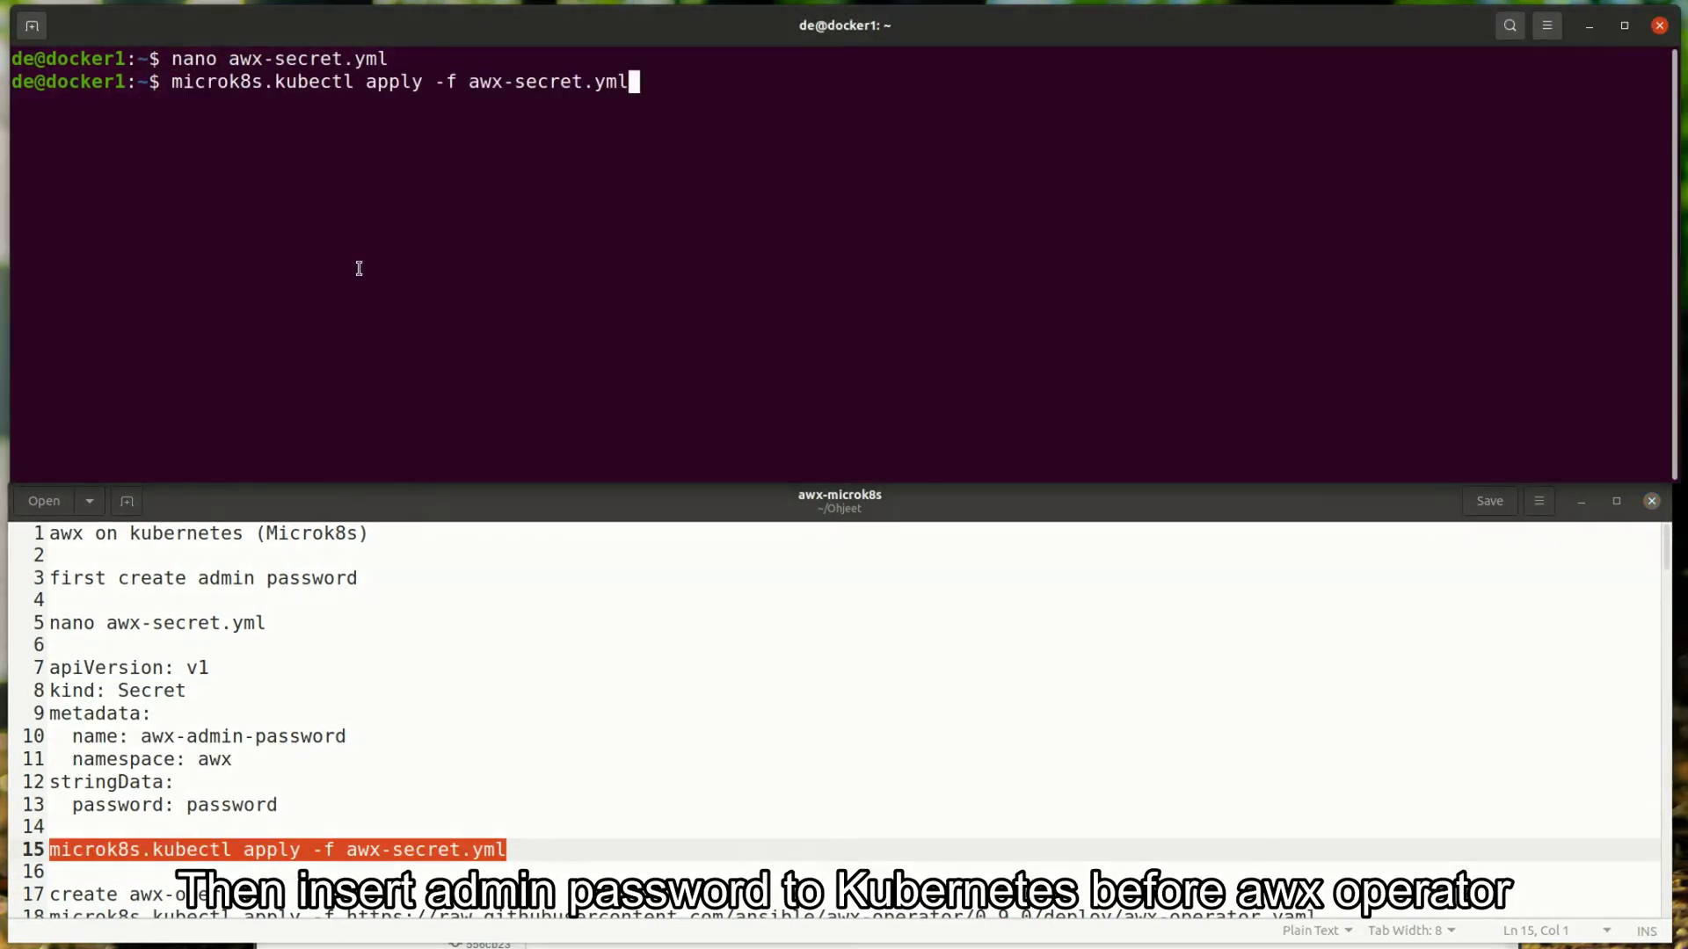
{"action": "key", "text": "Return"}
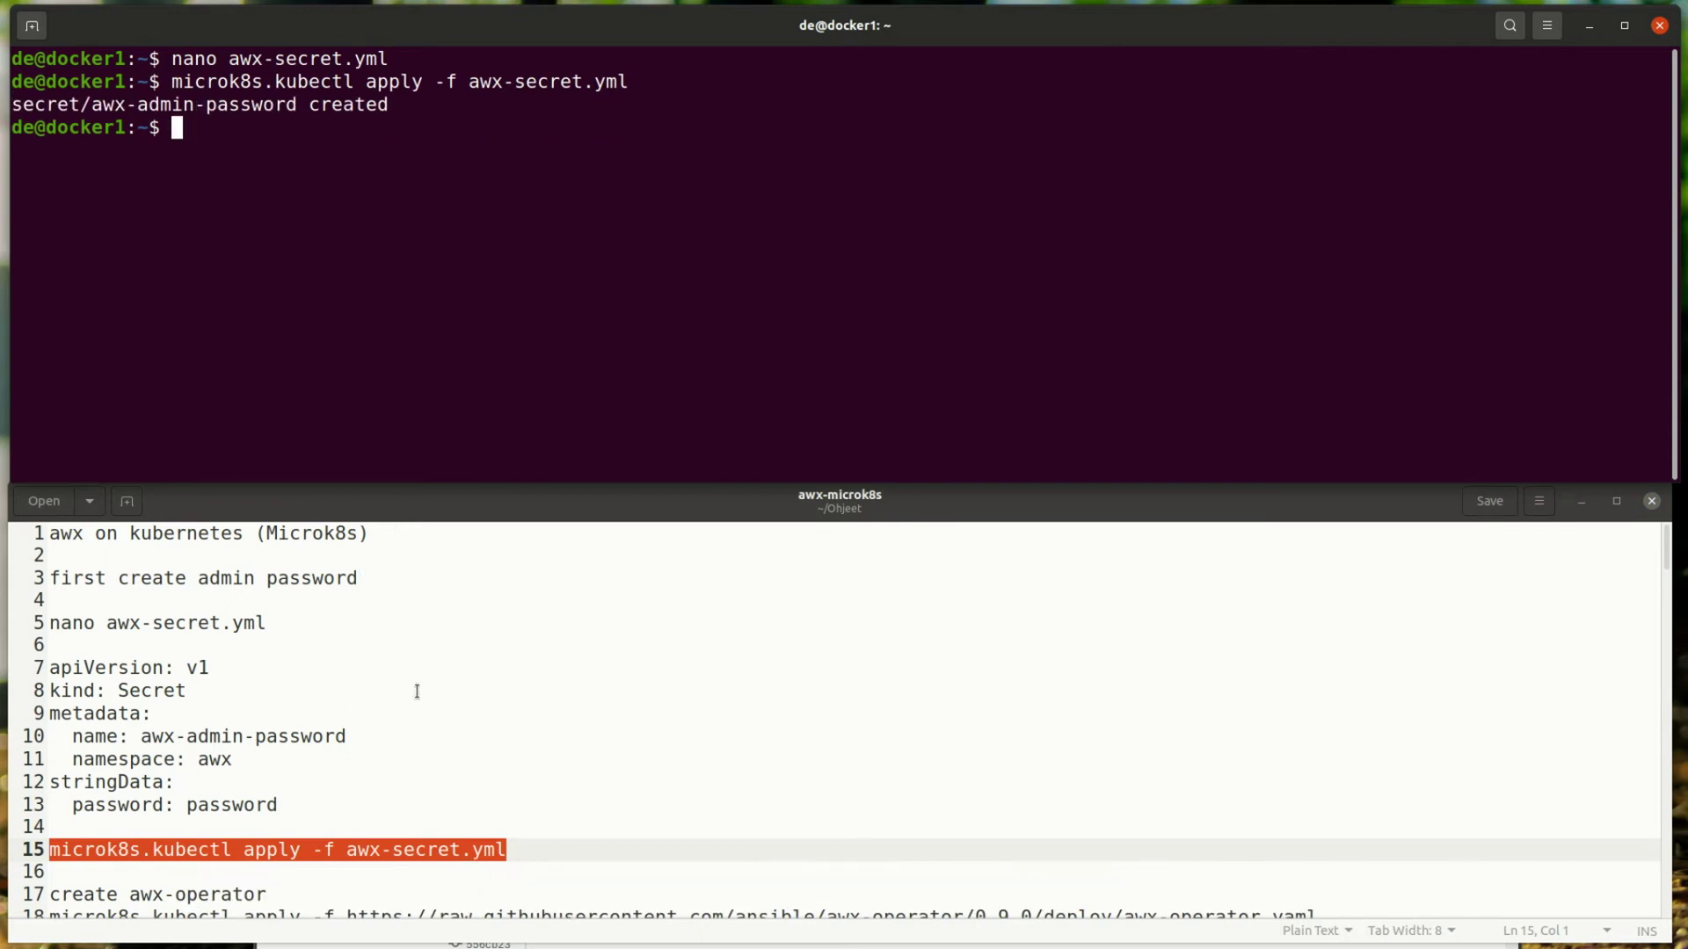
{"action": "scroll", "coordinate": [418, 691], "scroll_direction": "down", "scroll_amount": 1}
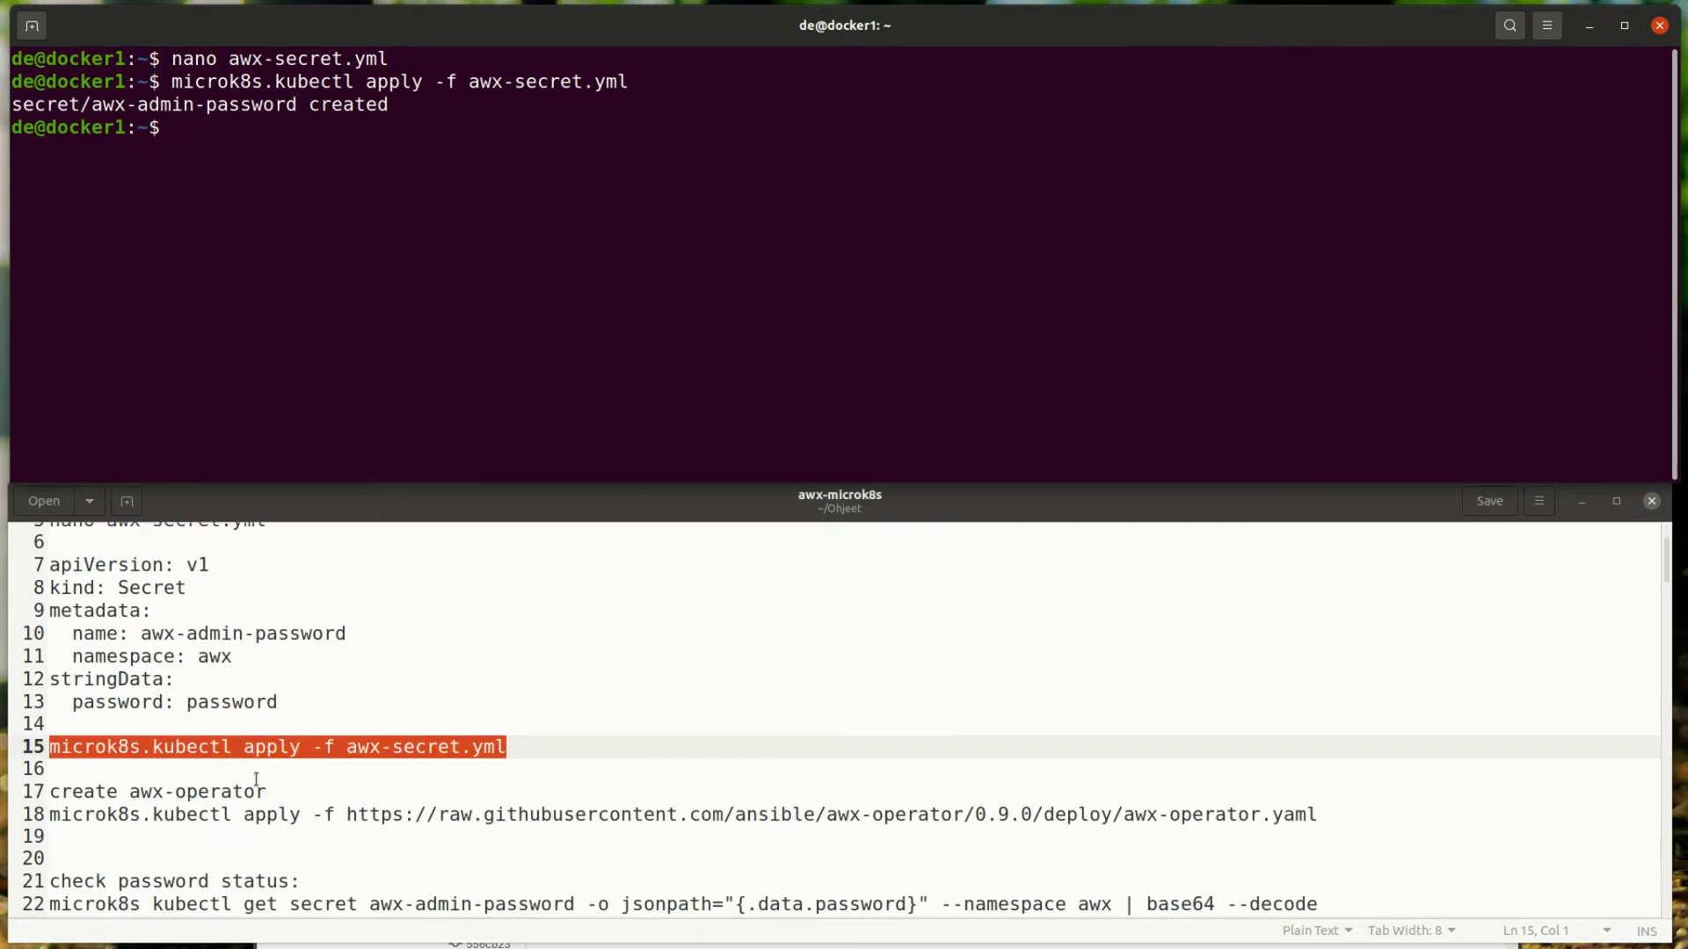
{"action": "scroll", "coordinate": [264, 739], "scroll_direction": "down", "scroll_amount": 1}
{"action": "left_click", "coordinate": [214, 853]}
{"action": "triple_click", "coordinate": [214, 854]}
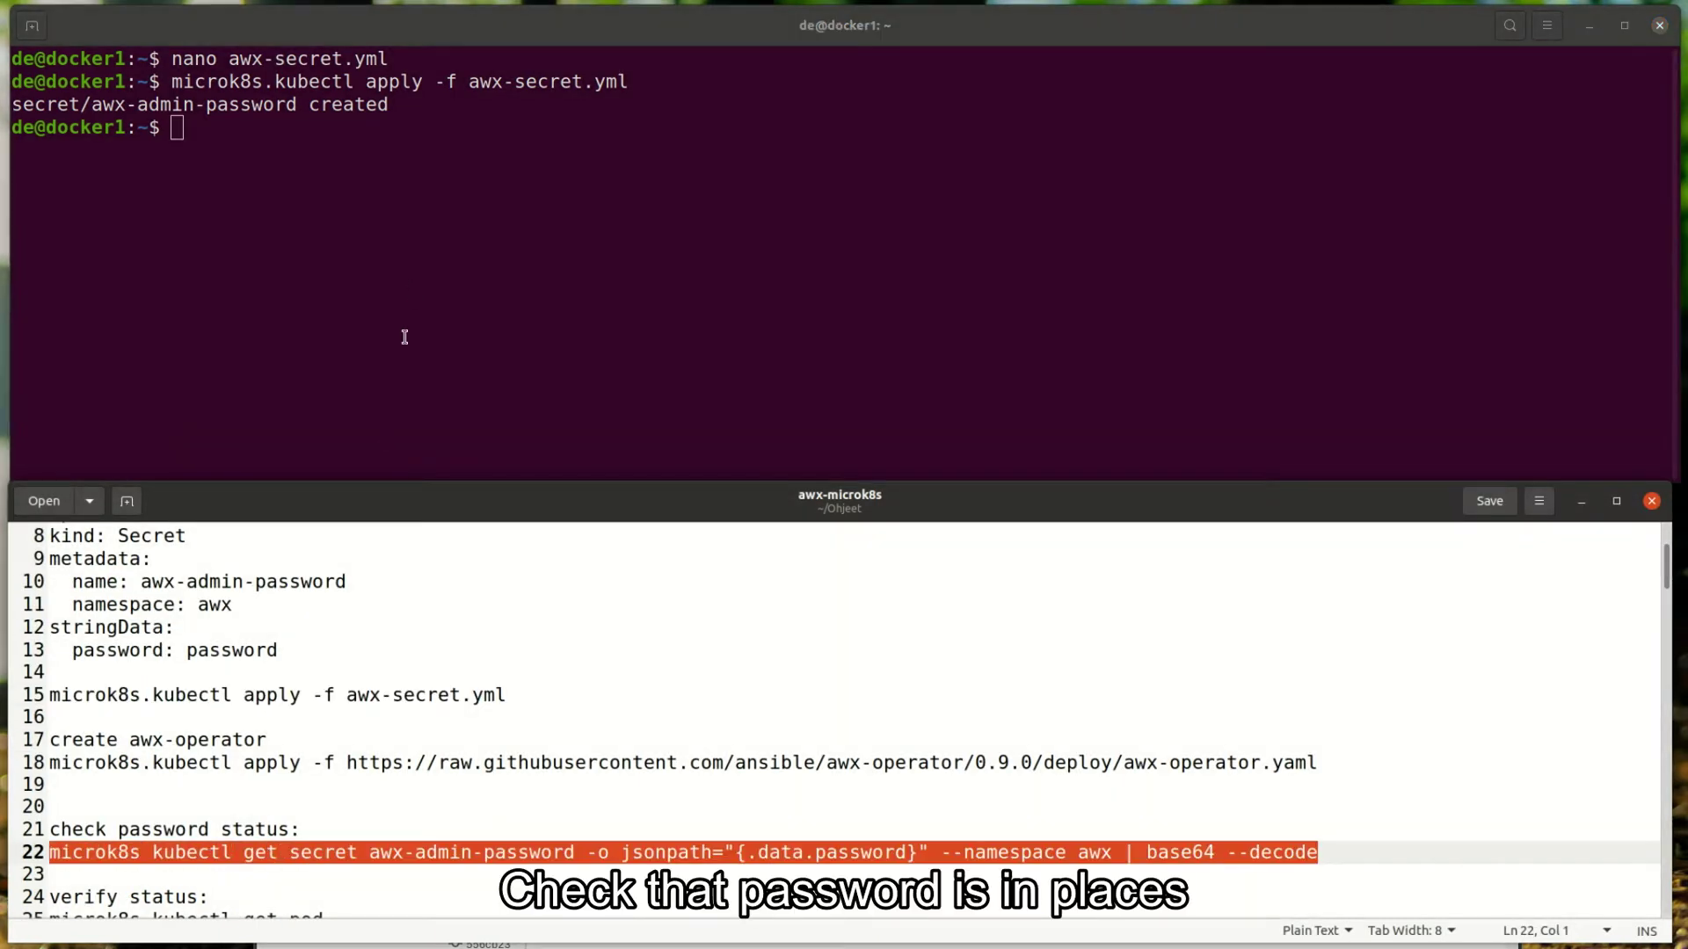
{"action": "middle_click", "coordinate": [413, 292]}
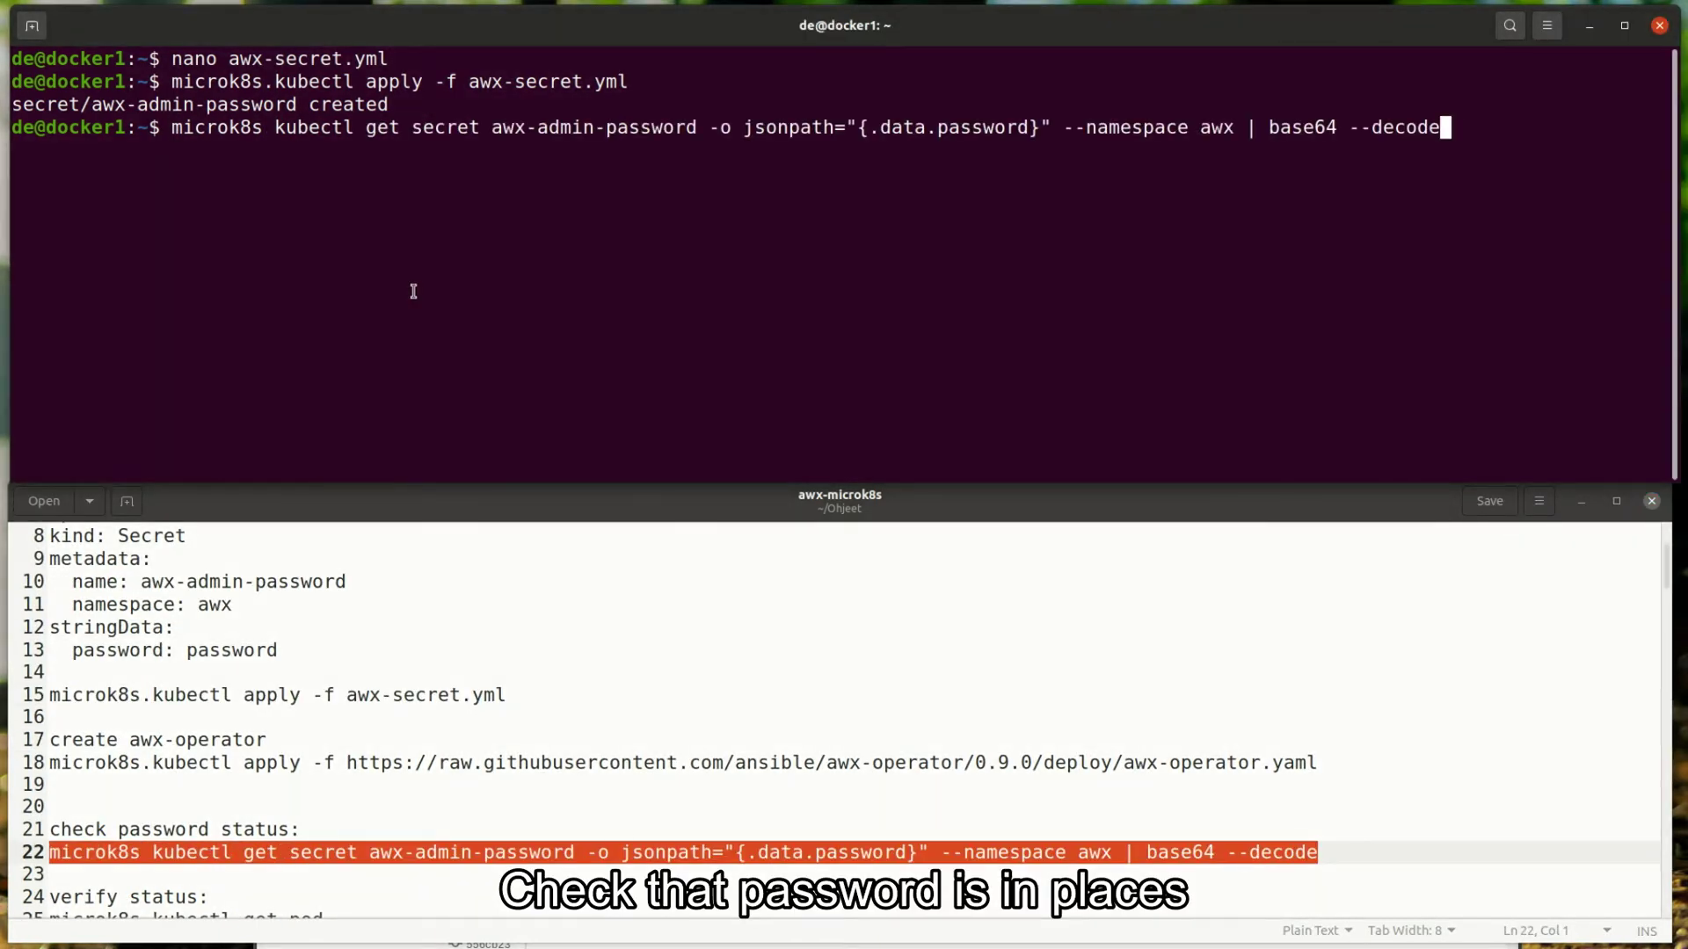
{"action": "key", "text": "Return"}
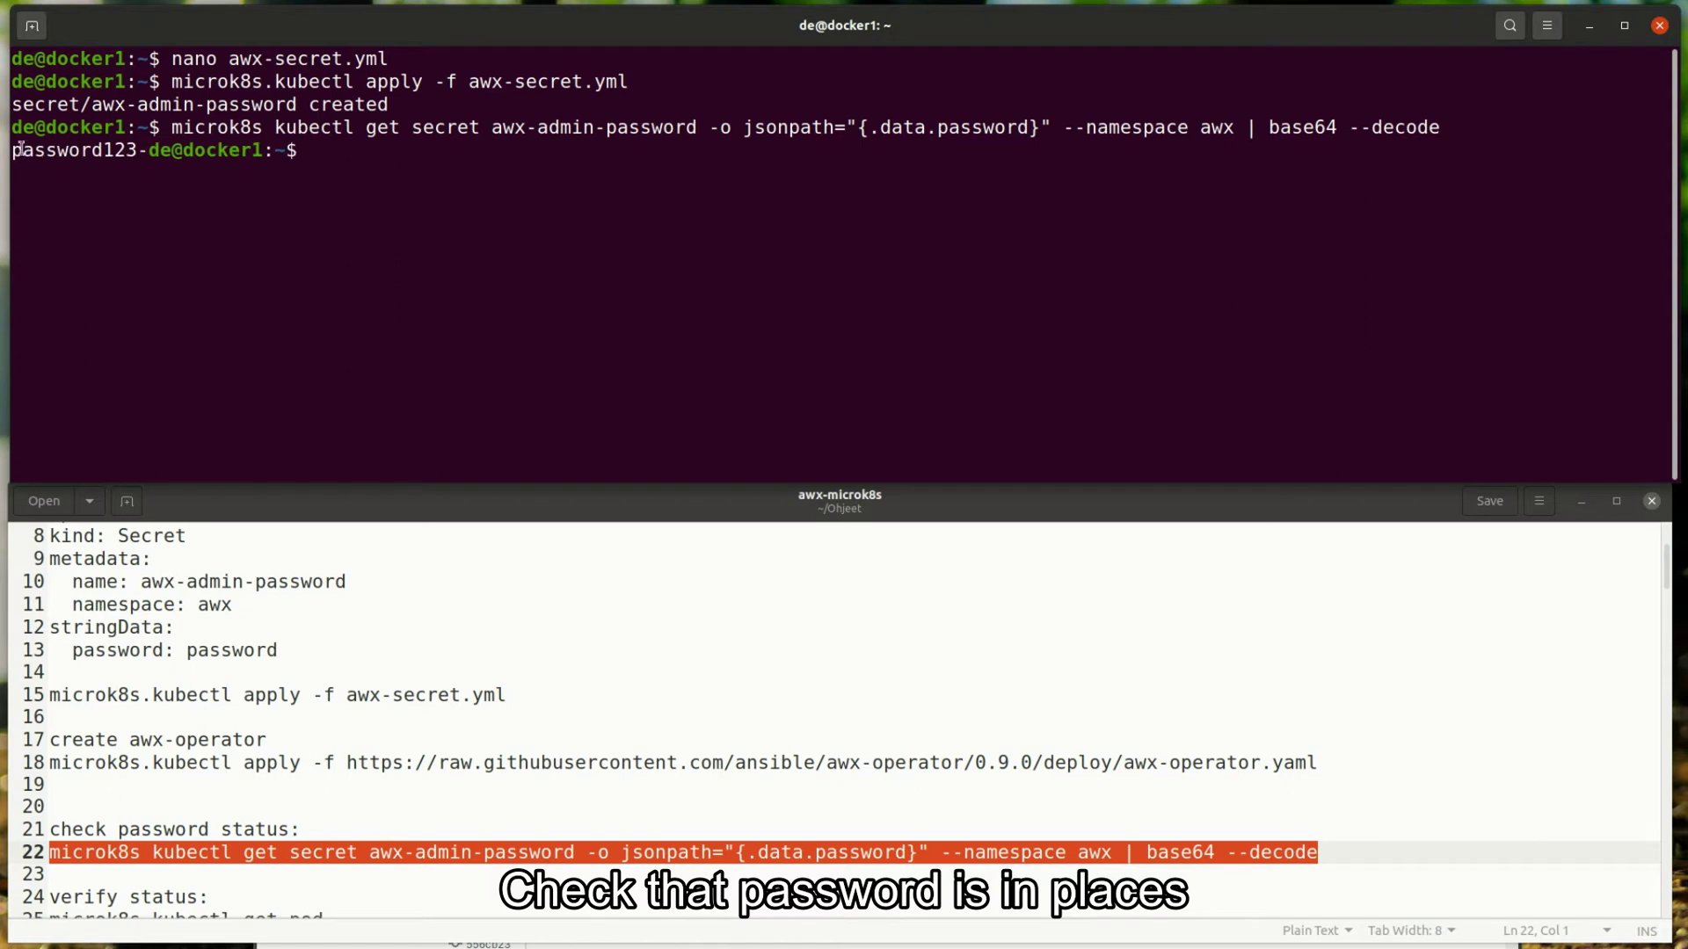
{"action": "left_click_drag", "start_coordinate": [11, 149], "coordinate": [265, 149]}
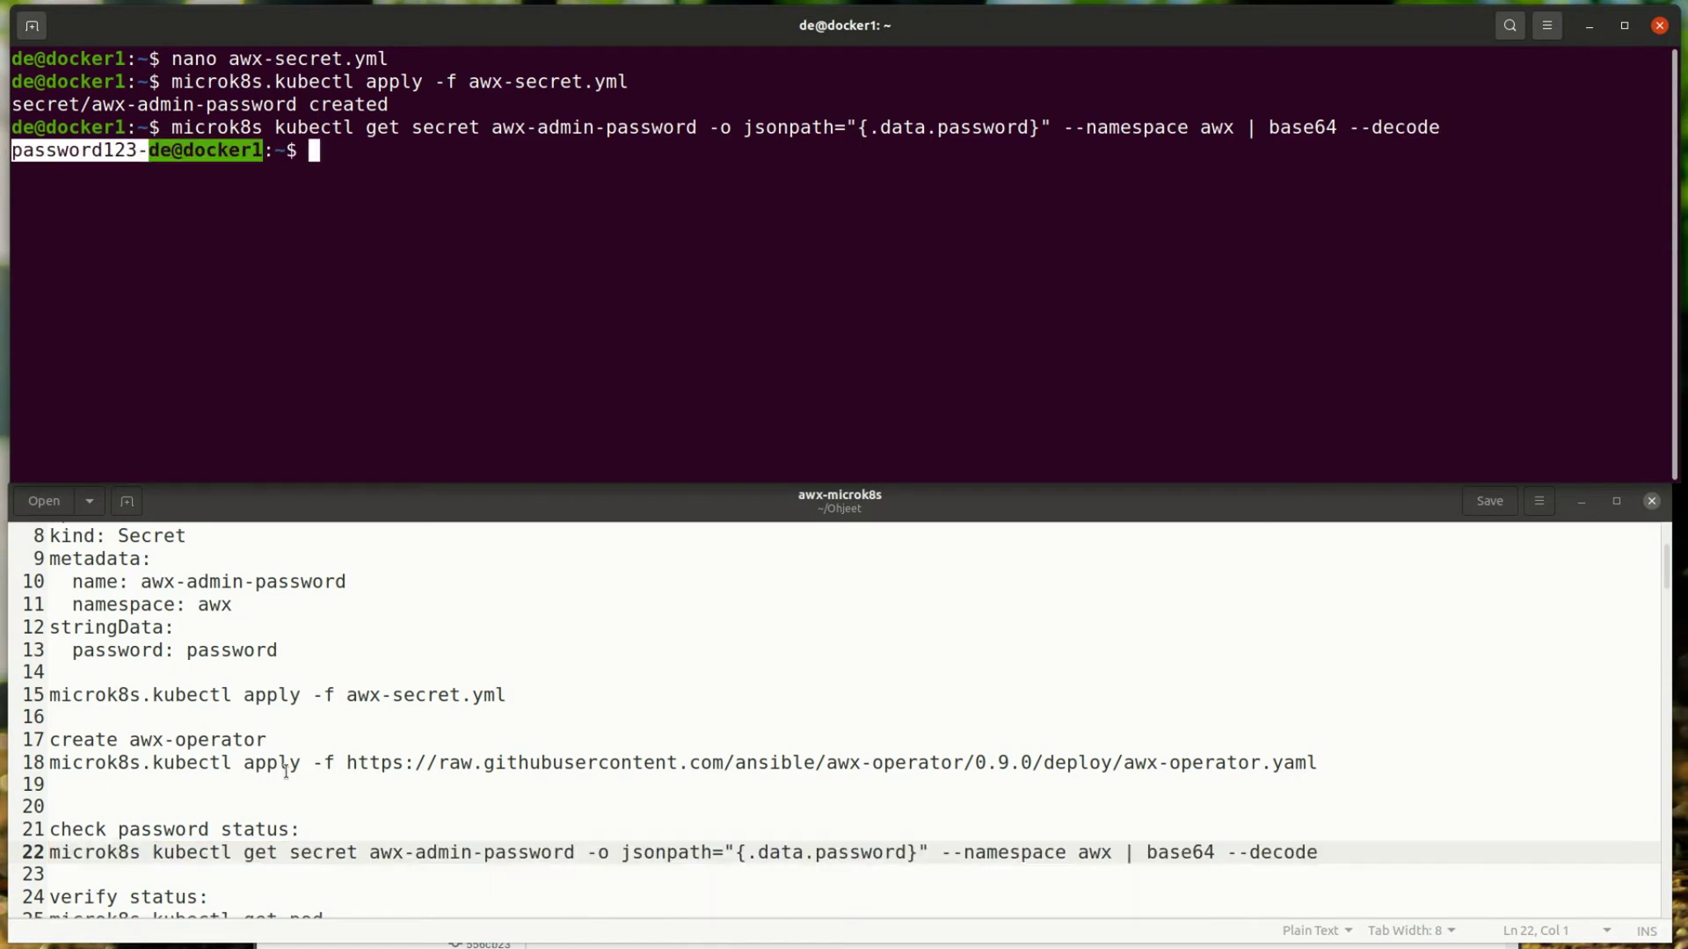
Step: Apply the awx-operator 0.9.0 deploy manifest with microk8s.kubectl
{"action": "left_click", "coordinate": [246, 763]}
{"action": "triple_click", "coordinate": [248, 762]}
{"action": "middle_click", "coordinate": [399, 368]}
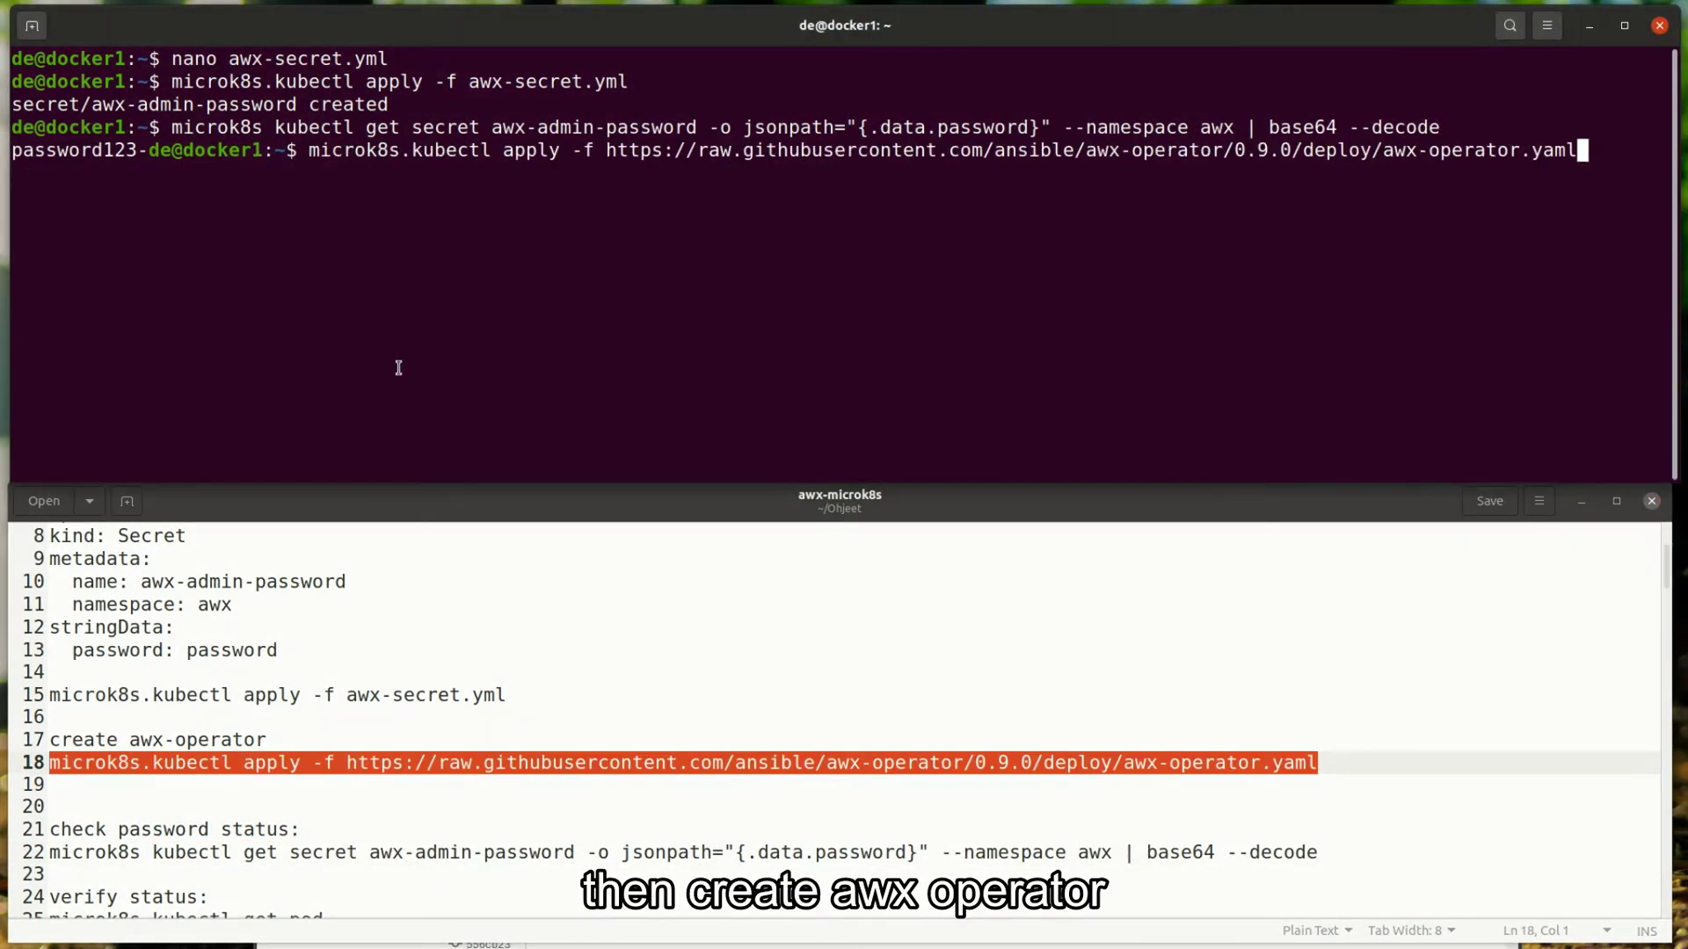
{"action": "key", "text": "Return"}
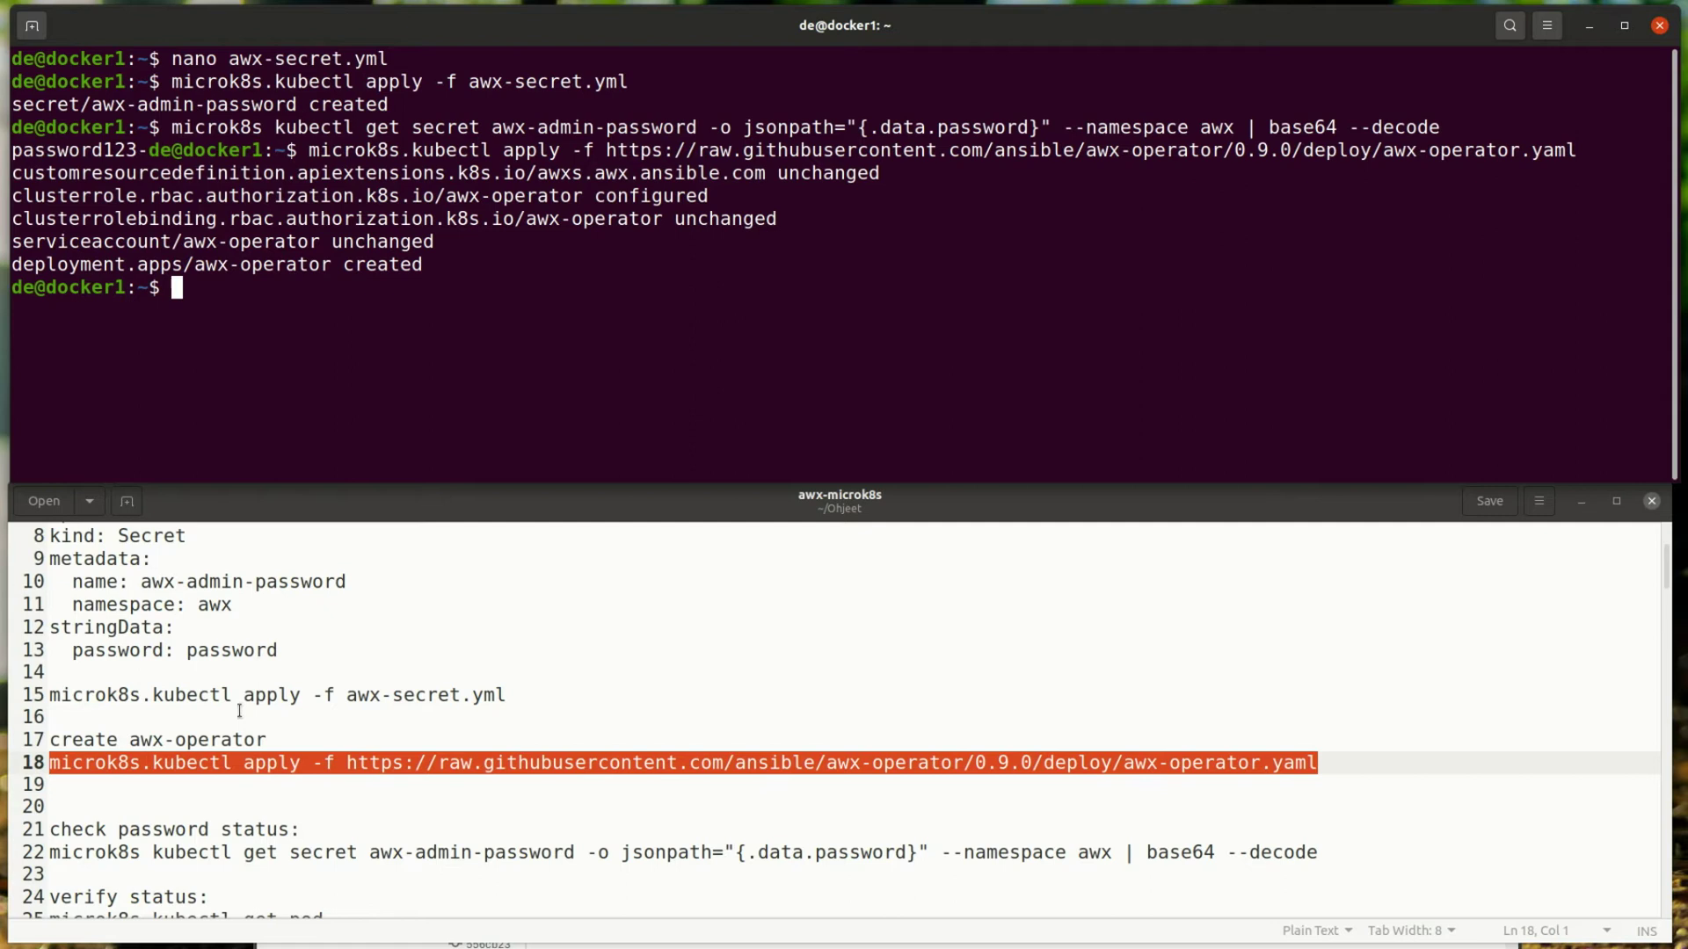
{"action": "scroll", "coordinate": [240, 710], "scroll_direction": "down", "scroll_amount": 3}
Step: List pods with microk8s.kubectl get pod to confirm awx-operator is Running
{"action": "triple_click", "coordinate": [198, 772]}
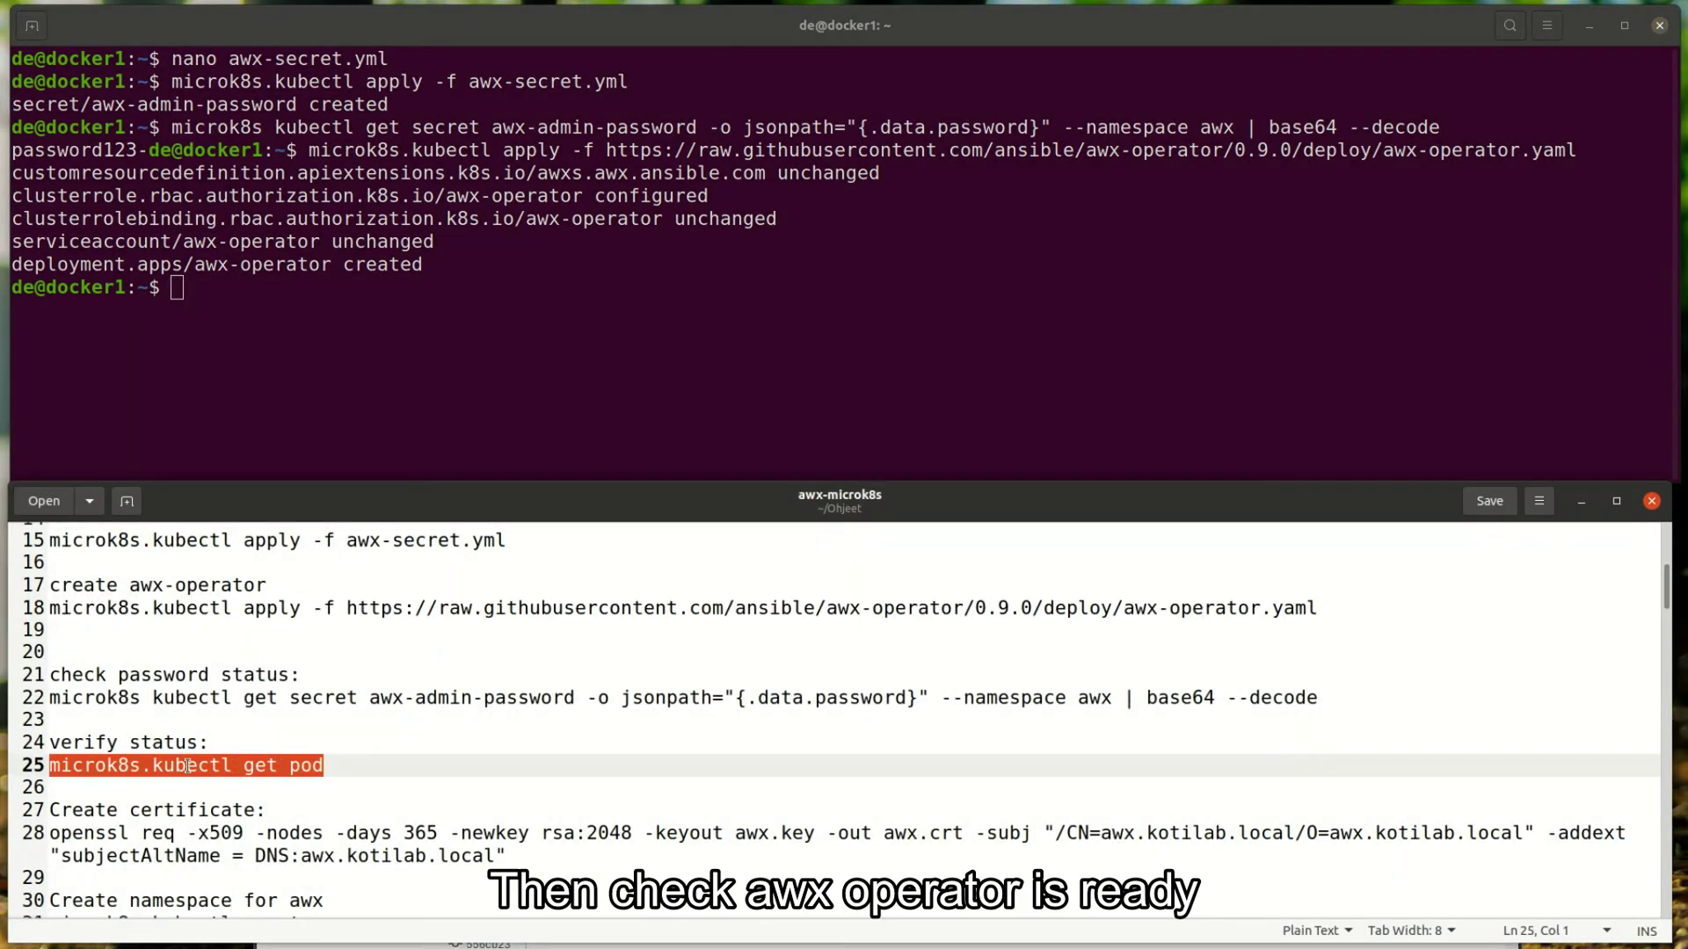
{"action": "middle_click", "coordinate": [467, 302]}
{"action": "key", "text": "Return"}
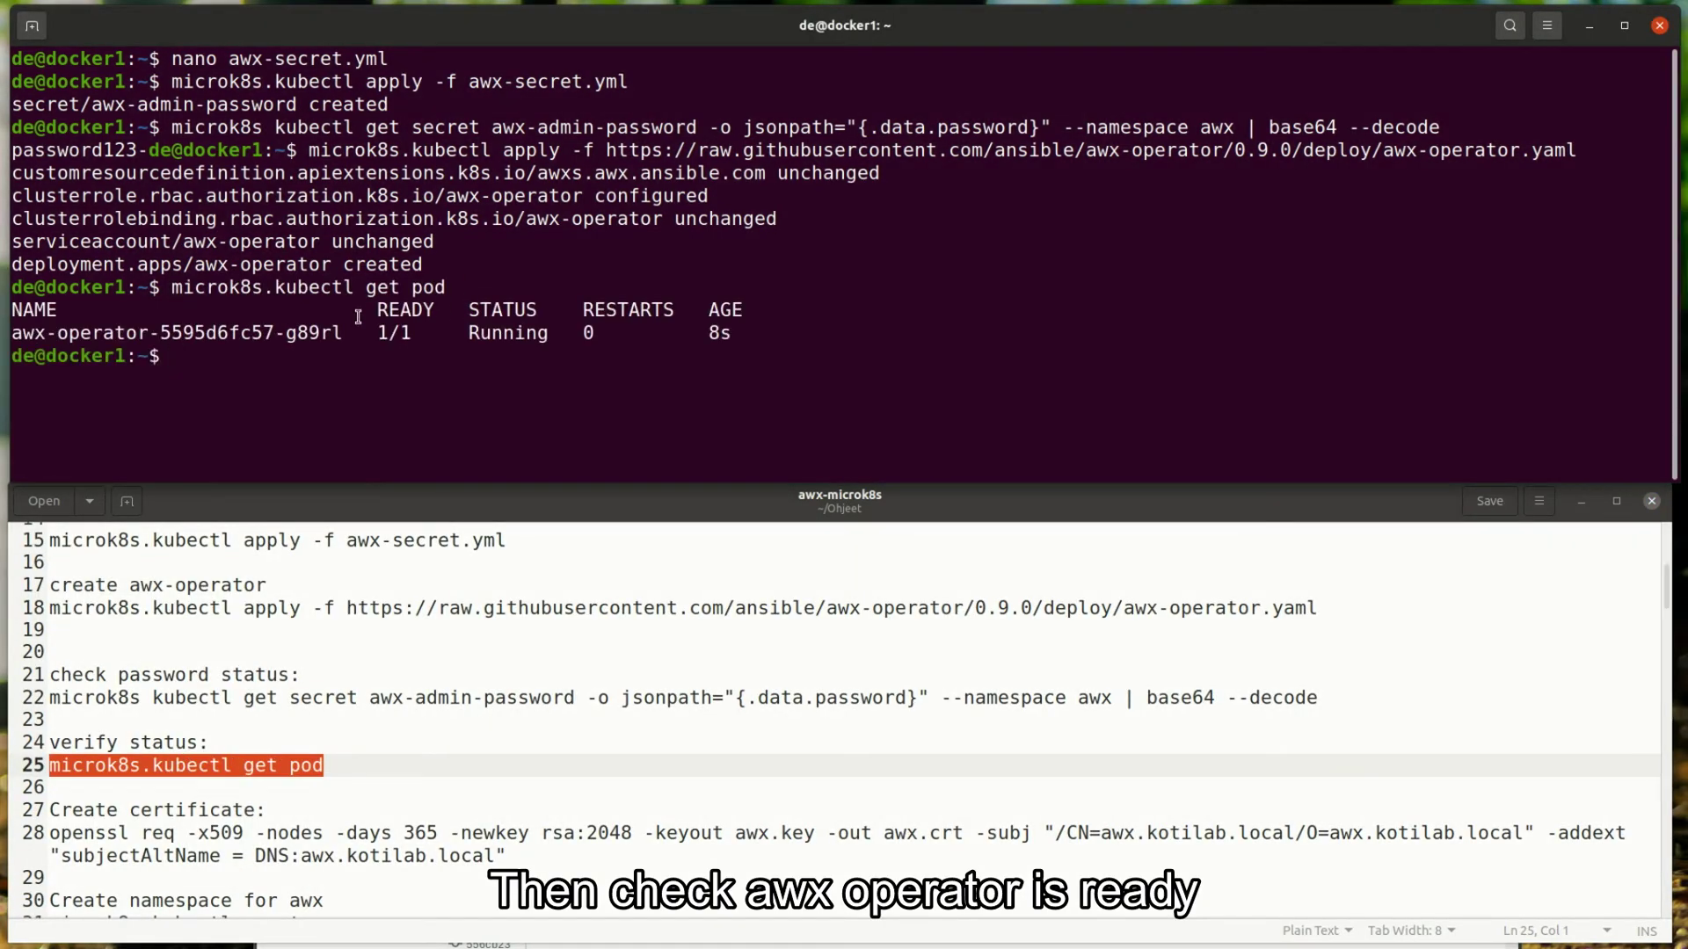
{"action": "double_click", "coordinate": [208, 334]}
{"action": "left_click", "coordinate": [268, 359]}
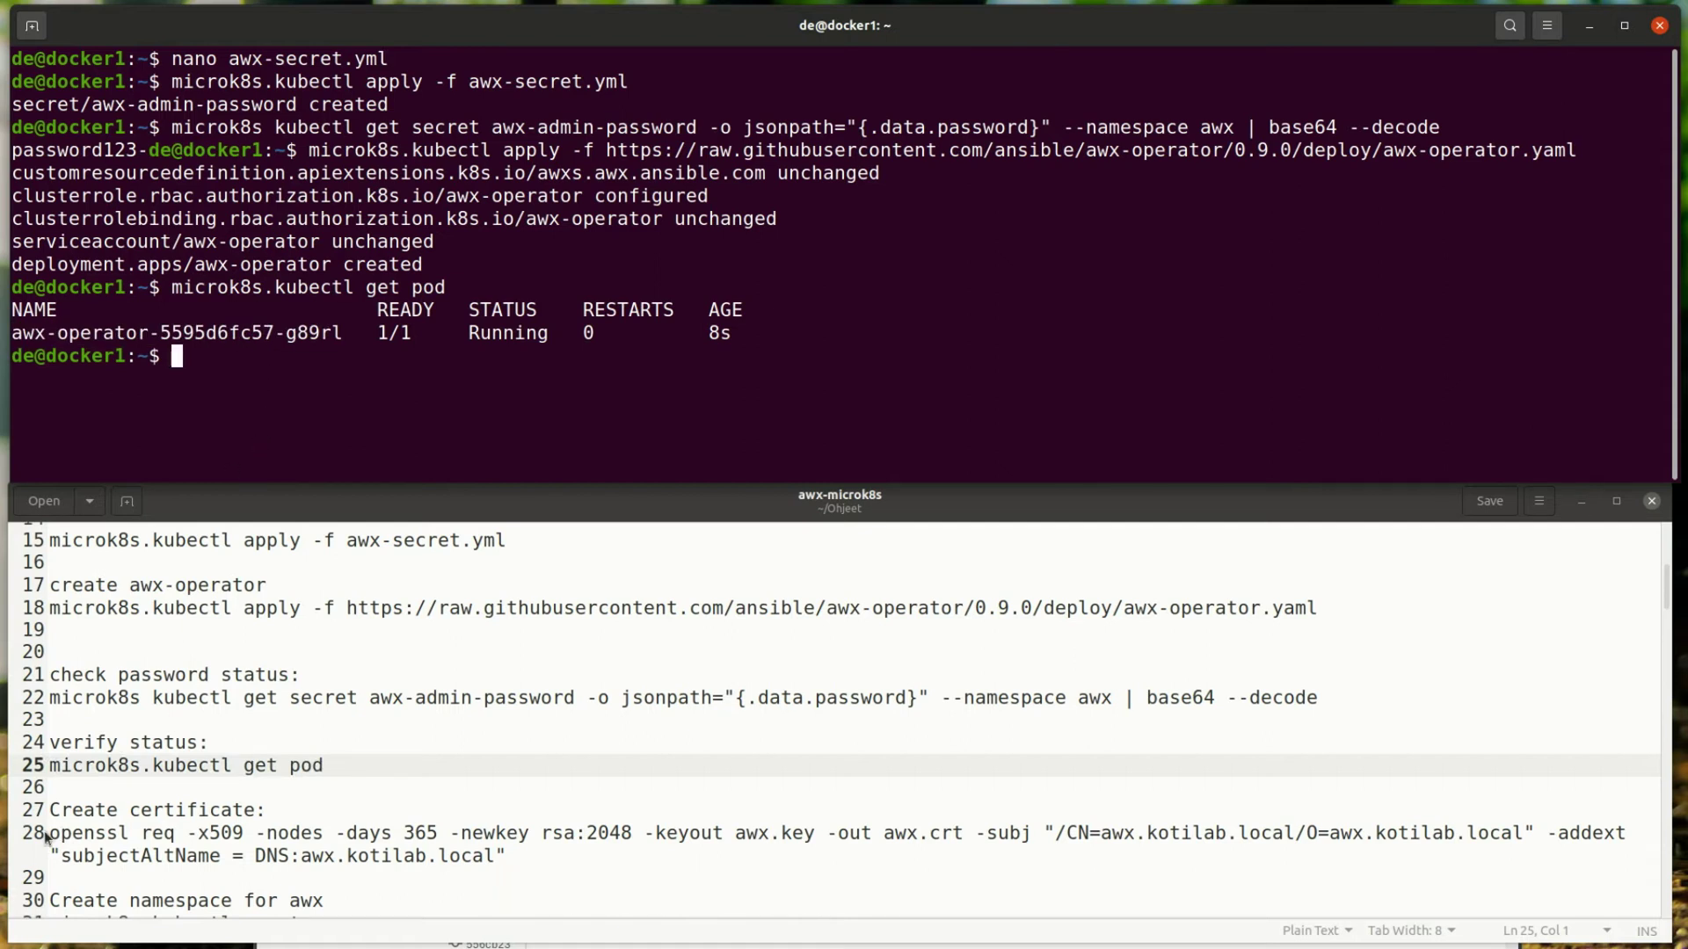
Step: Generate a self-signed key and certificate for awx.kotilab.local with openssl
{"action": "left_click_drag", "start_coordinate": [48, 833], "coordinate": [508, 858]}
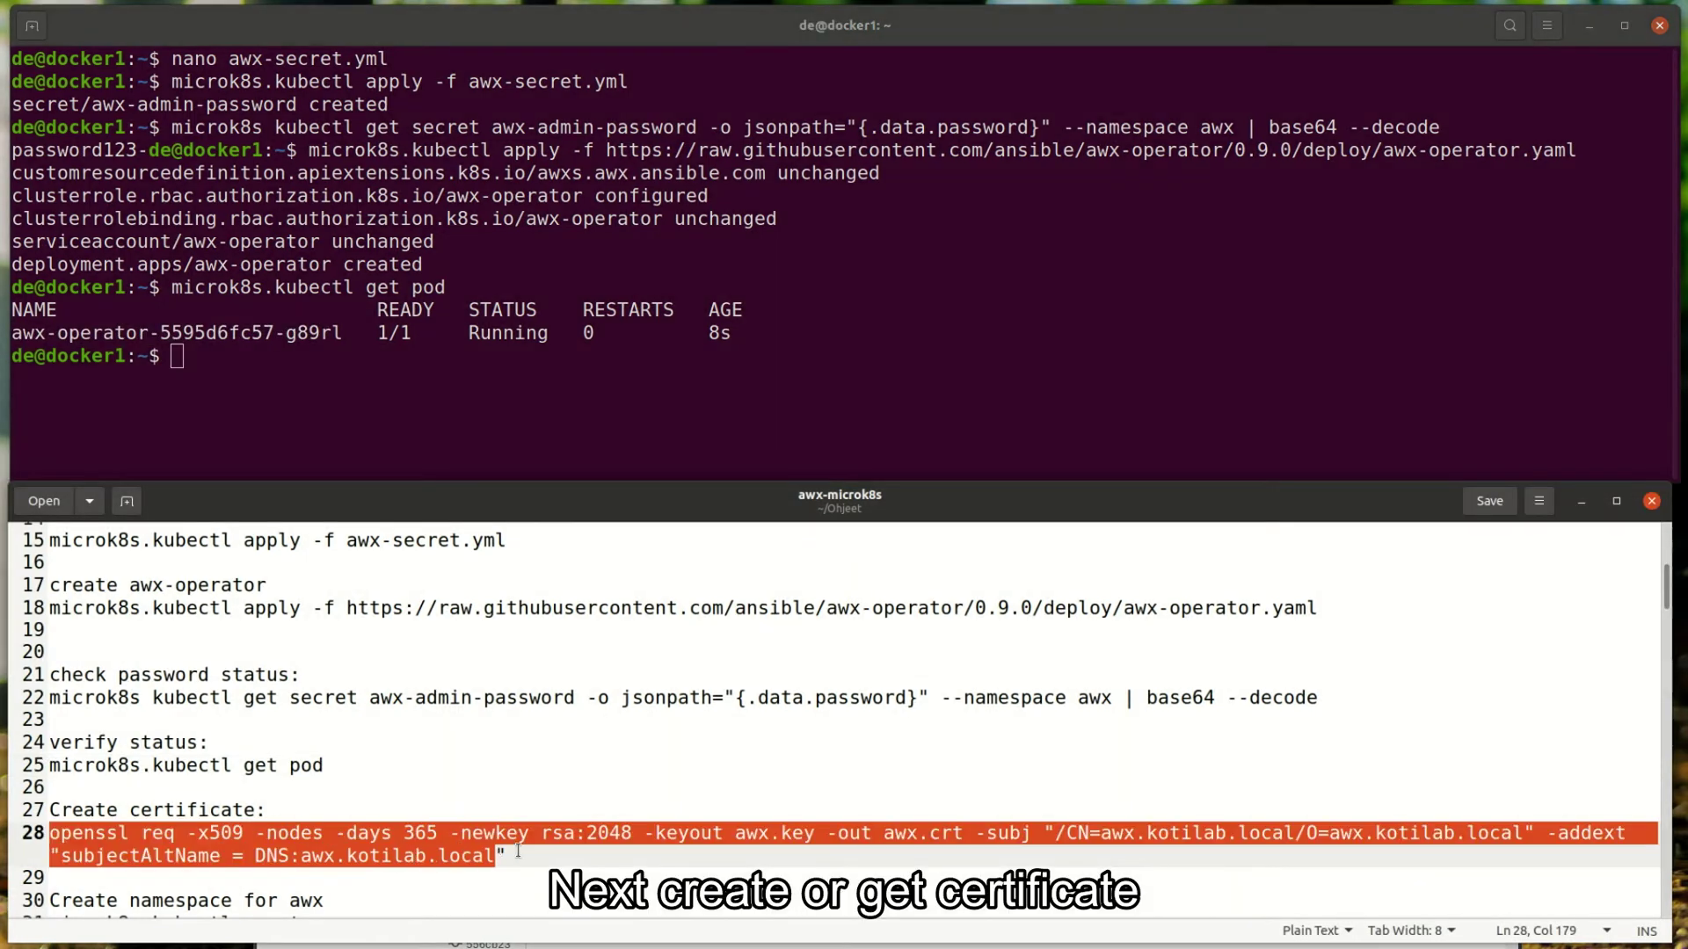
{"action": "middle_click", "coordinate": [488, 383]}
{"action": "key", "text": "Return"}
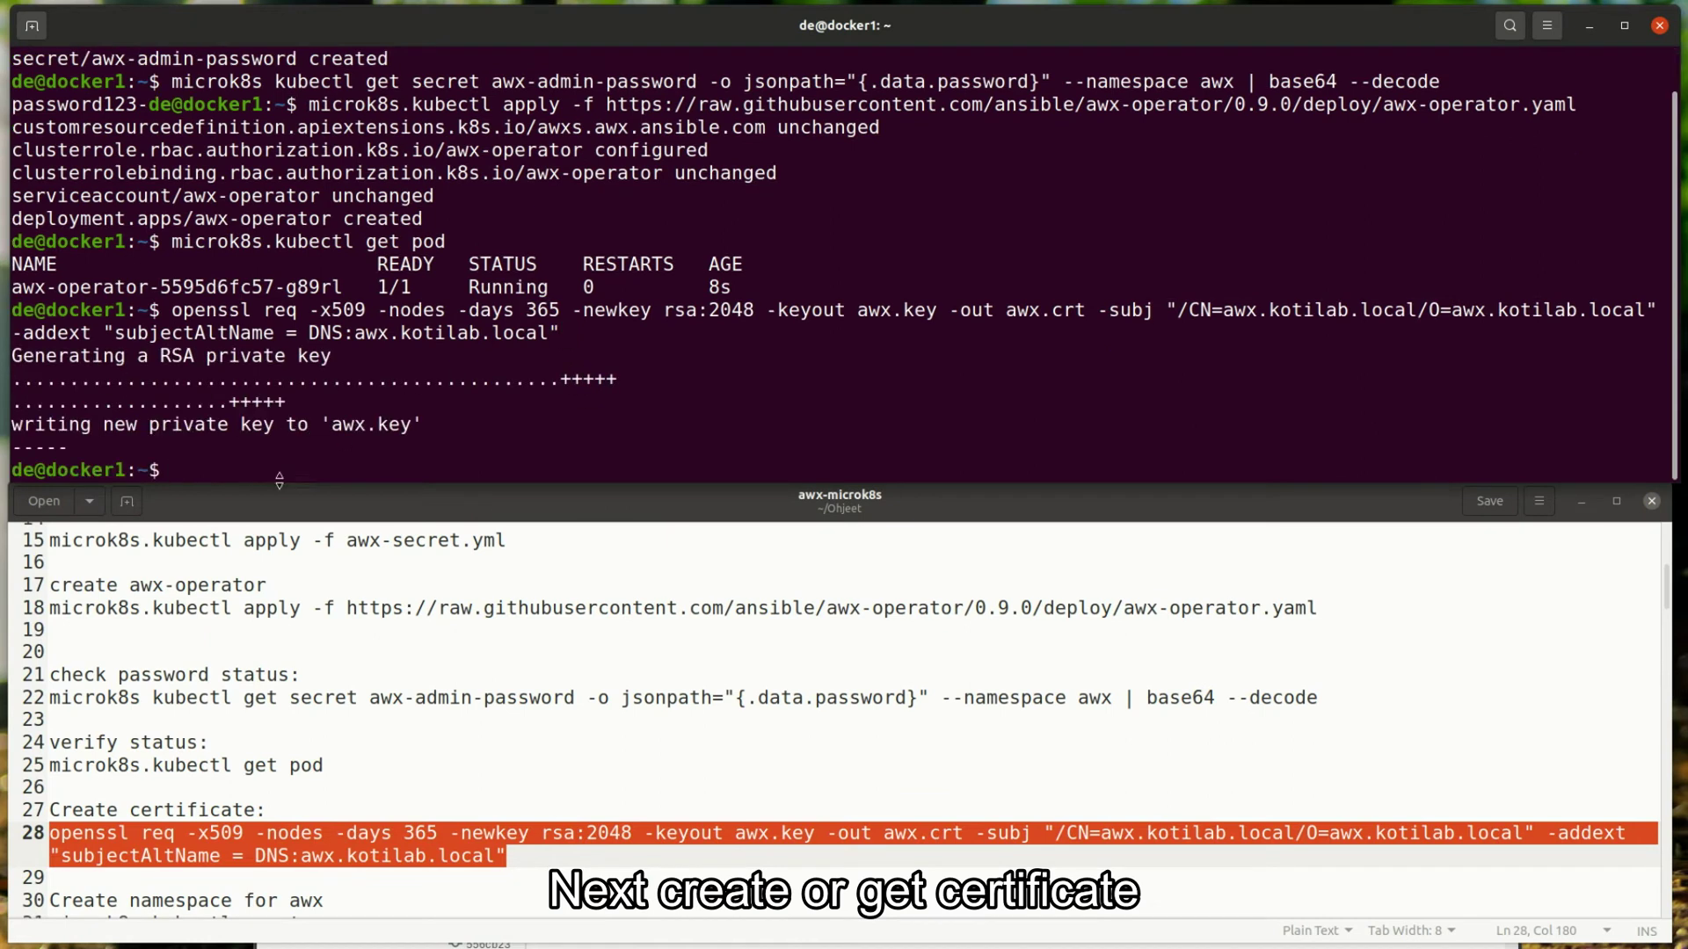
{"action": "scroll", "coordinate": [297, 643], "scroll_direction": "down", "scroll_amount": 3}
{"action": "scroll", "coordinate": [261, 692], "scroll_direction": "down", "scroll_amount": 2}
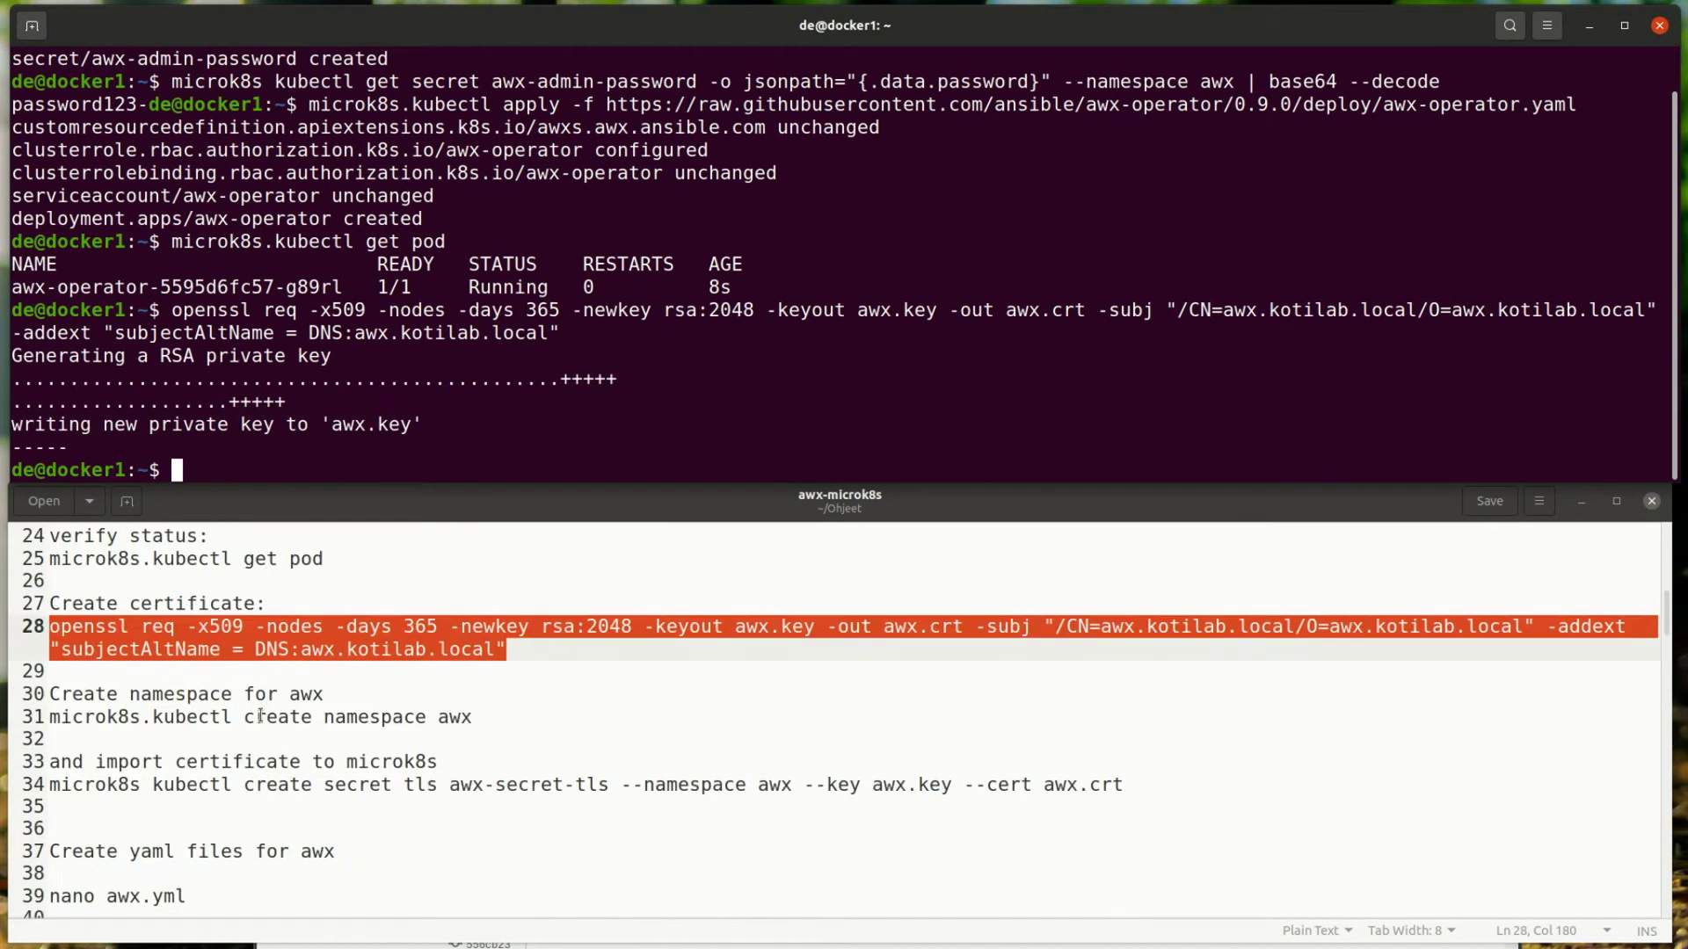
{"action": "scroll", "coordinate": [261, 717], "scroll_direction": "down", "scroll_amount": 1}
Step: Create the awx namespace, which turns out to already exist
{"action": "triple_click", "coordinate": [262, 665]}
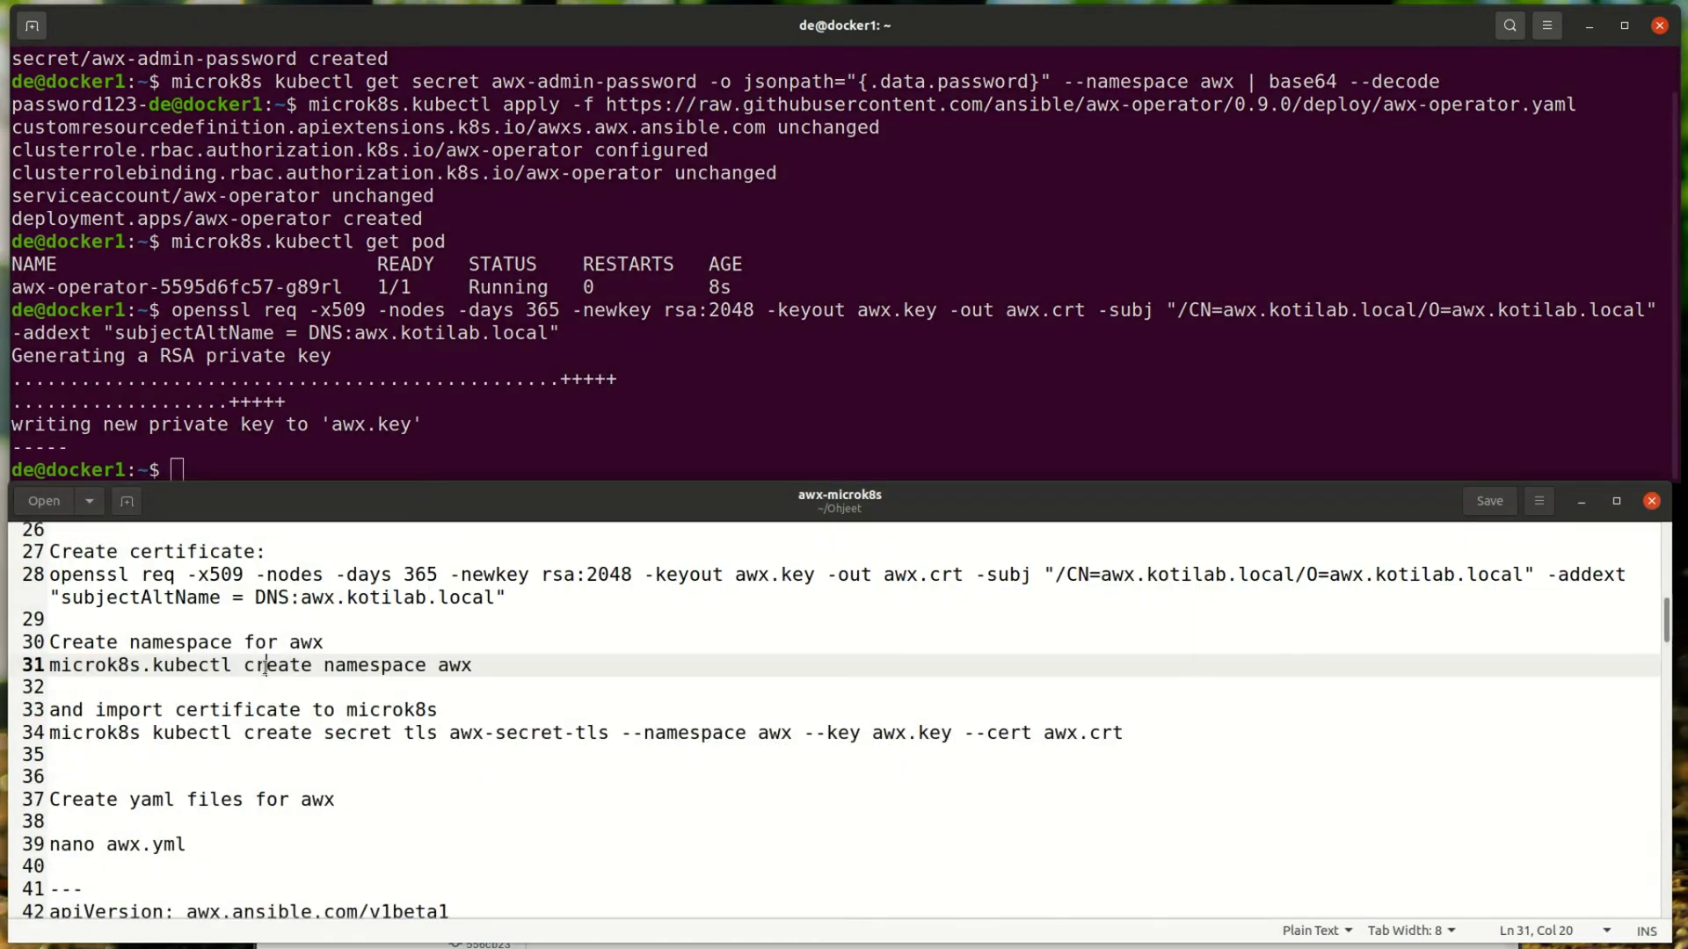
{"action": "middle_click", "coordinate": [432, 378]}
{"action": "key", "text": "Return"}
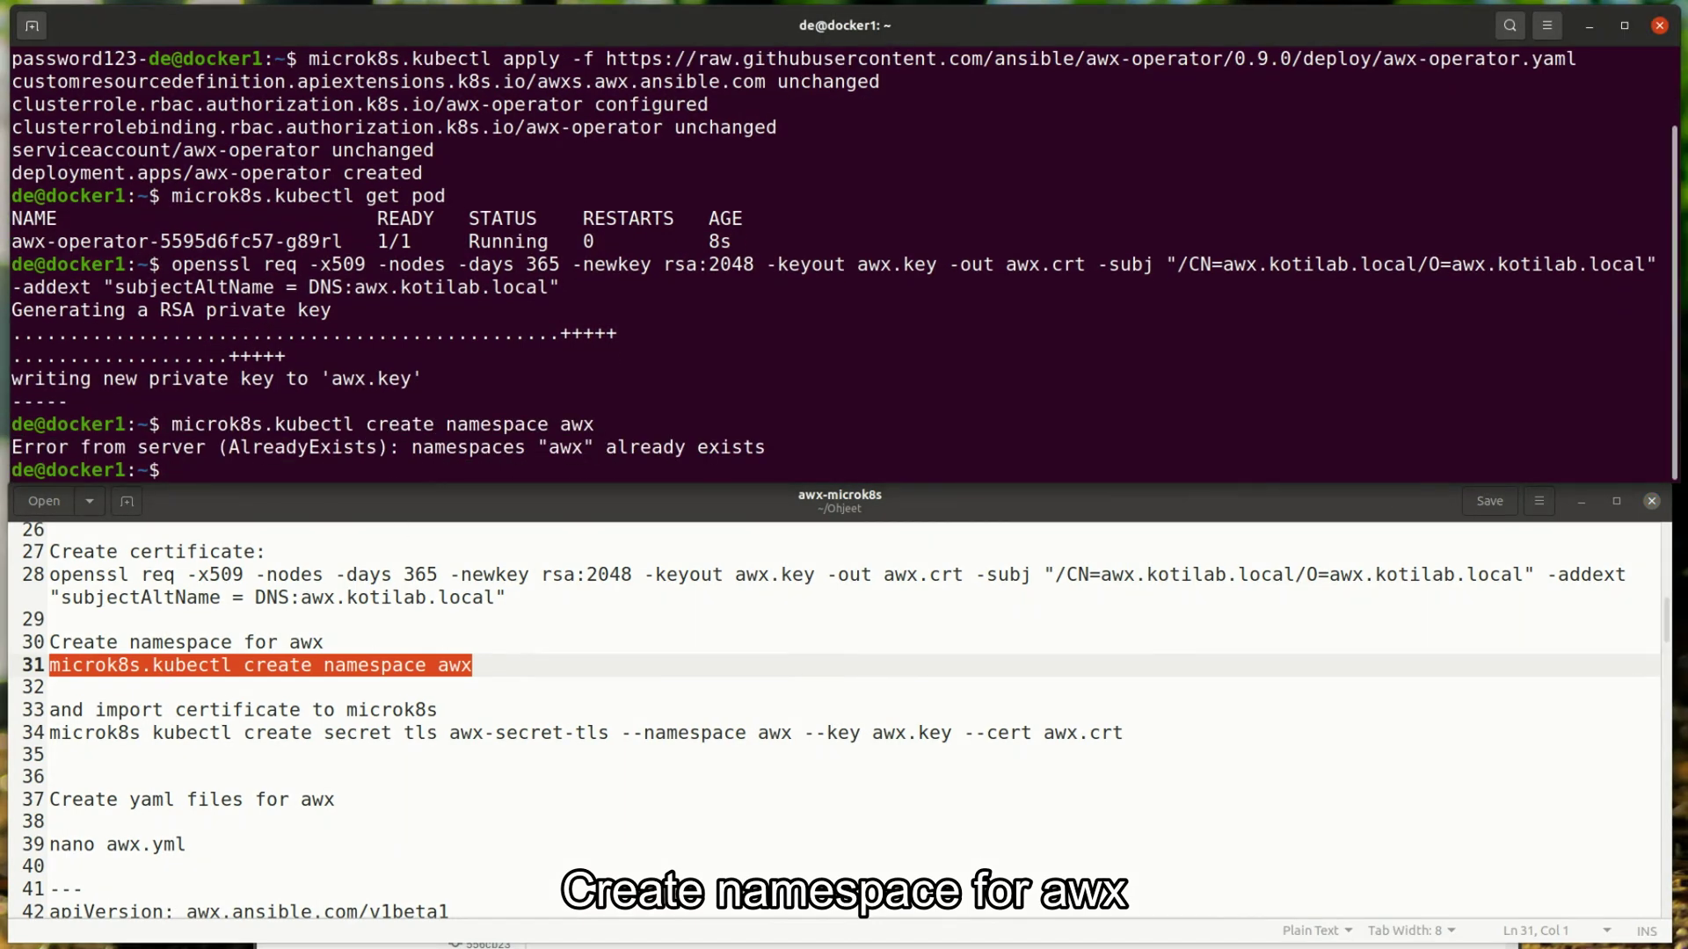
Step: Create the TLS secret awx-secret-tls in the awx namespace from the certificate and key
{"action": "triple_click", "coordinate": [351, 728]}
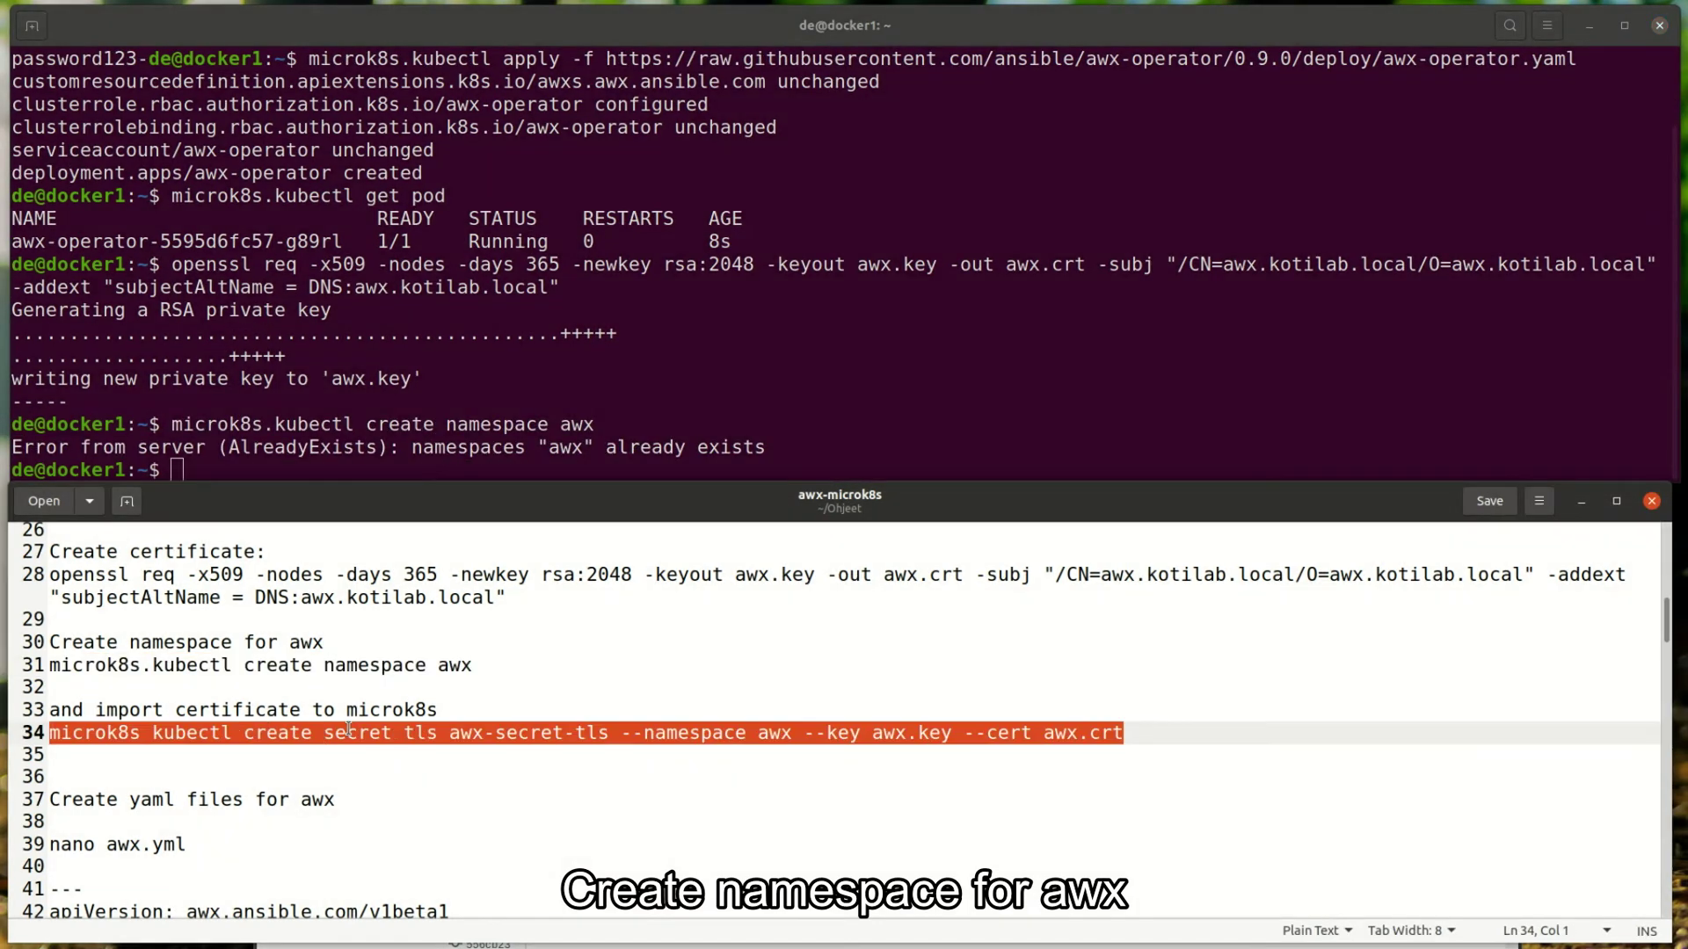
{"action": "middle_click", "coordinate": [624, 398]}
{"action": "key", "text": "Return"}
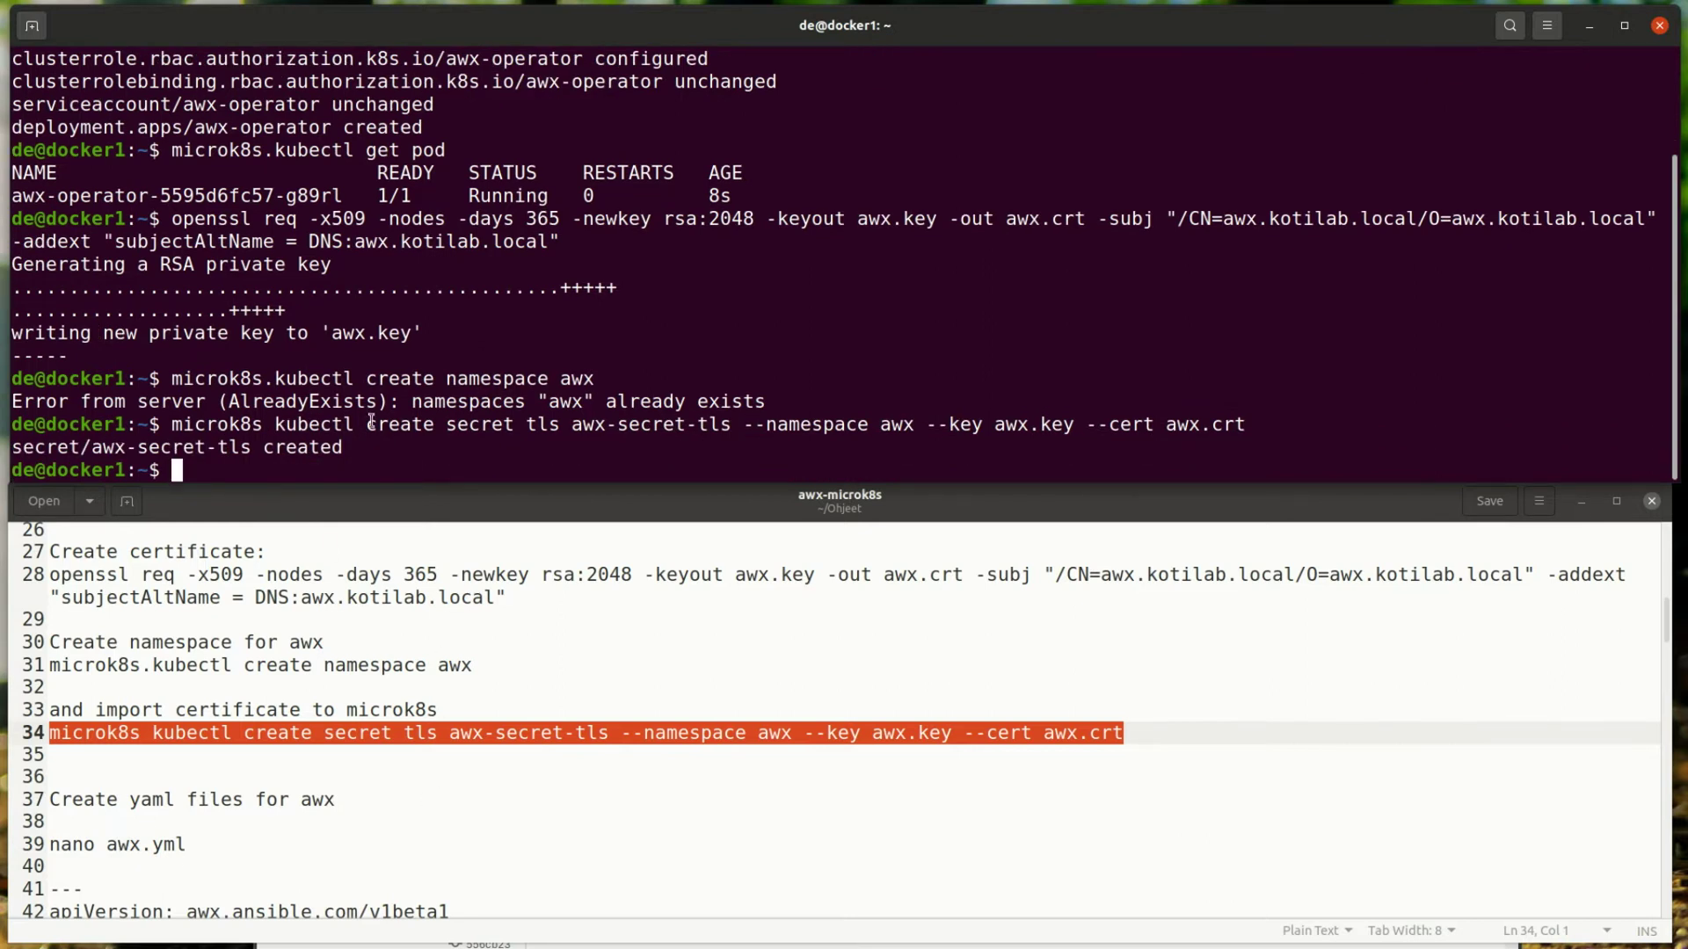
{"action": "type", "text": "nano "}
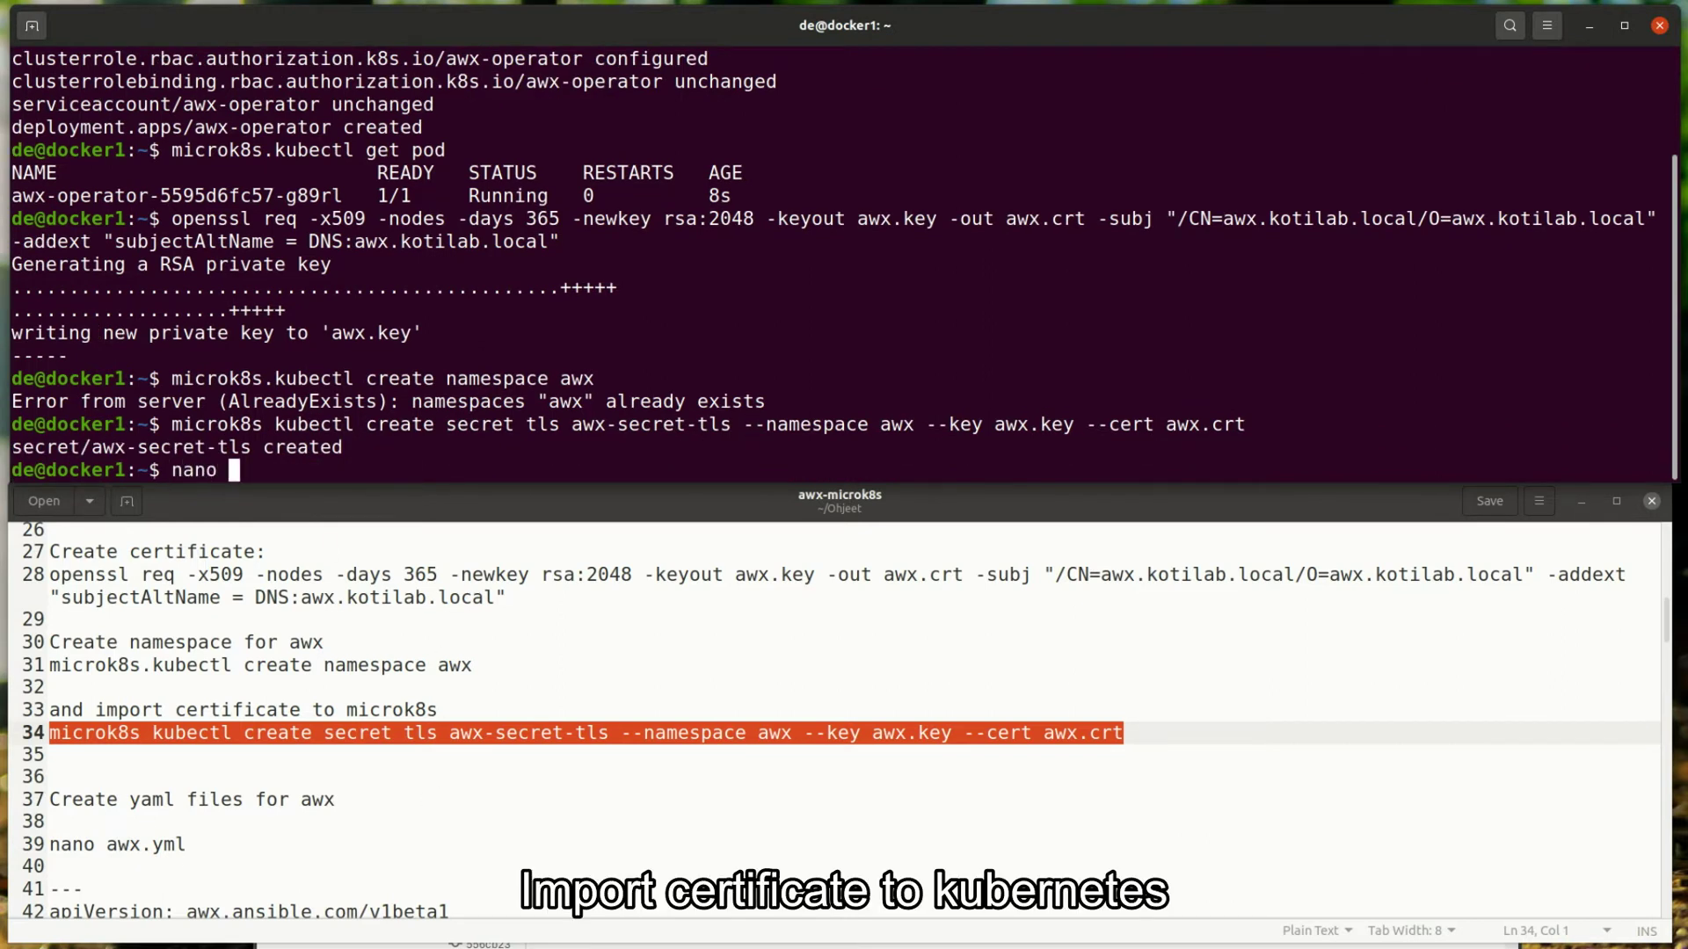
{"action": "type", "text": "awx.yml"}
Step: Create awx.yml in nano and paste the AWX instance spec into it
{"action": "key", "text": "Return"}
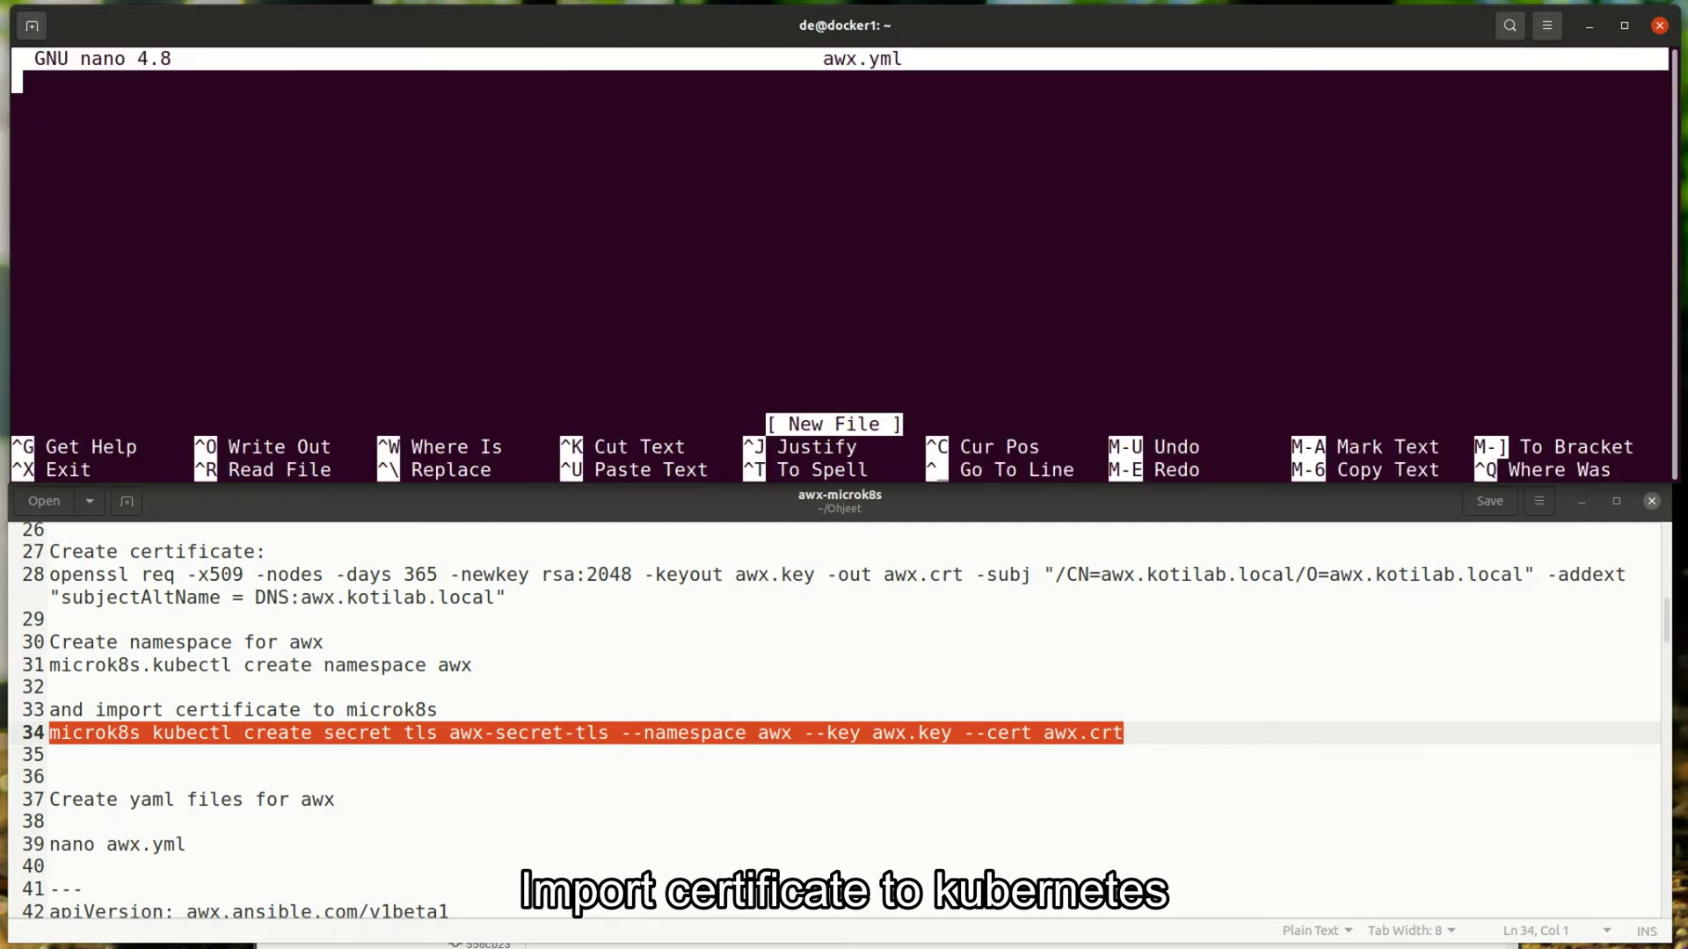
{"action": "scroll", "coordinate": [176, 809], "scroll_direction": "down", "scroll_amount": 2}
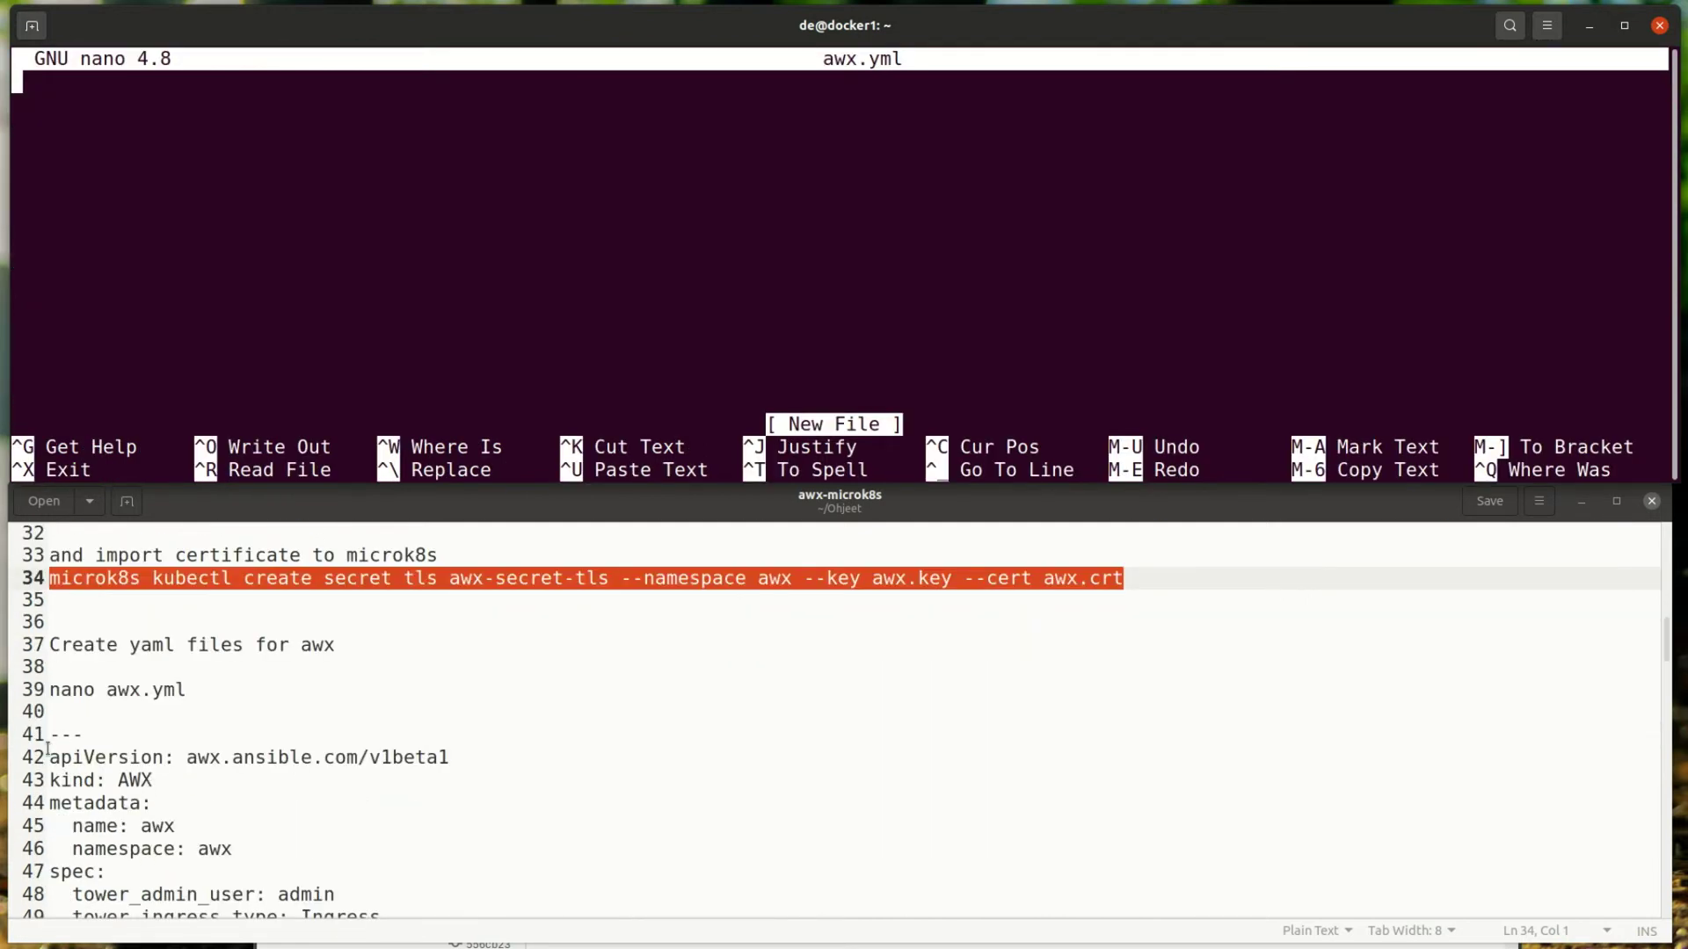
{"action": "mouse_move", "coordinate": [51, 758]}
{"action": "left_mouse_down"}
{"action": "mouse_move", "coordinate": [213, 806]}
{"action": "mouse_move", "coordinate": [555, 823]}
{"action": "left_mouse_up"}
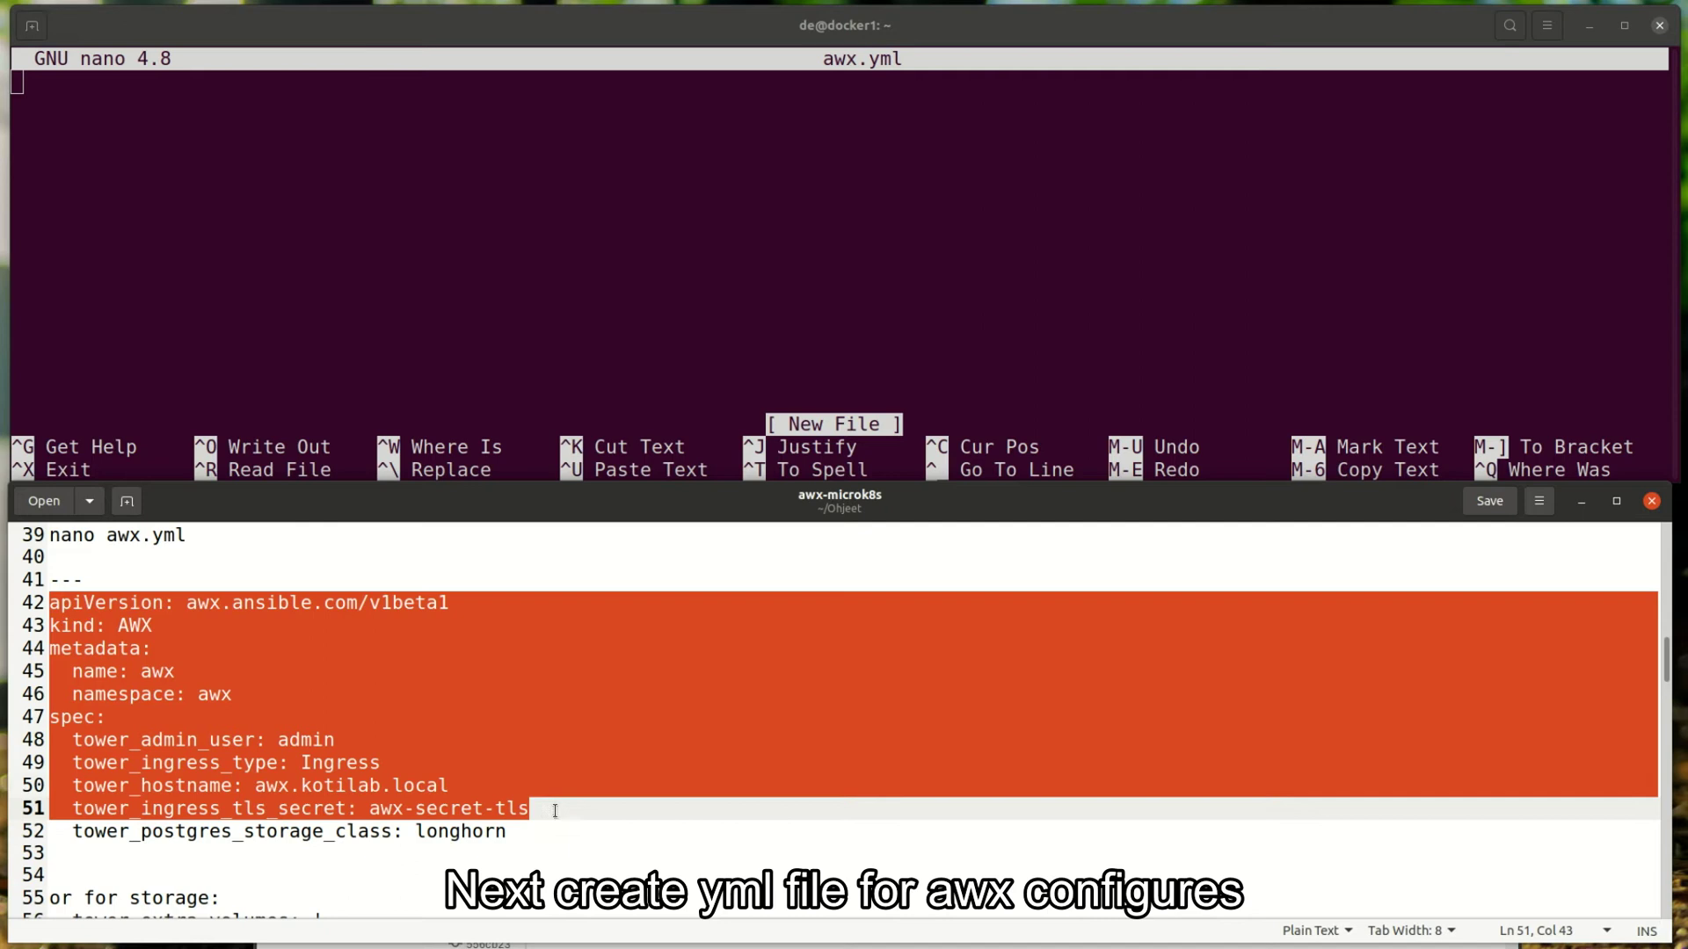
{"action": "middle_click", "coordinate": [401, 267]}
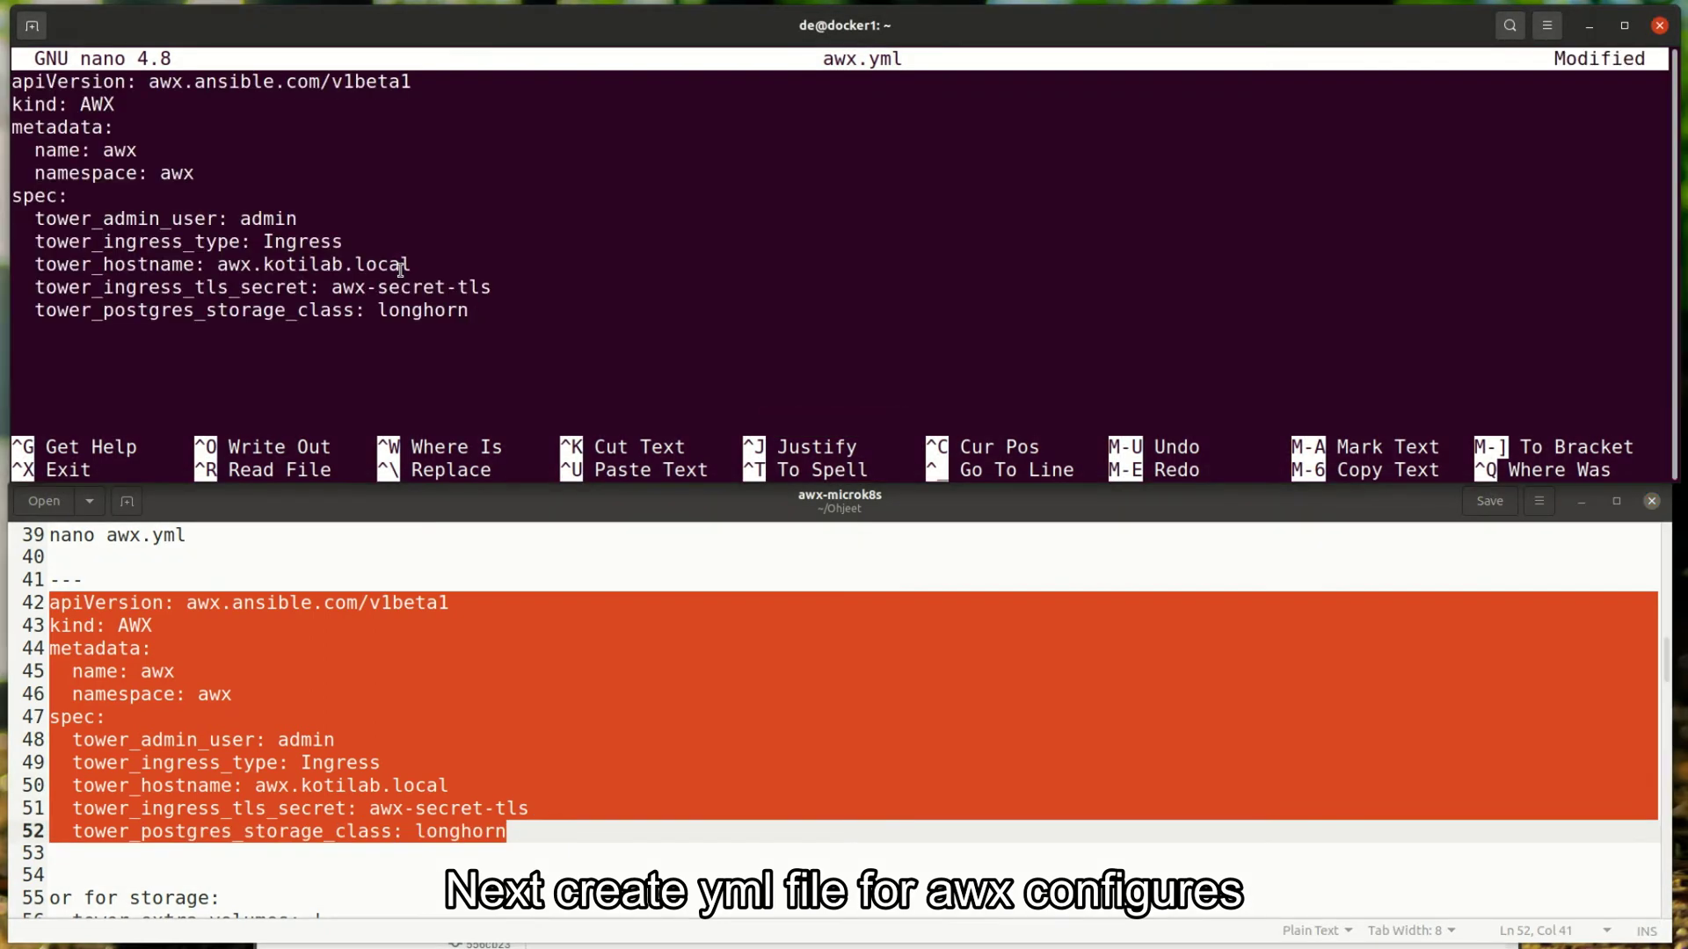
{"action": "scroll", "coordinate": [211, 828], "scroll_direction": "down", "scroll_amount": 2}
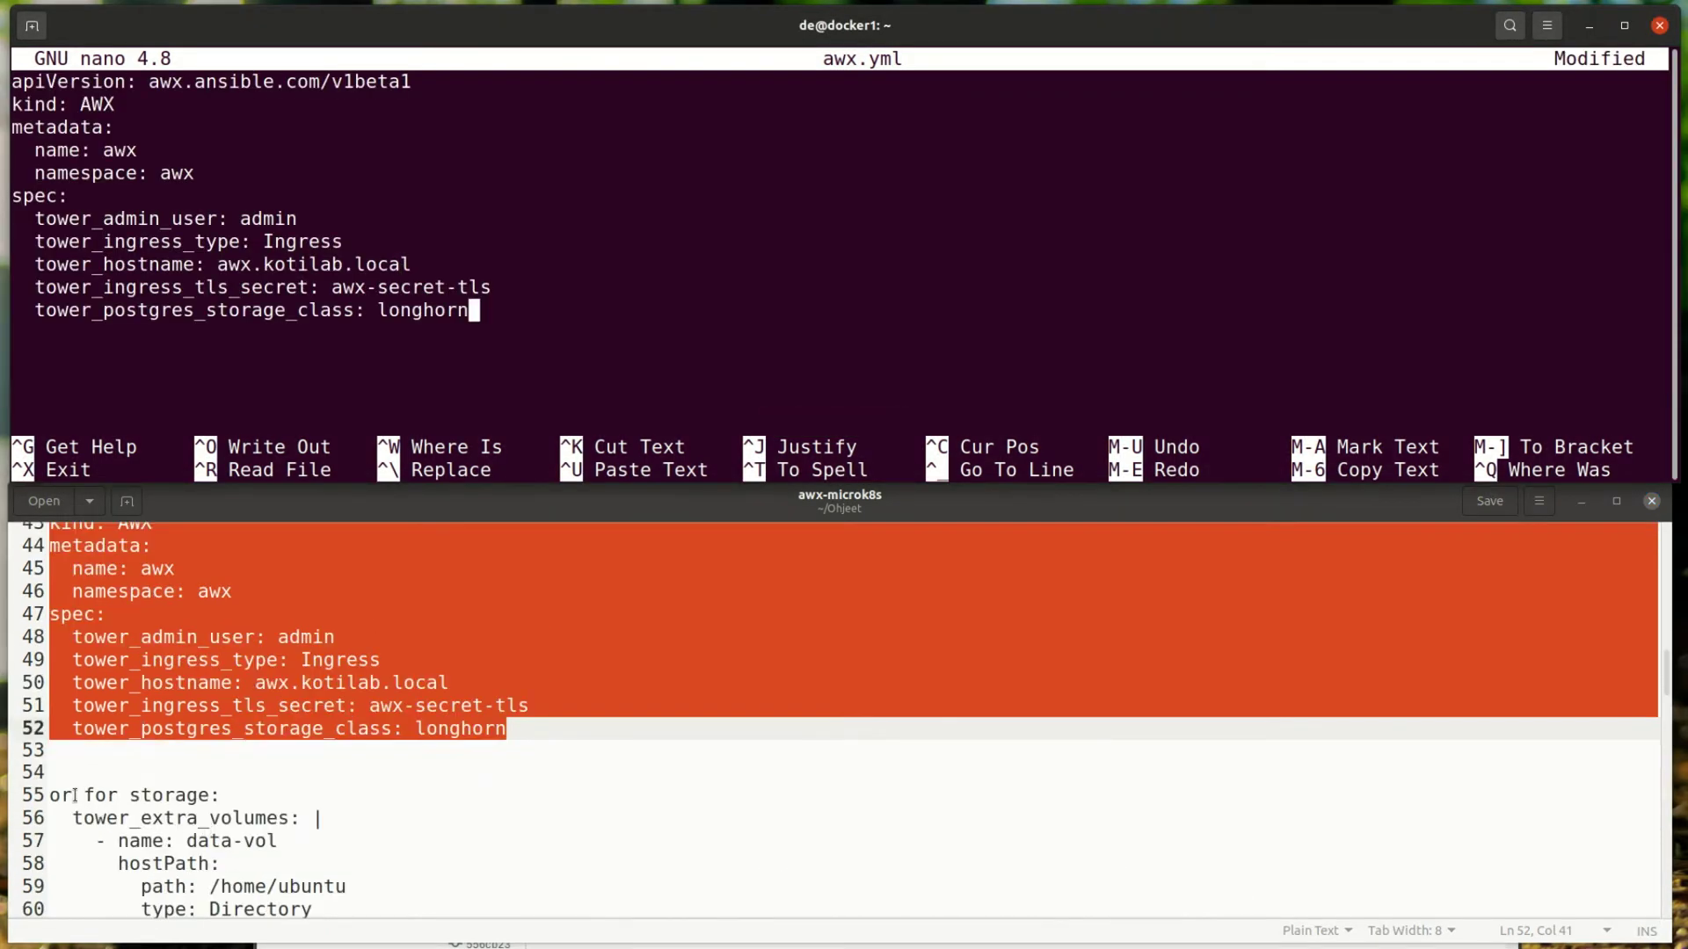
{"action": "left_click_drag", "start_coordinate": [60, 794], "coordinate": [225, 797]}
{"action": "left_click", "coordinate": [224, 798]}
{"action": "scroll", "coordinate": [225, 797], "scroll_direction": "down", "scroll_amount": 2}
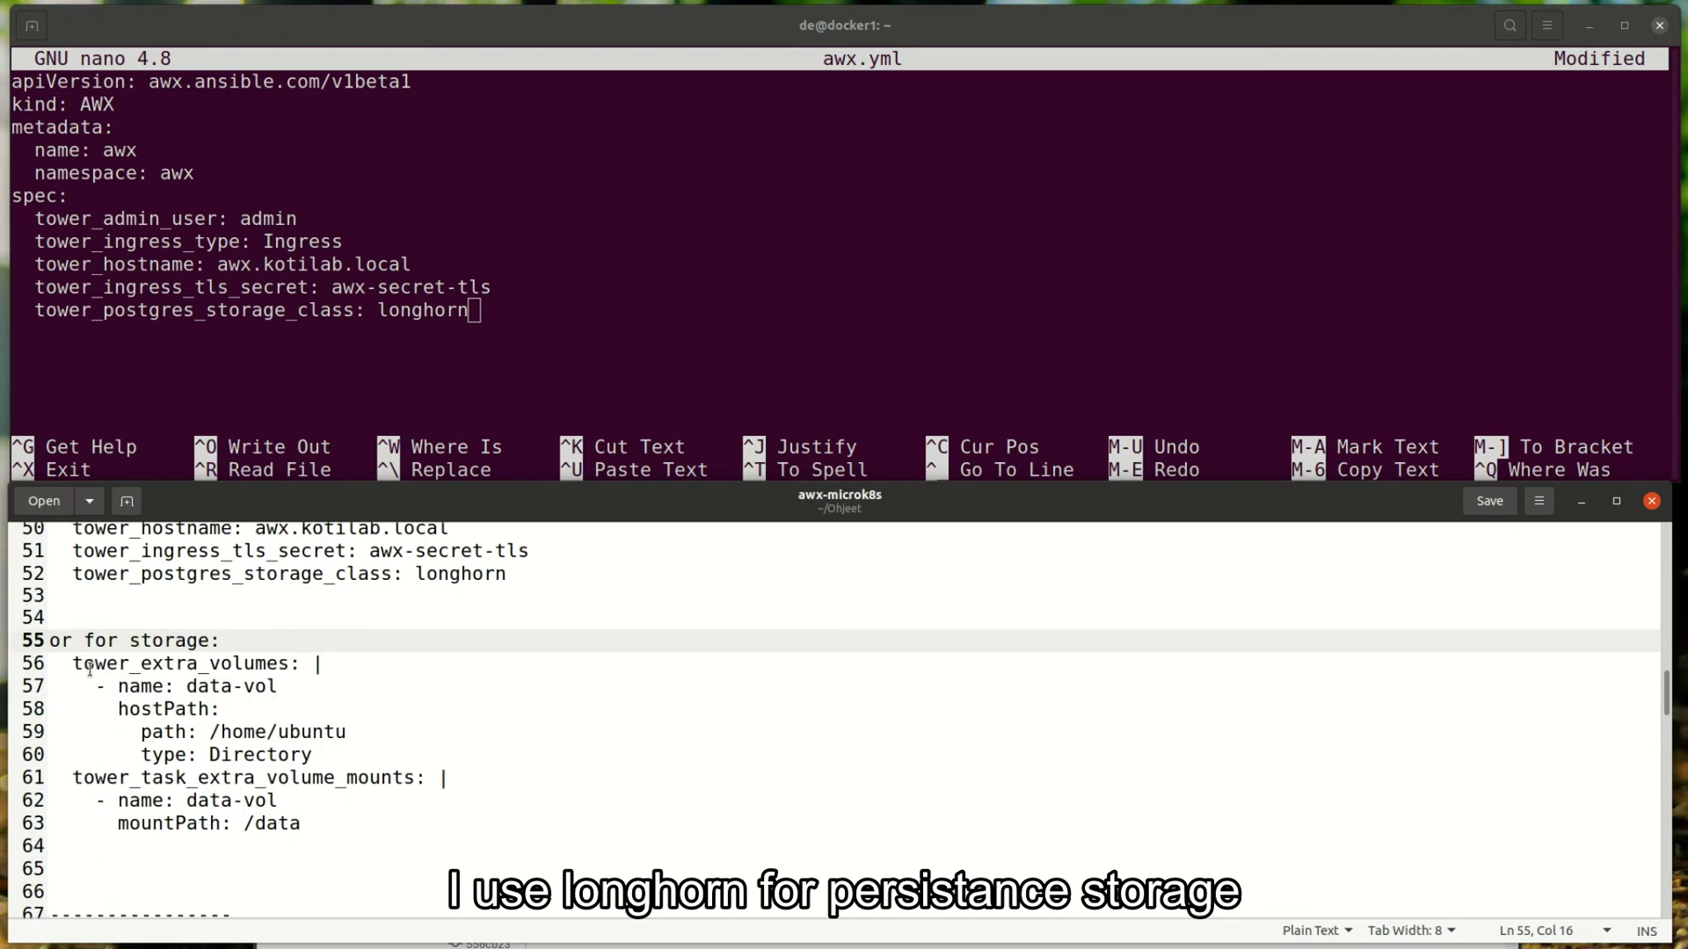
Step: Replace the longhorn storage class line in awx.yml with the local storage volumes block
{"action": "left_click_drag", "start_coordinate": [73, 664], "coordinate": [317, 823]}
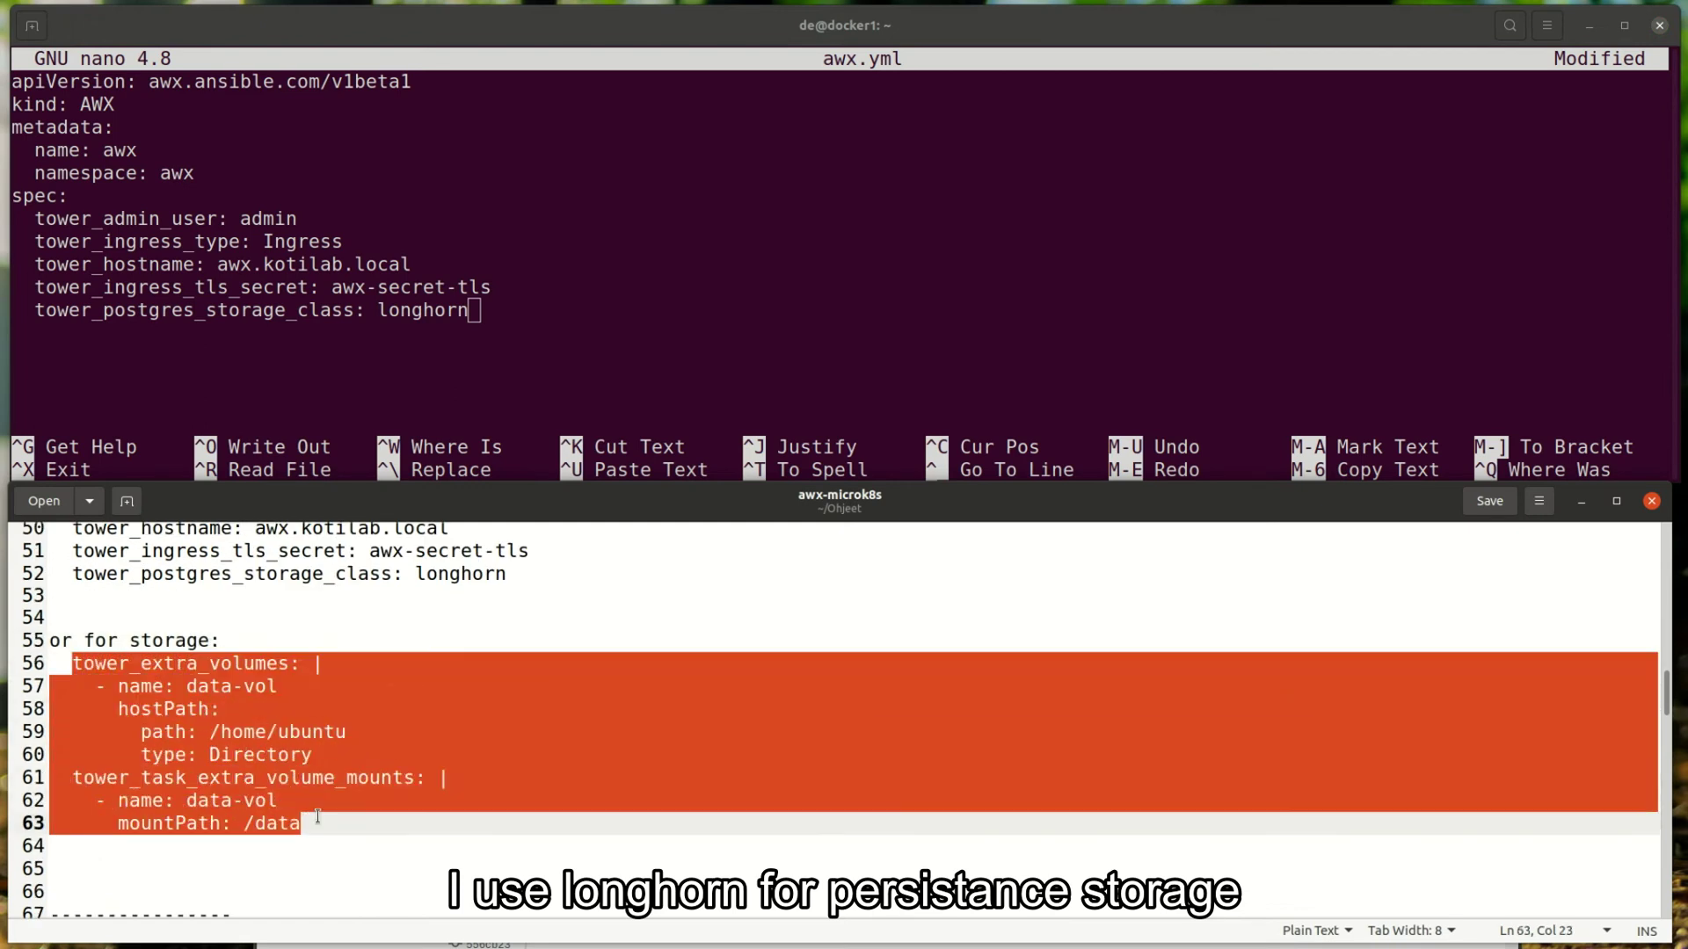
{"action": "left_click", "coordinate": [369, 352]}
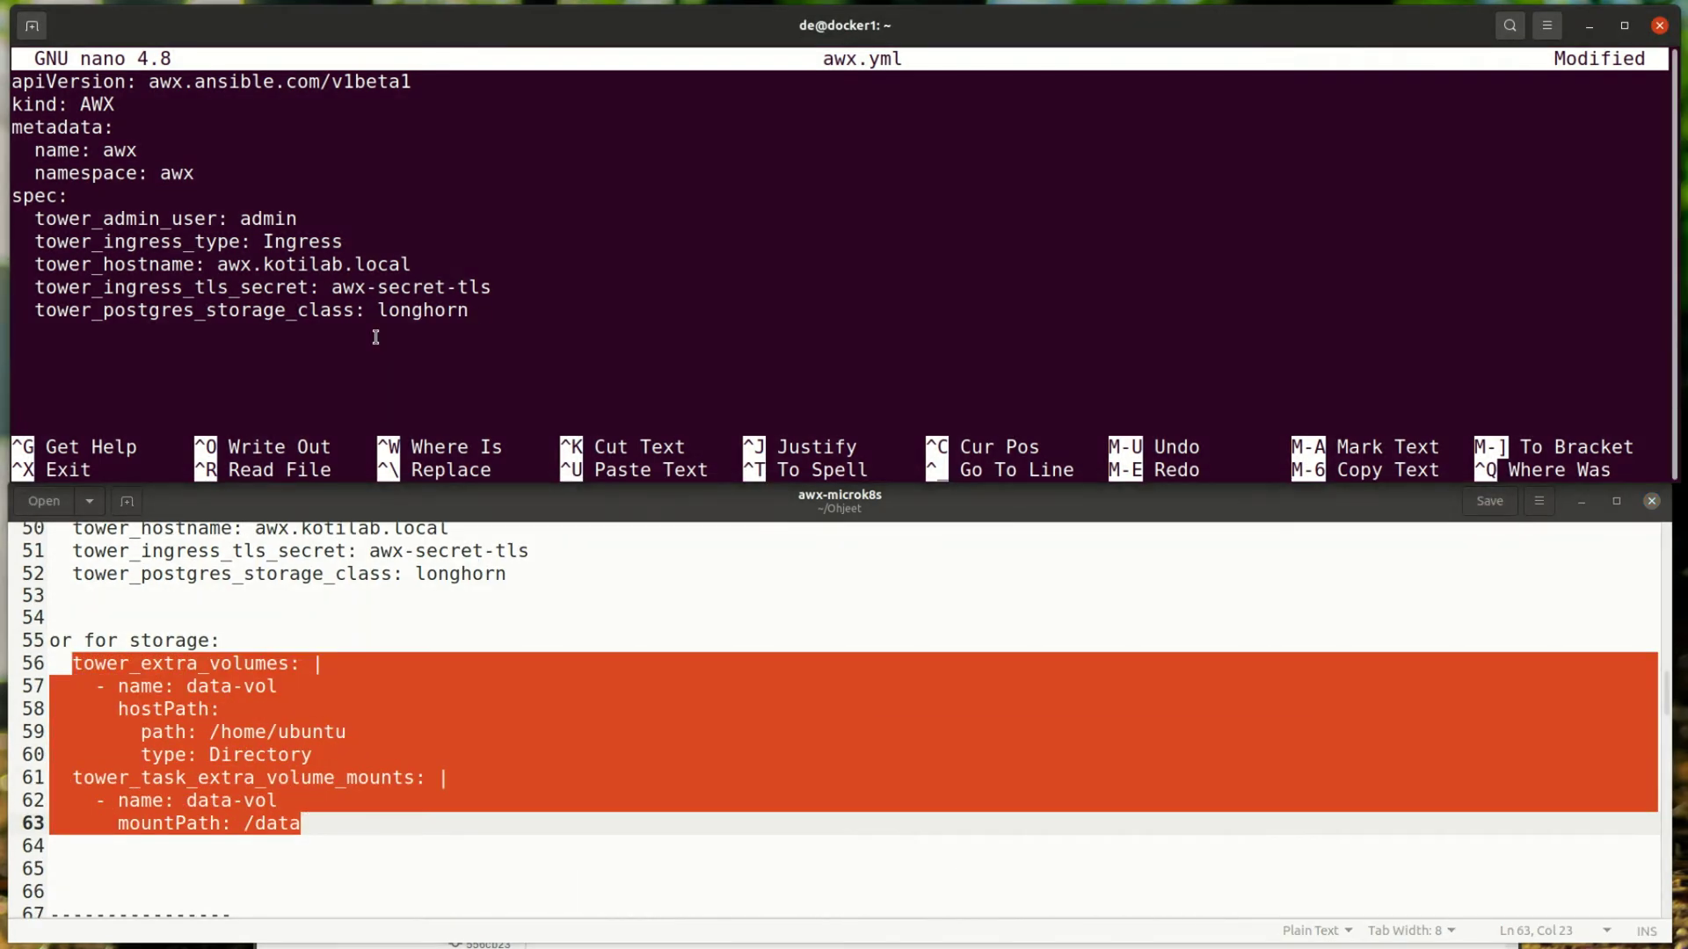
{"action": "key", "text": "ctrl+k"}
{"action": "key", "text": "ctrl+c"}
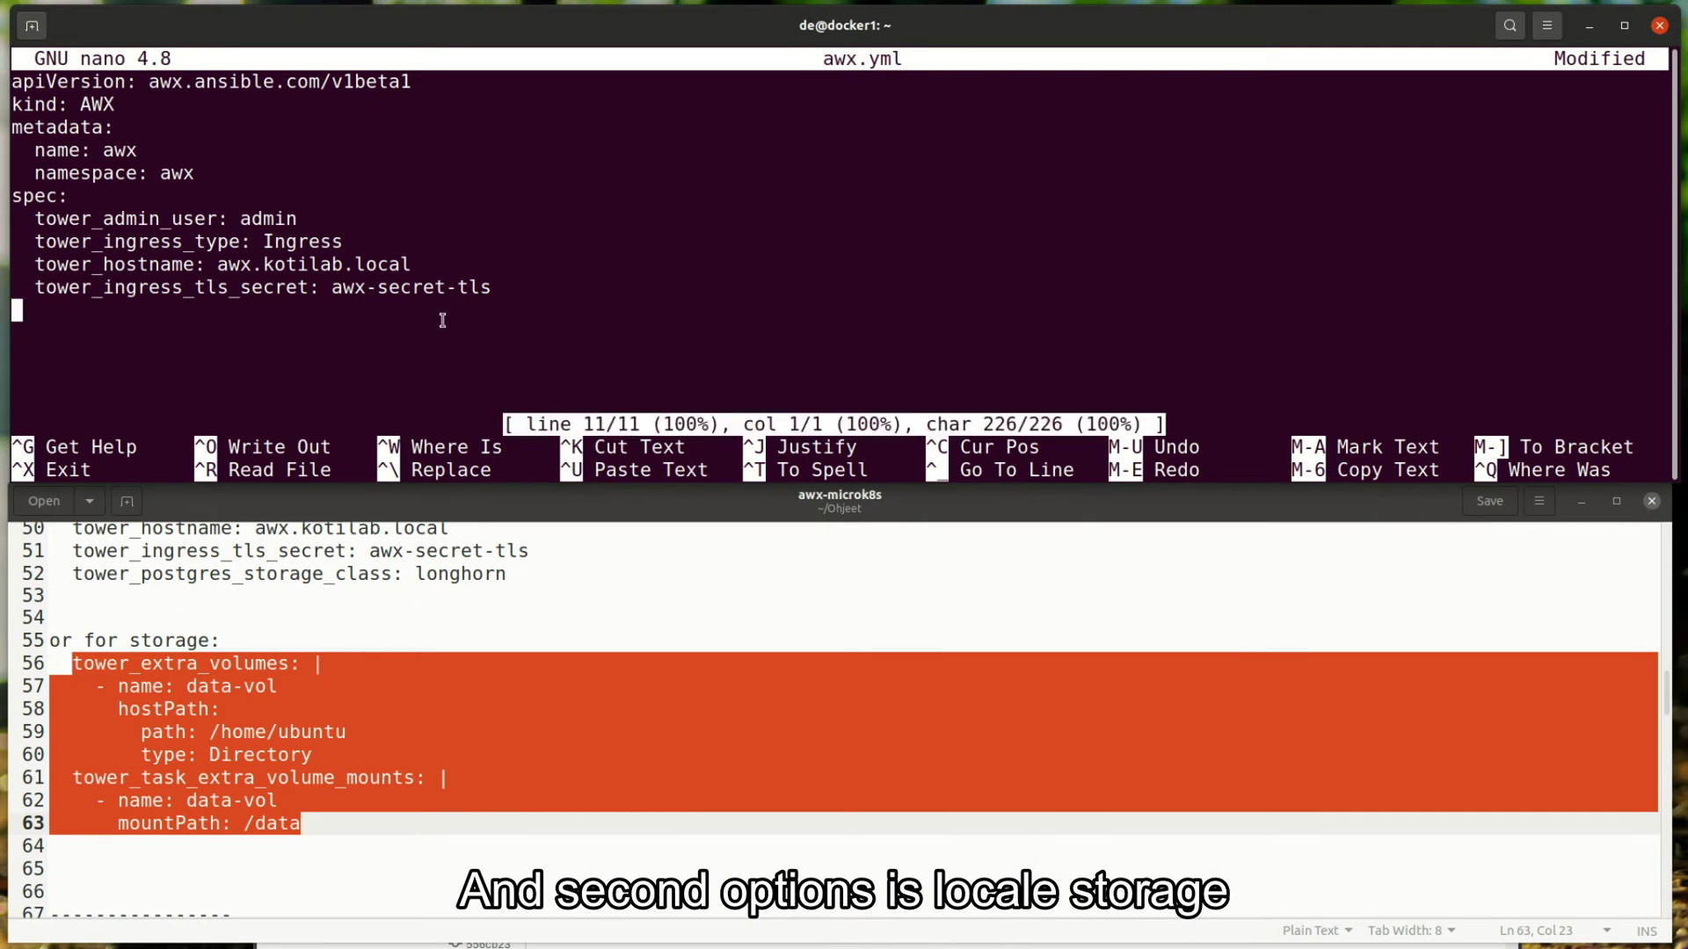
{"action": "left_click", "coordinate": [278, 678]}
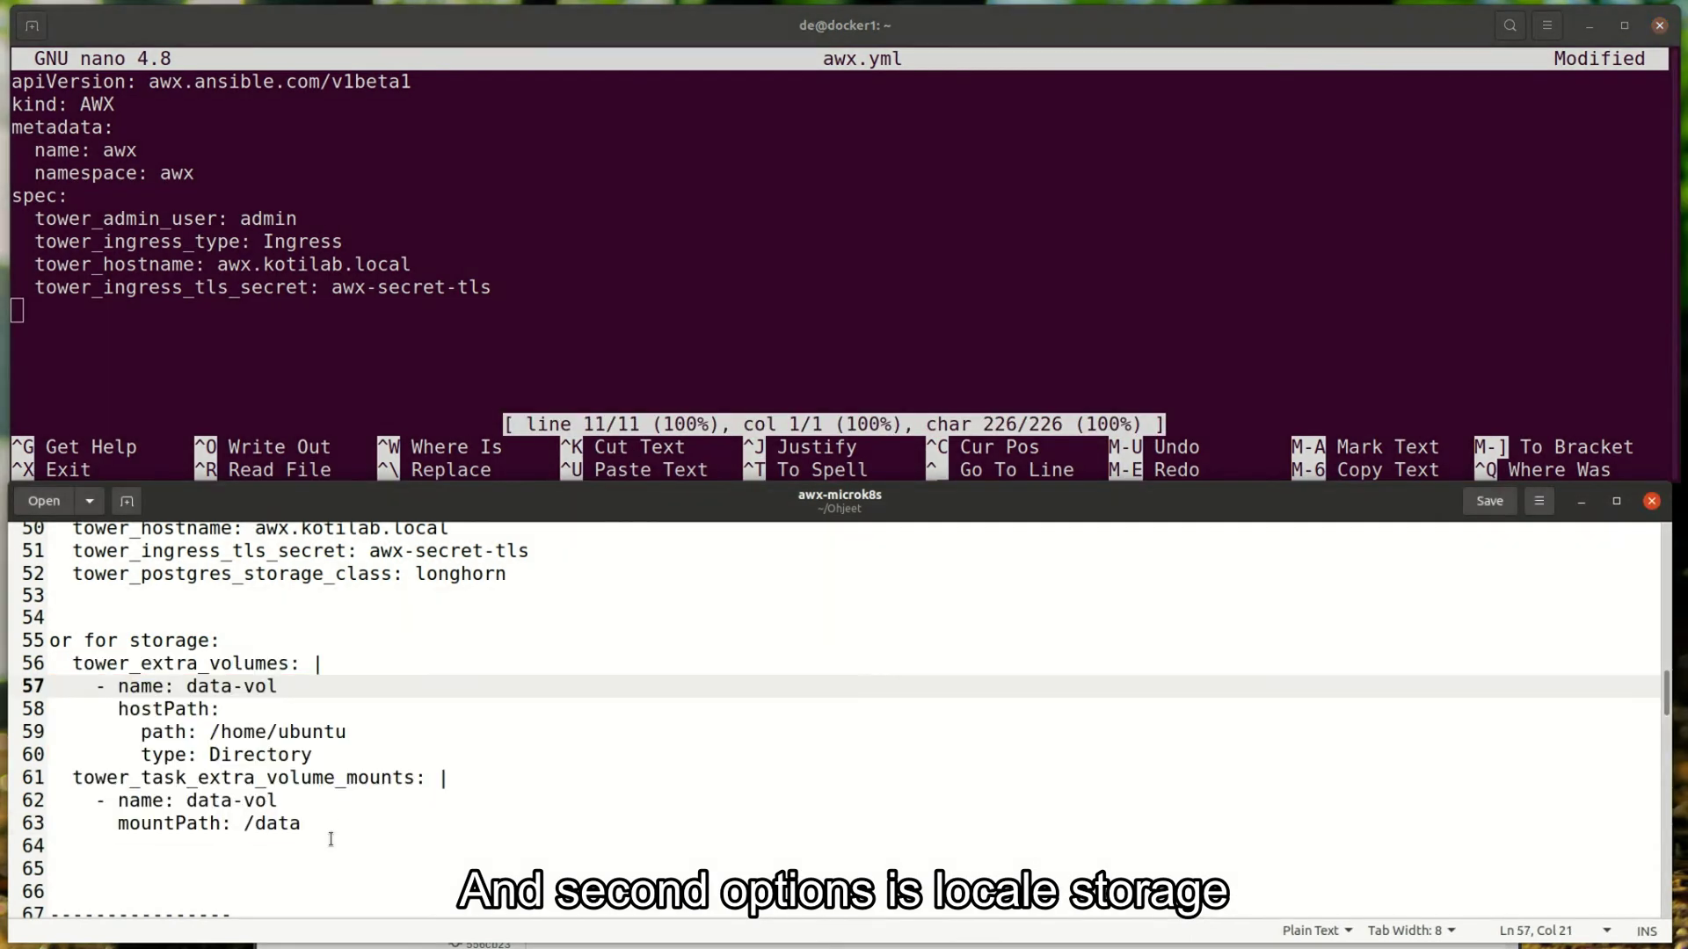
{"action": "left_click_drag", "start_coordinate": [317, 823], "coordinate": [33, 667]}
{"action": "left_click", "coordinate": [373, 366]}
{"action": "middle_click", "coordinate": [373, 366]}
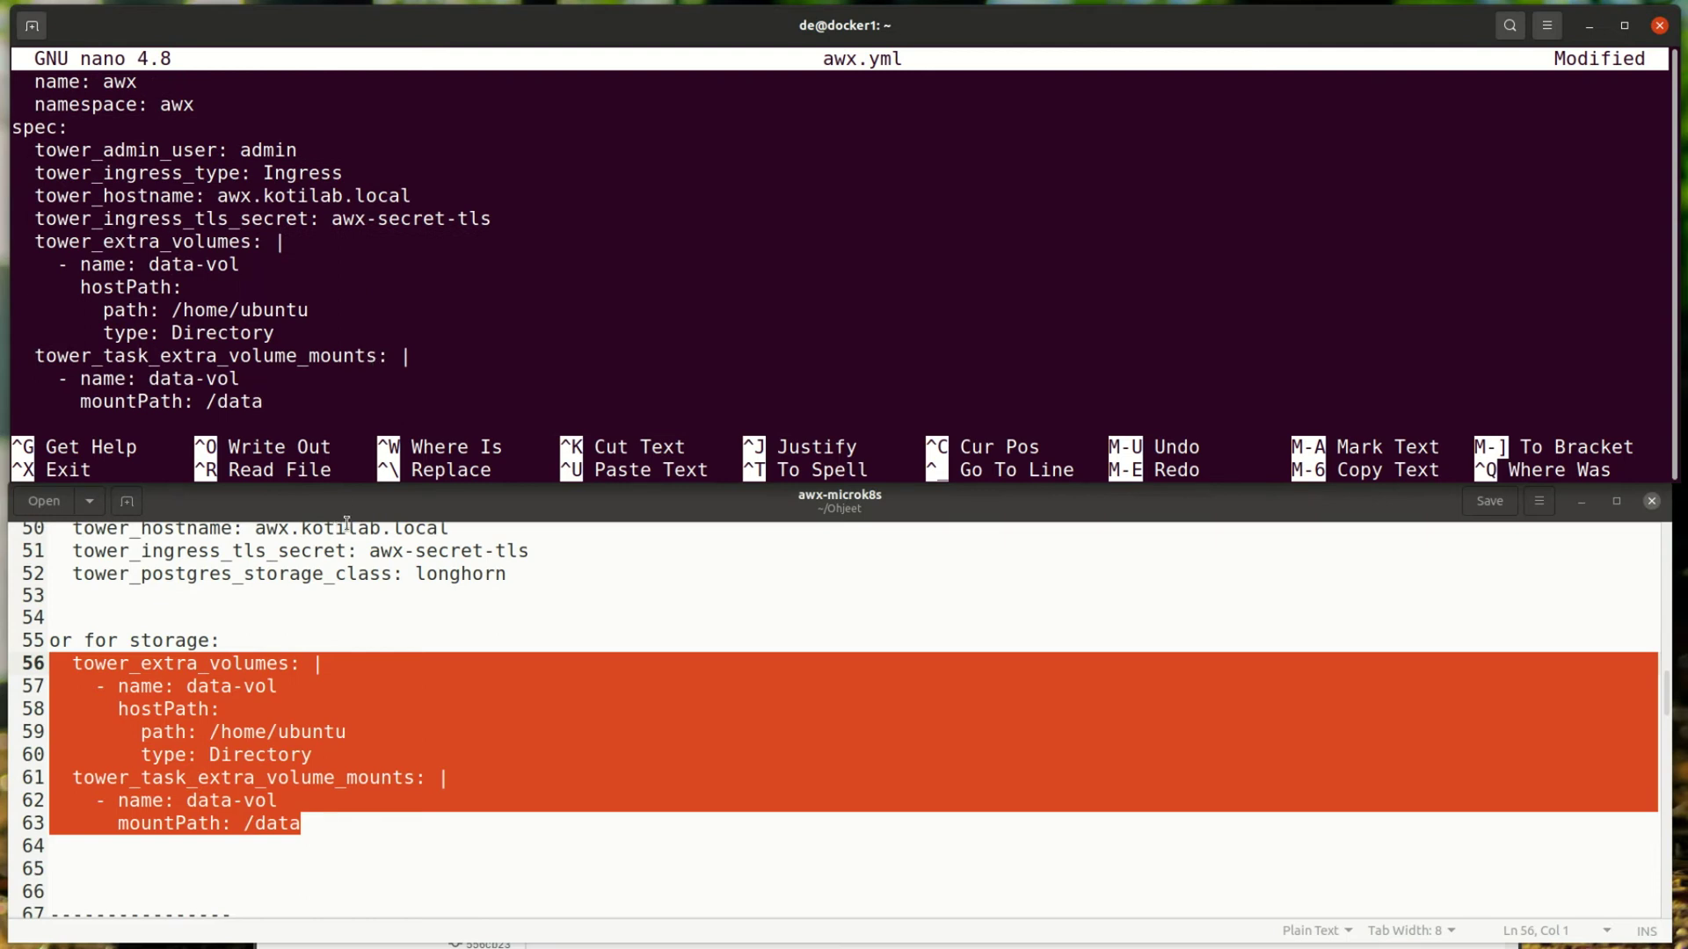
Step: Remove the local storage volume lines, restore the longhorn storage class line, and save awx.yml
{"action": "left_click_drag", "start_coordinate": [508, 575], "coordinate": [26, 564]}
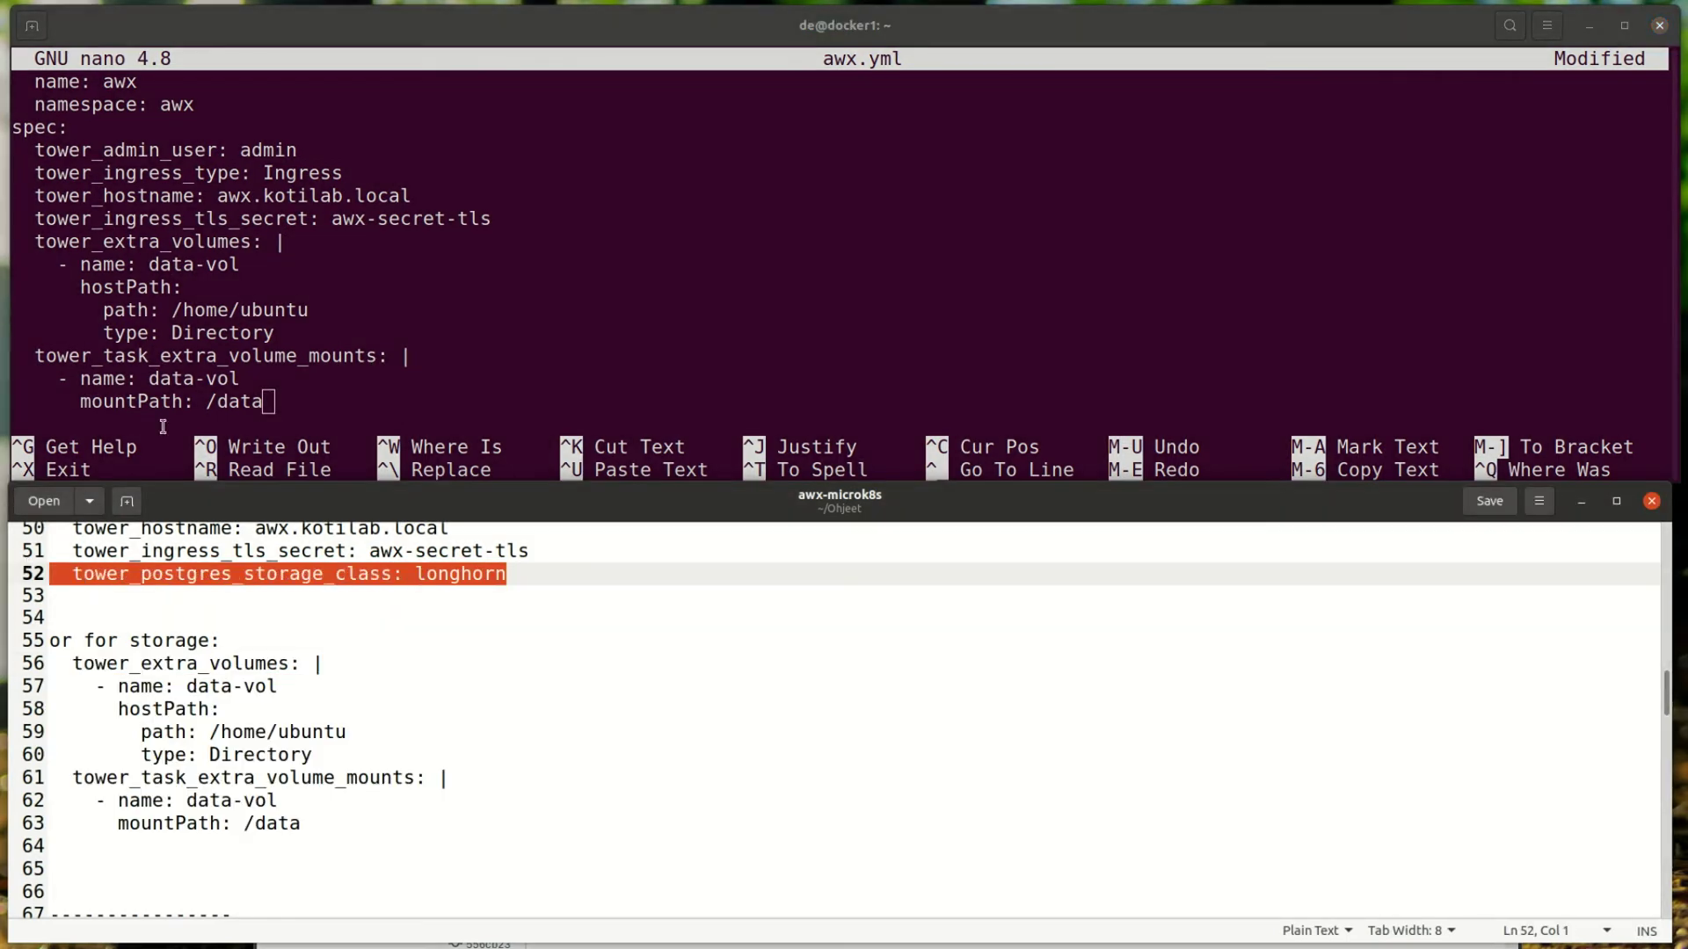
{"action": "left_click", "coordinate": [376, 310]}
{"action": "key", "text": "ctrl+k"}
{"action": "key", "text": "ctrl+k"}
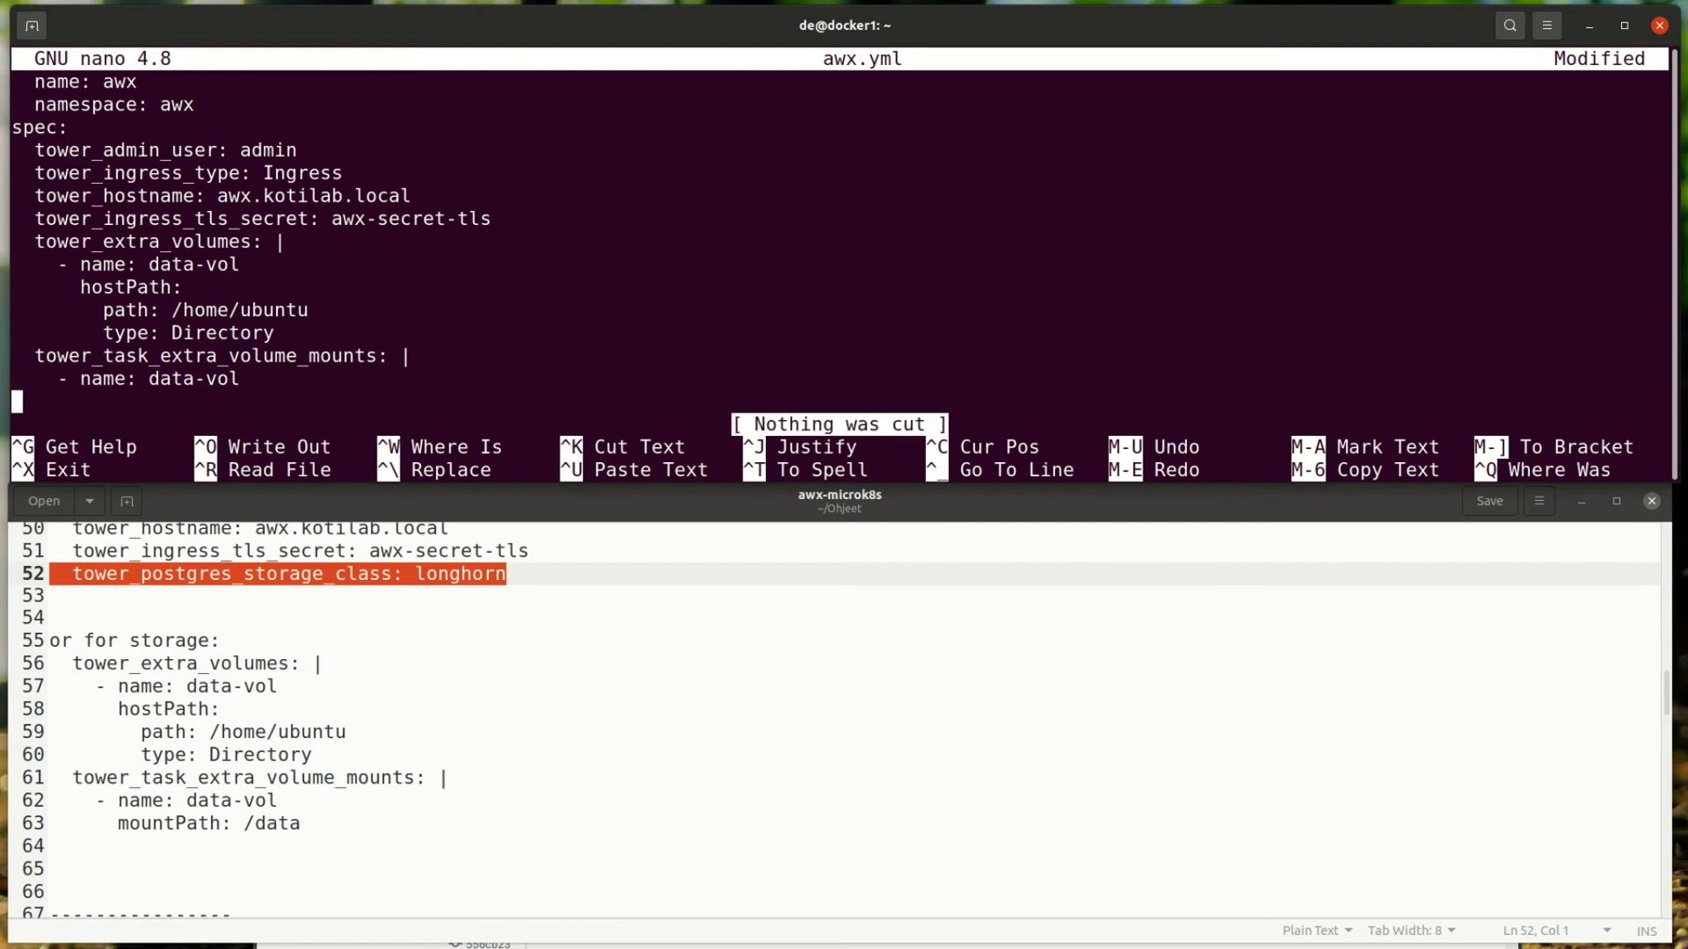
{"action": "key", "text": "Up"}
{"action": "key", "text": "Up"}
{"action": "key", "text": "Up"}
{"action": "key", "text": "Up"}
{"action": "key", "text": "Up"}
{"action": "key", "text": "Up"}
{"action": "key", "text": "Up"}
{"action": "key", "text": "ctrl+k"}
{"action": "key", "text": "ctrl+k"}
{"action": "key", "text": "ctrl+k"}
{"action": "key", "text": "ctrl+k"}
{"action": "key", "text": "ctrl+k"}
{"action": "key", "text": "ctrl+k"}
{"action": "key", "text": "ctrl+k"}
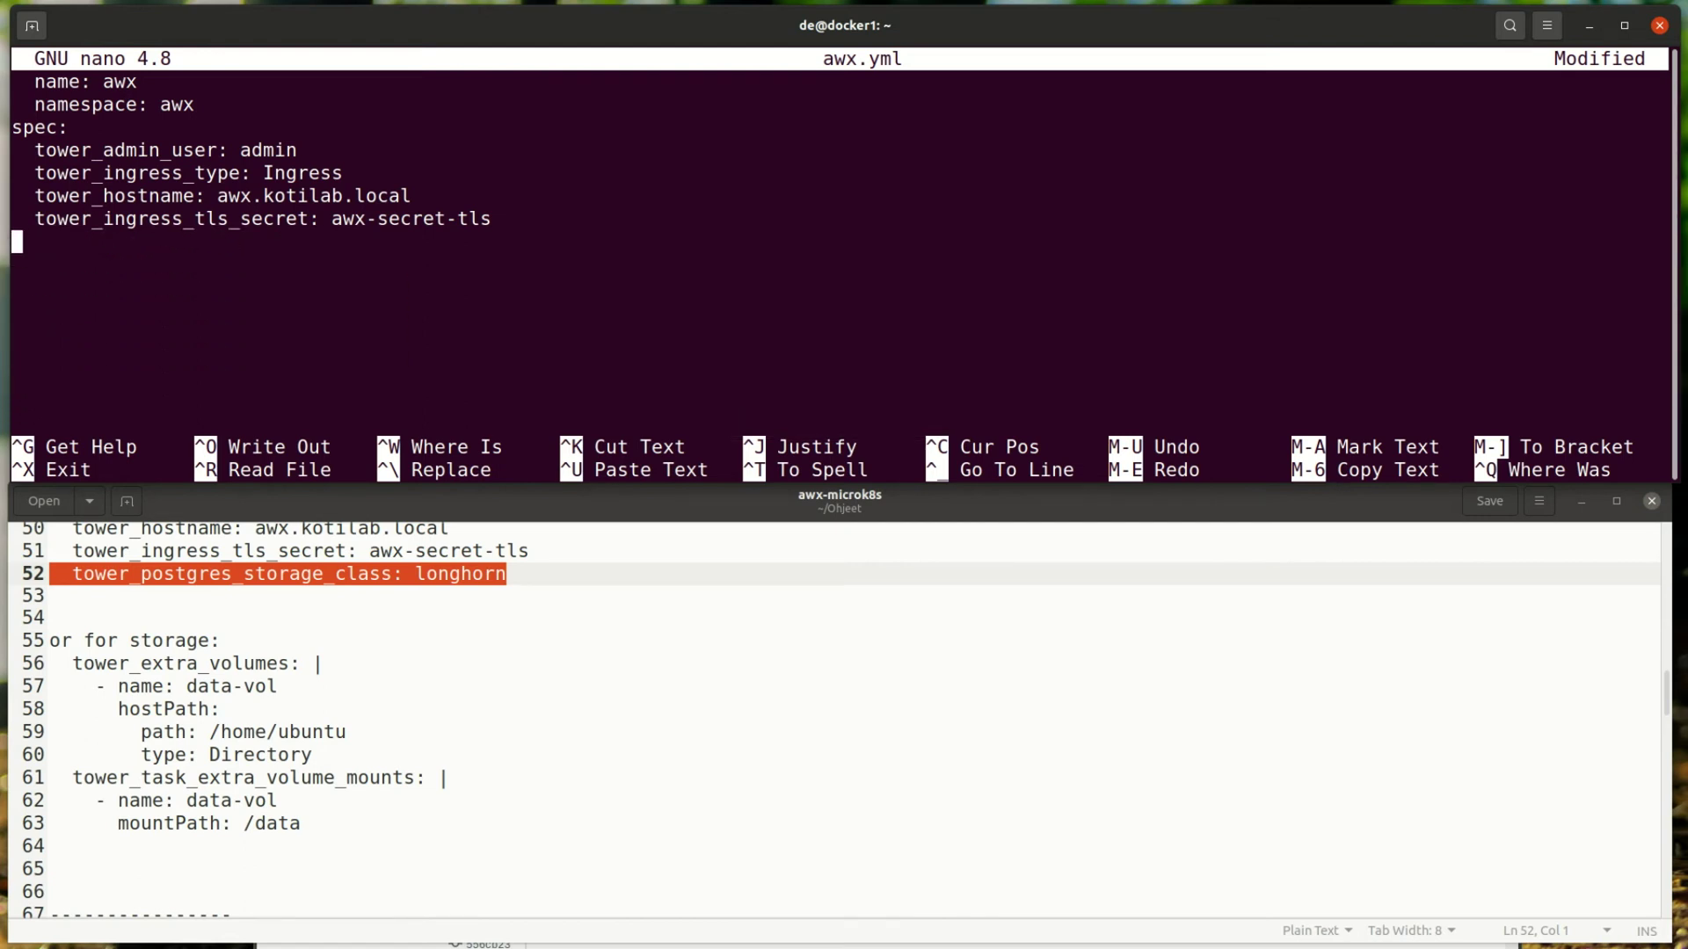
{"action": "key", "text": "ctrl+shift+v"}
{"action": "key", "text": "ctrl+x"}
{"action": "key", "text": "y"}
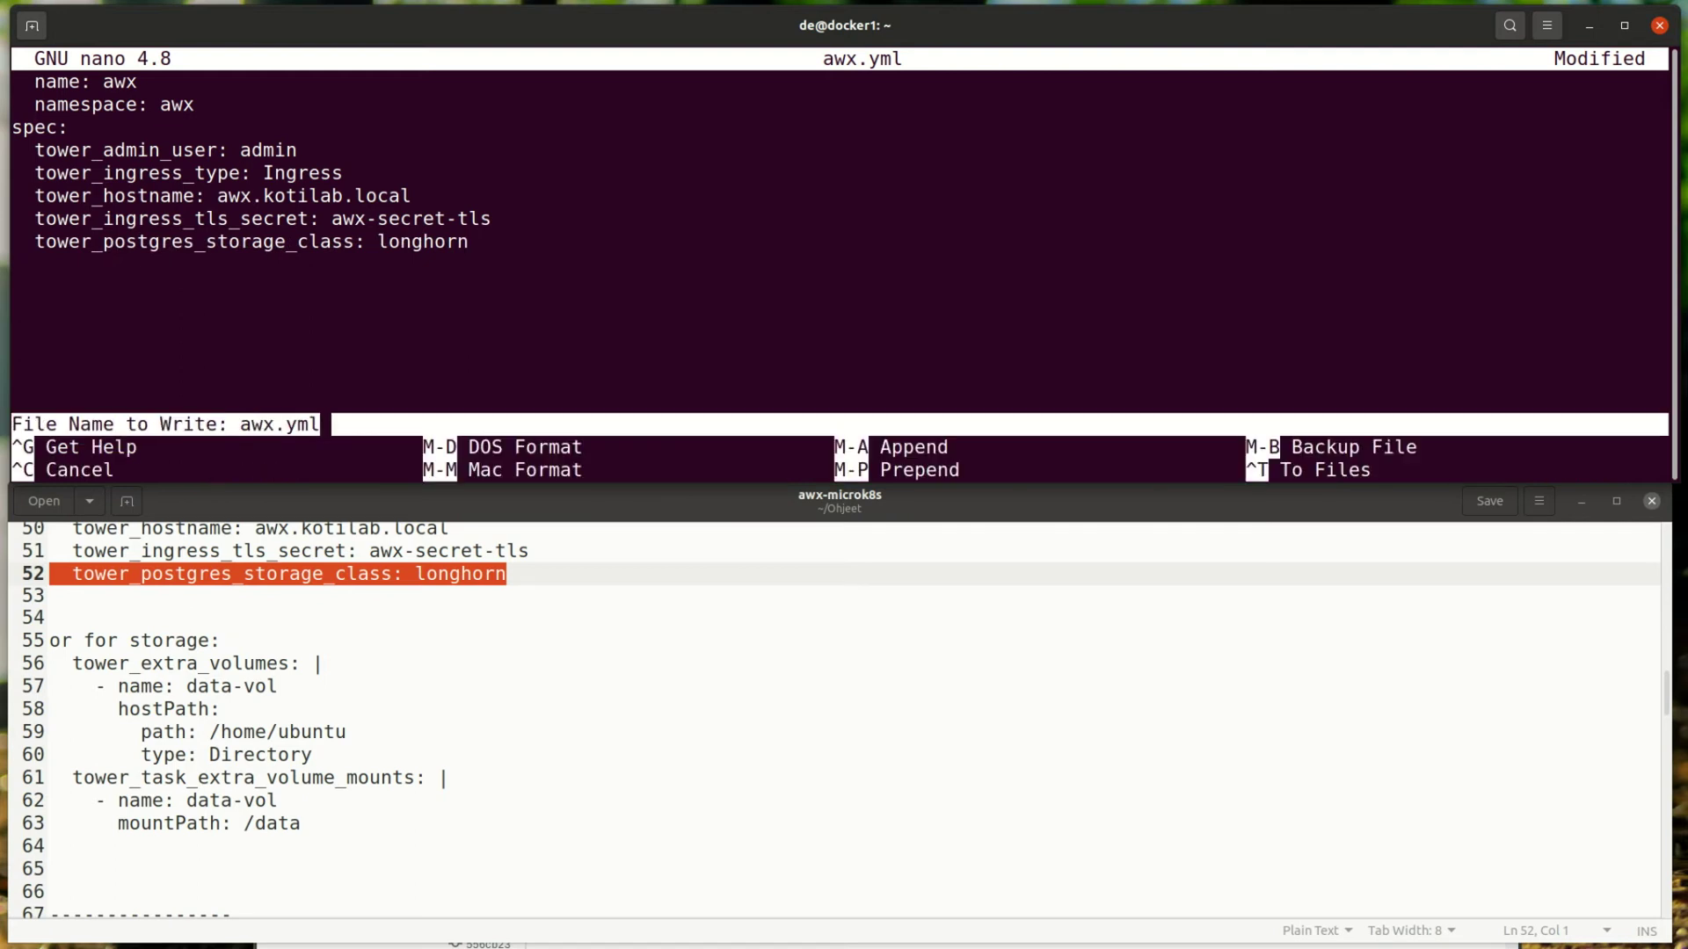
{"action": "key", "text": "Return"}
{"action": "scroll", "coordinate": [257, 653], "scroll_direction": "down", "scroll_amount": 3}
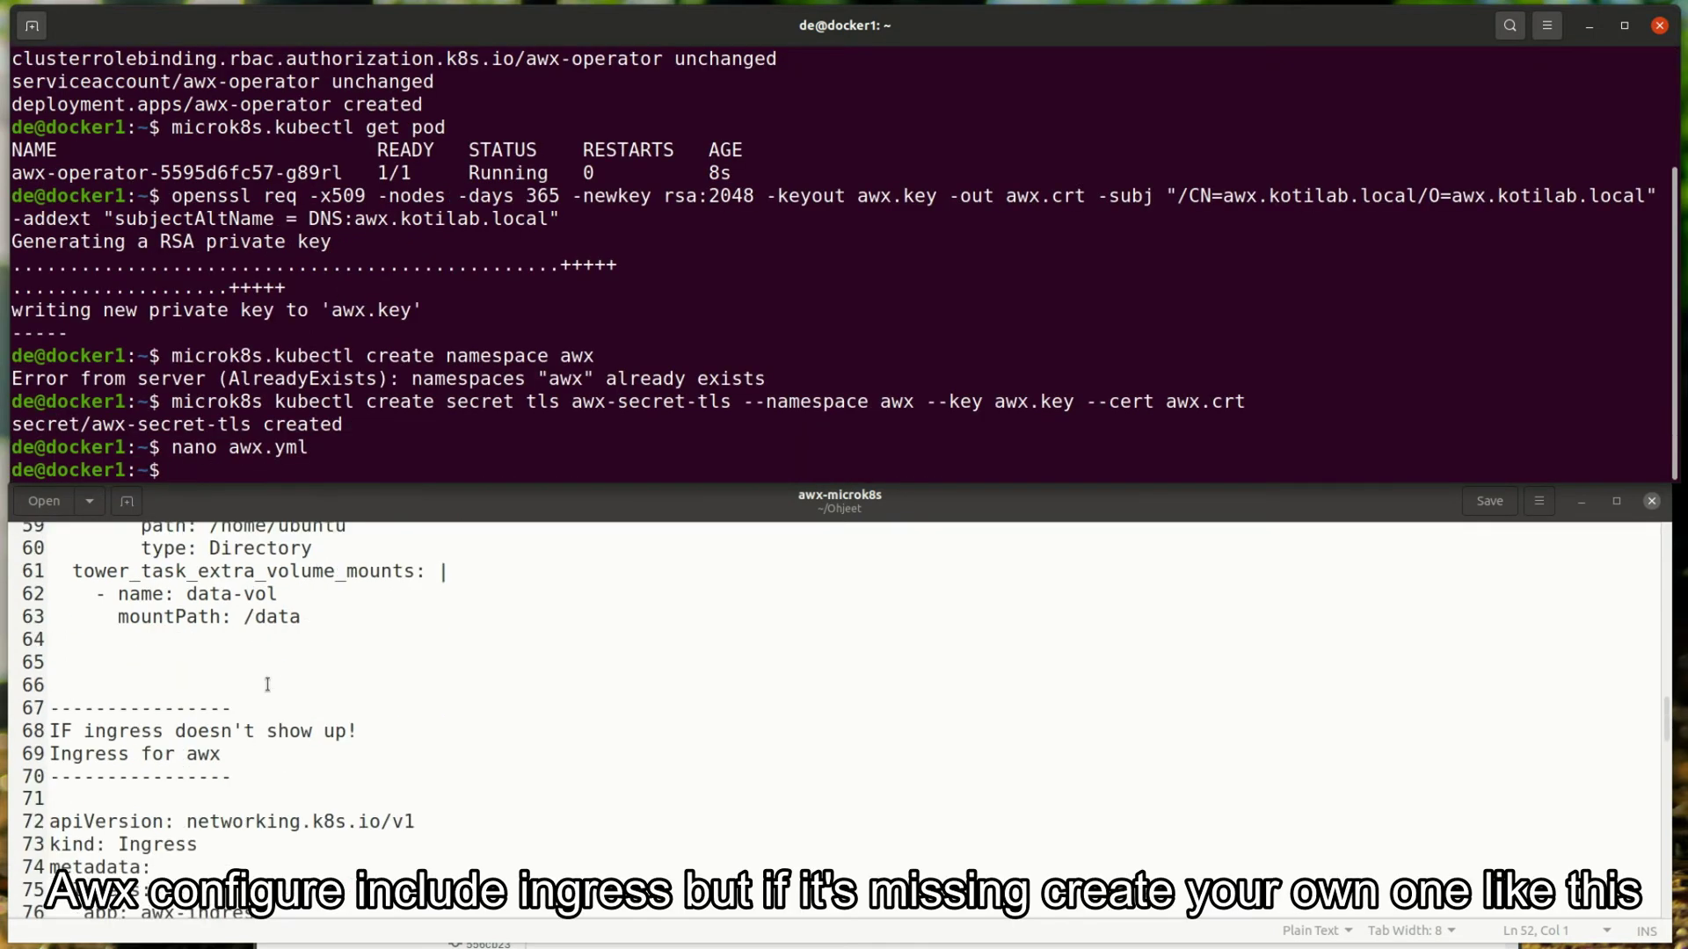
{"action": "left_click", "coordinate": [83, 731]}
{"action": "left_click_drag", "start_coordinate": [84, 731], "coordinate": [281, 748]}
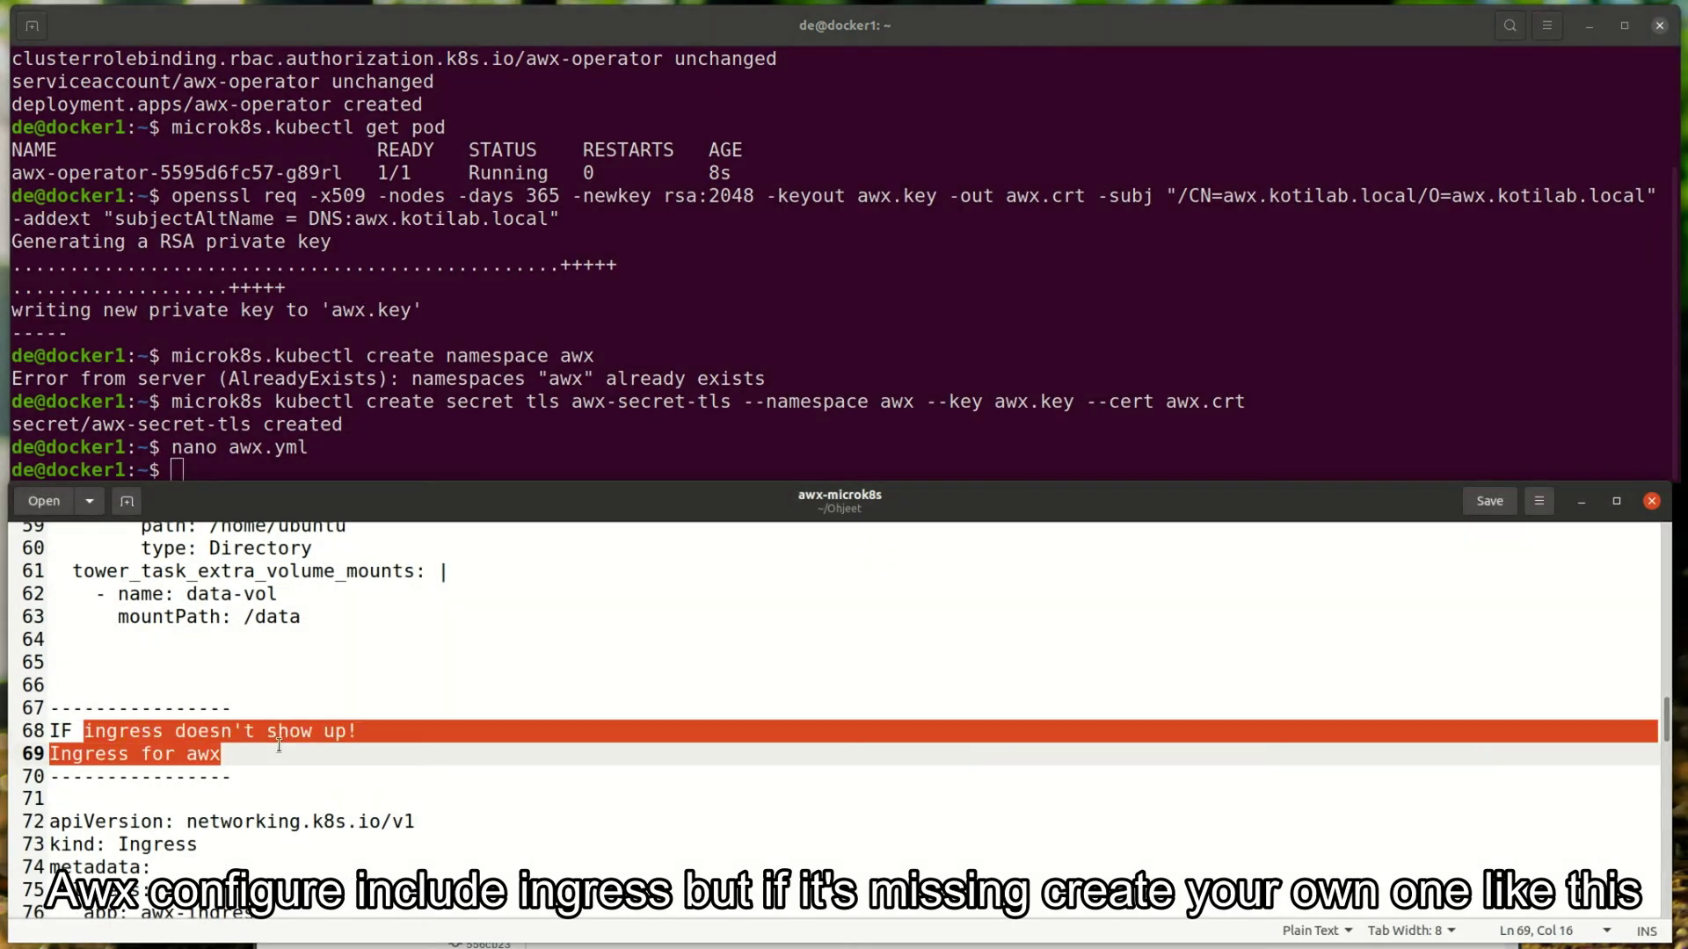
{"action": "left_click", "coordinate": [199, 753]}
{"action": "scroll", "coordinate": [199, 753], "scroll_direction": "down", "scroll_amount": 3}
{"action": "left_click_drag", "start_coordinate": [106, 690], "coordinate": [197, 800]}
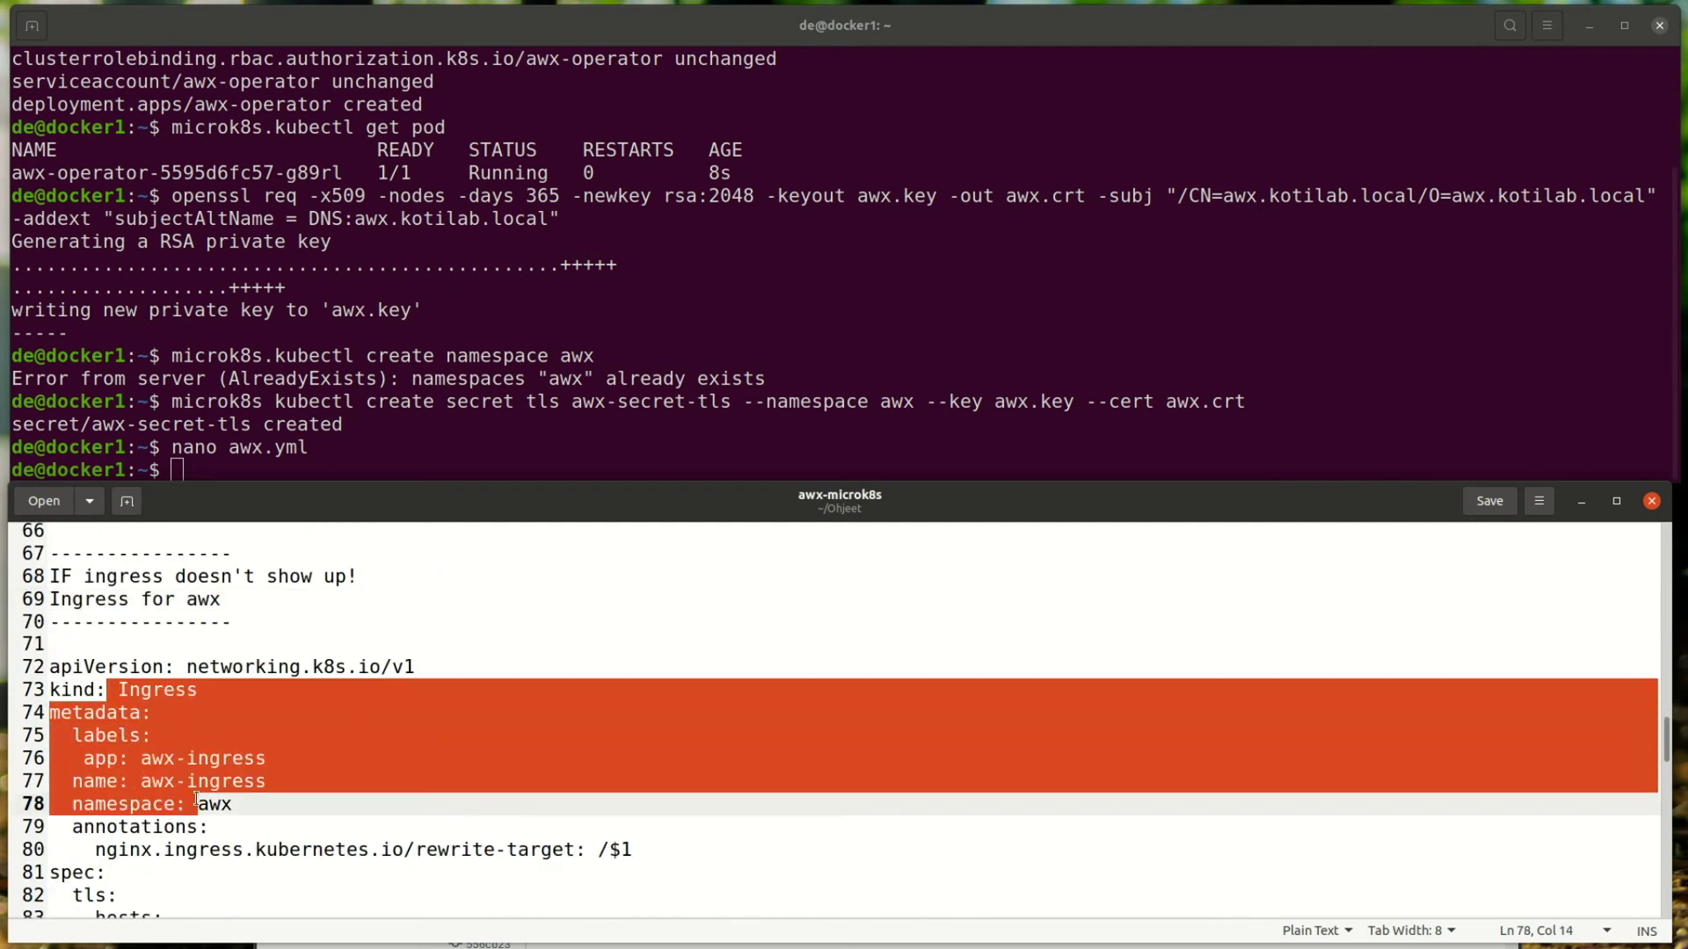
{"action": "left_click", "coordinate": [189, 759]}
{"action": "scroll", "coordinate": [194, 801], "scroll_direction": "down", "scroll_amount": 1}
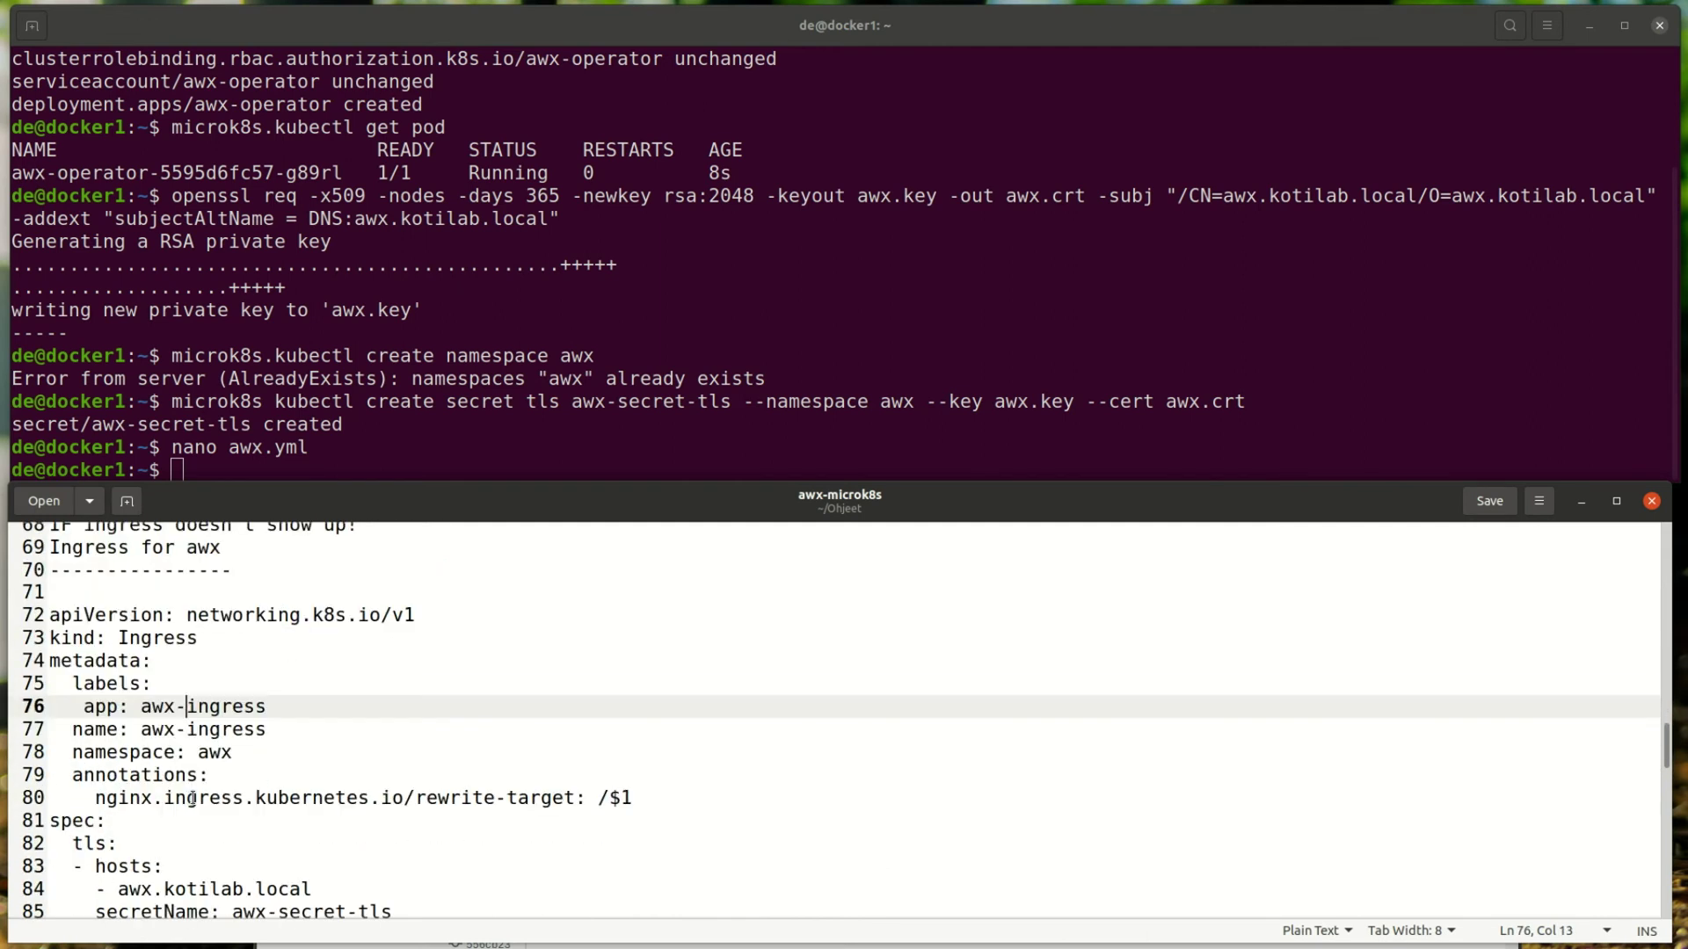
{"action": "scroll", "coordinate": [215, 795], "scroll_direction": "down", "scroll_amount": 2}
{"action": "scroll", "coordinate": [218, 748], "scroll_direction": "down", "scroll_amount": 1}
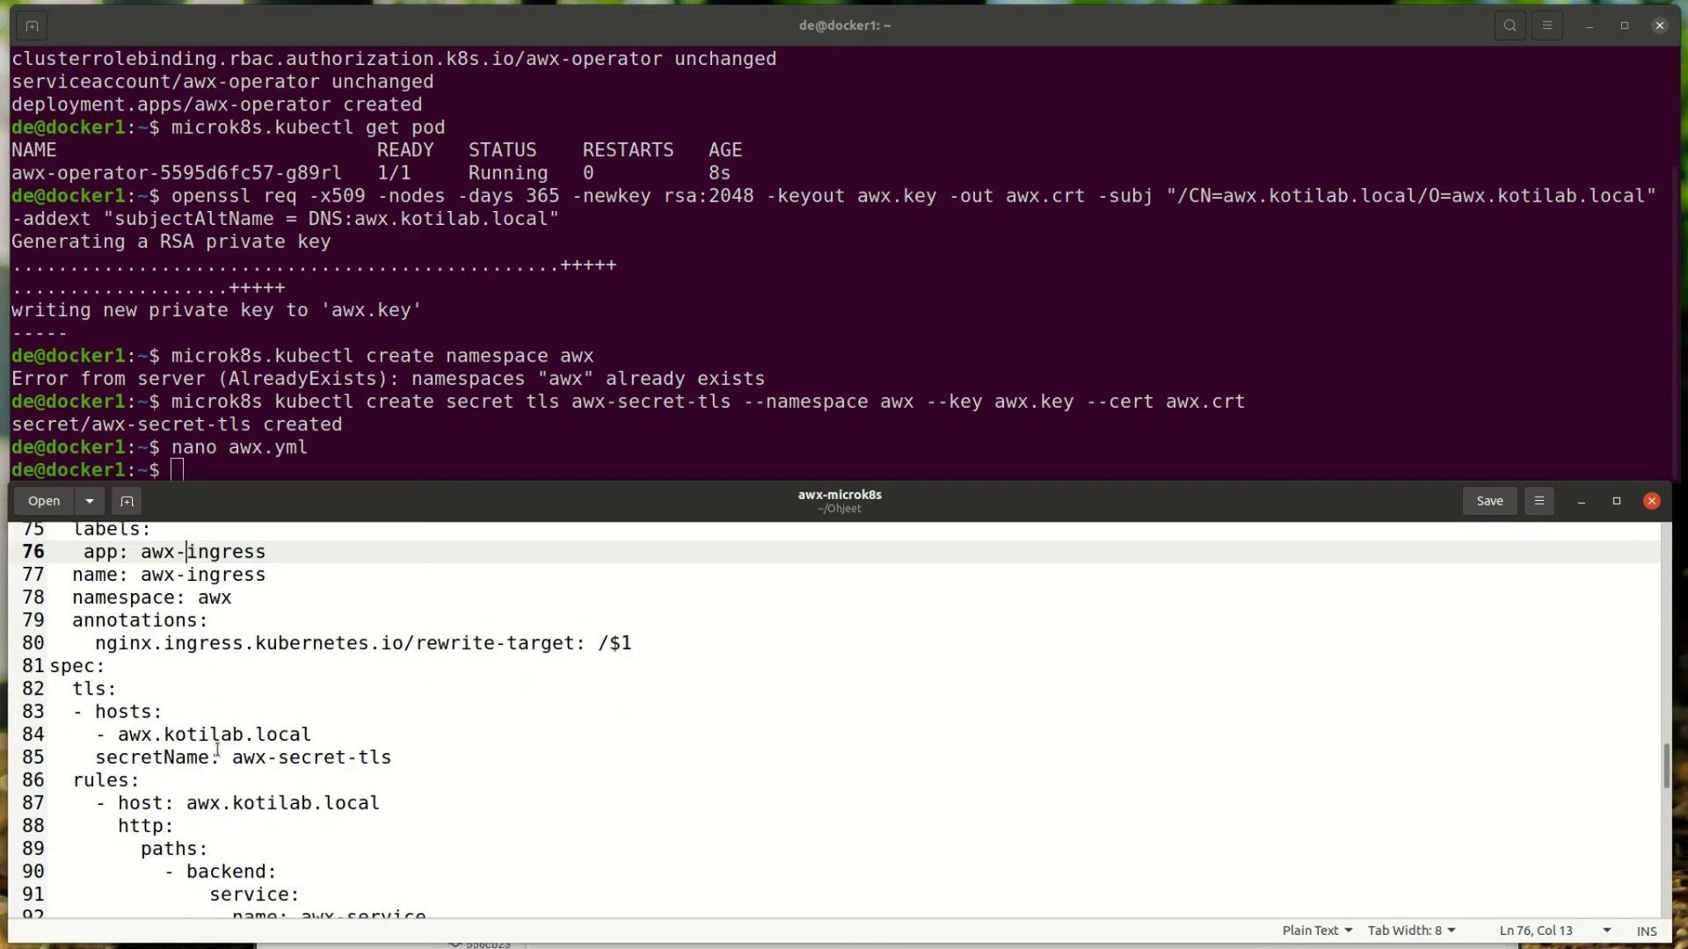
{"action": "left_click_drag", "start_coordinate": [140, 739], "coordinate": [245, 736]}
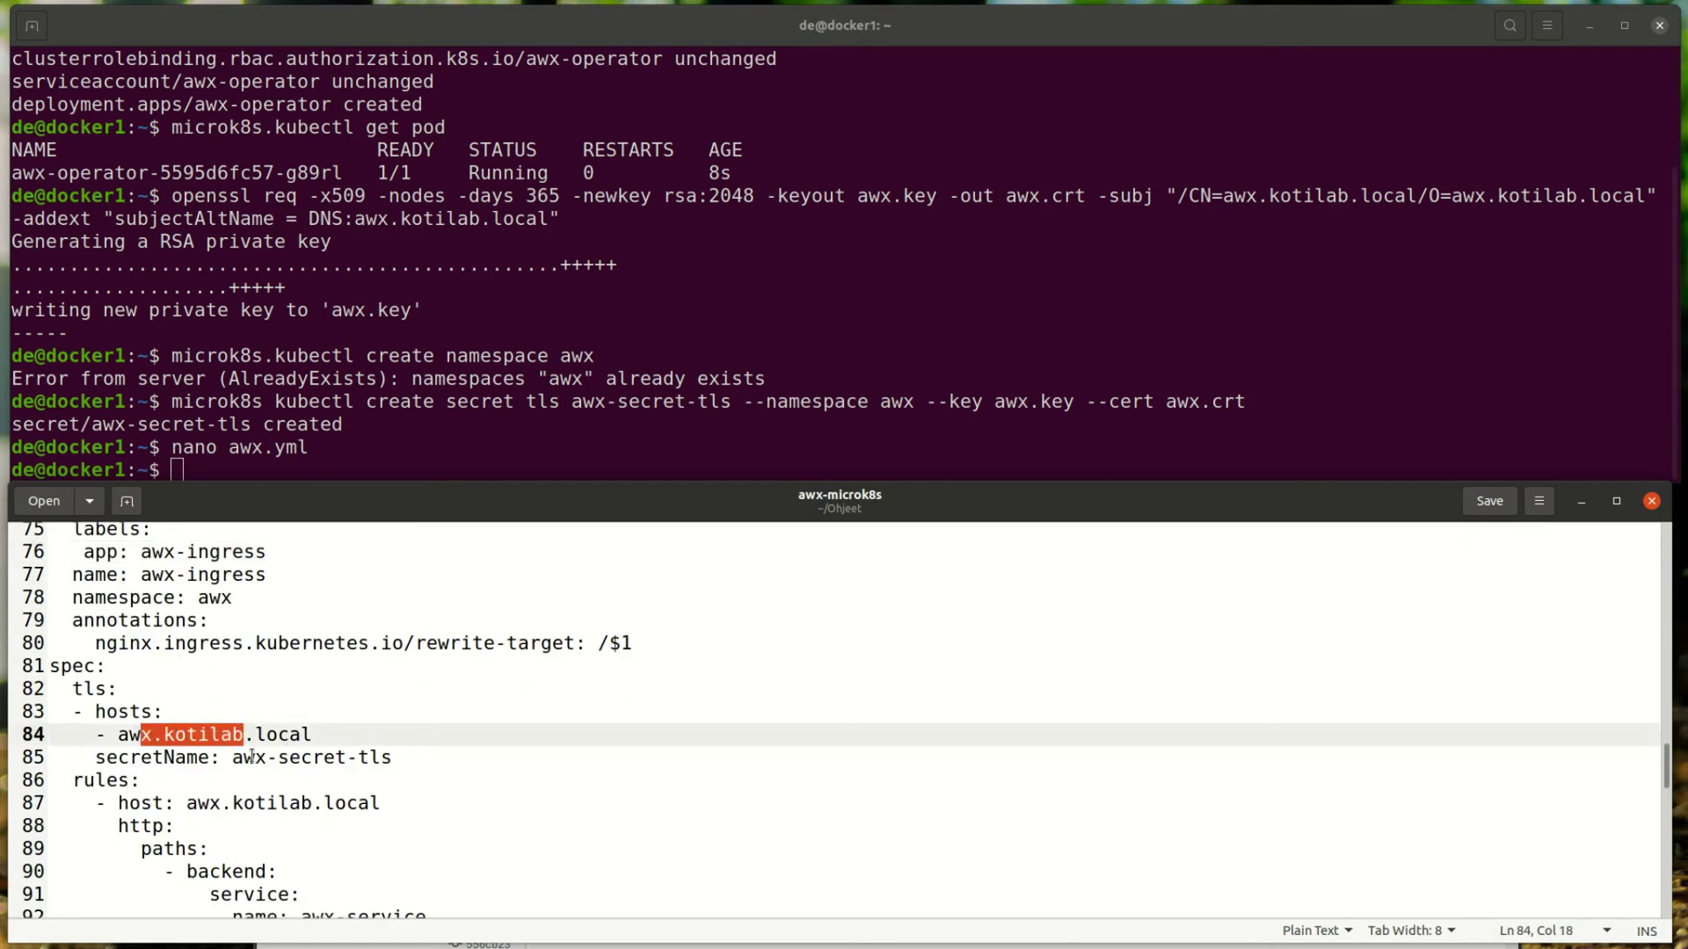
{"action": "double_click", "coordinate": [312, 757]}
{"action": "scroll", "coordinate": [277, 755], "scroll_direction": "down", "scroll_amount": 1}
{"action": "left_click_drag", "start_coordinate": [220, 752], "coordinate": [326, 752]}
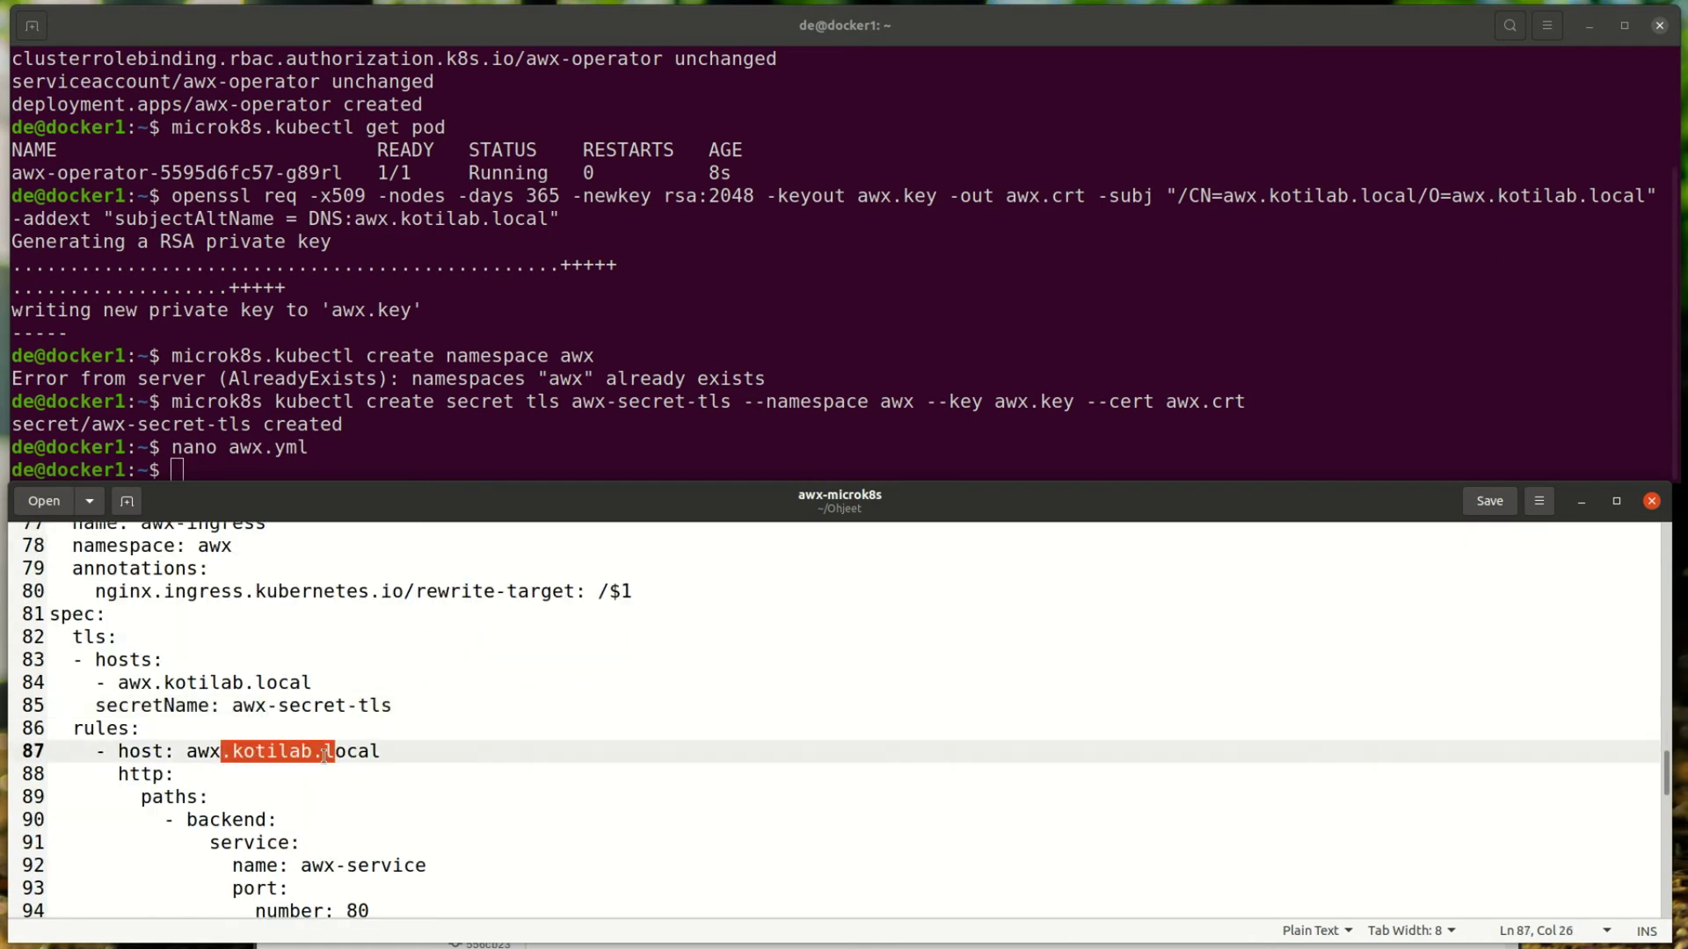
{"action": "left_click_drag", "start_coordinate": [319, 865], "coordinate": [424, 865]}
{"action": "scroll", "coordinate": [336, 828], "scroll_direction": "down", "scroll_amount": 3}
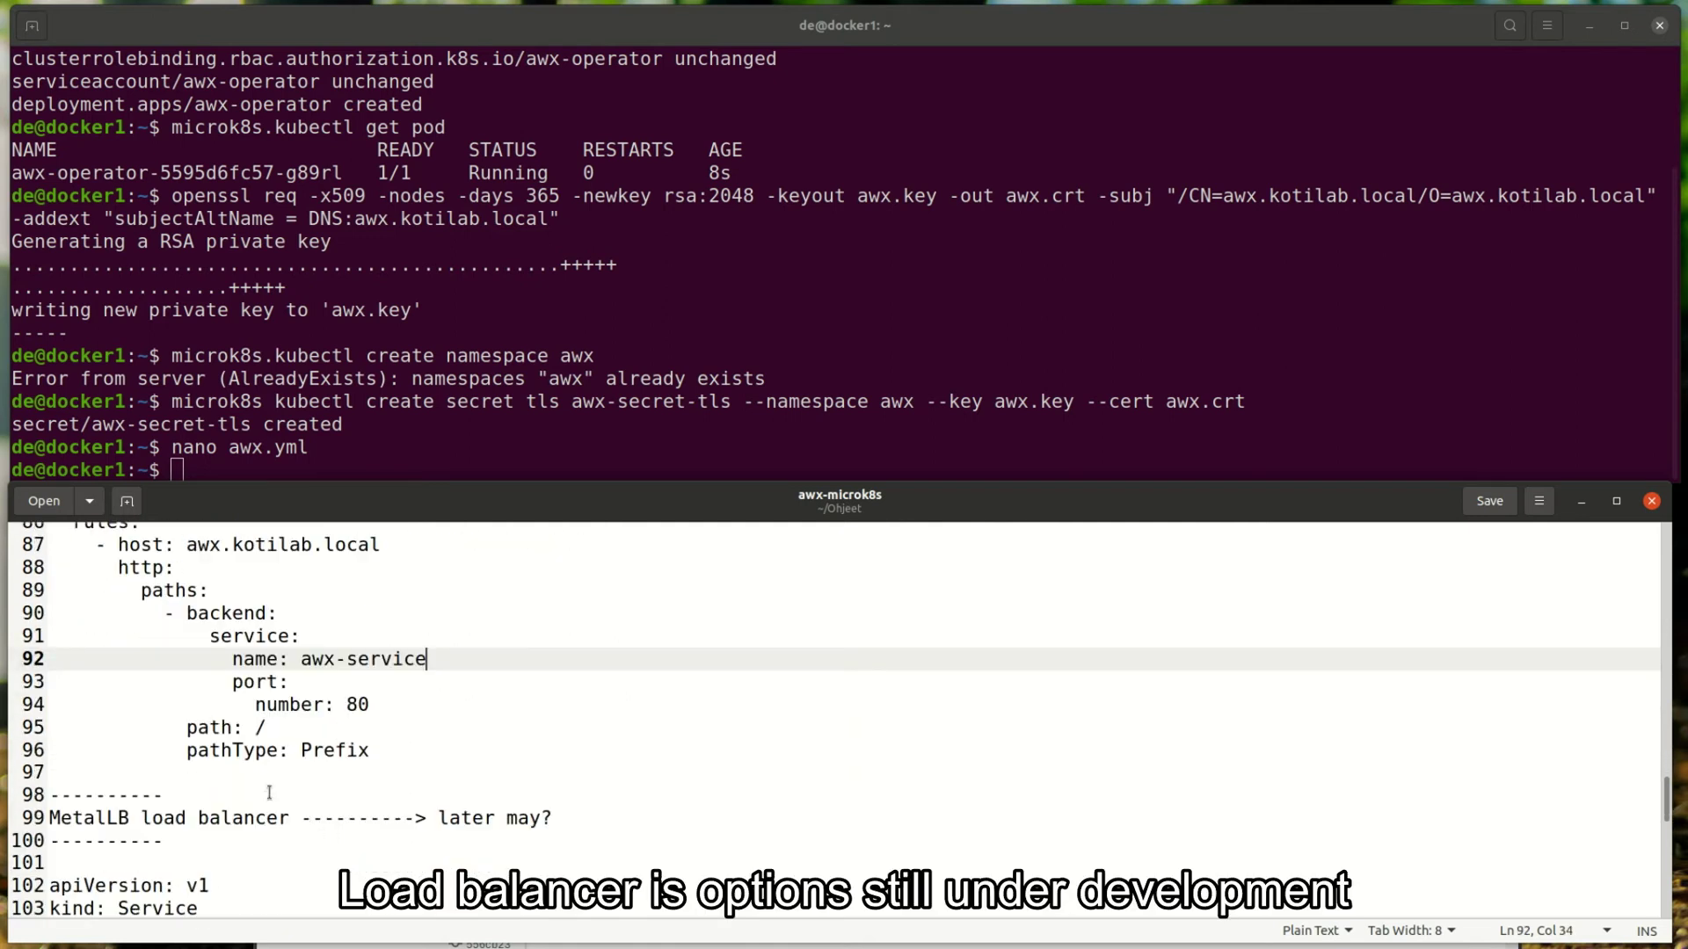
{"action": "scroll", "coordinate": [270, 793], "scroll_direction": "down", "scroll_amount": 2}
{"action": "left_click_drag", "start_coordinate": [436, 656], "coordinate": [53, 640]}
{"action": "left_click", "coordinate": [277, 709]}
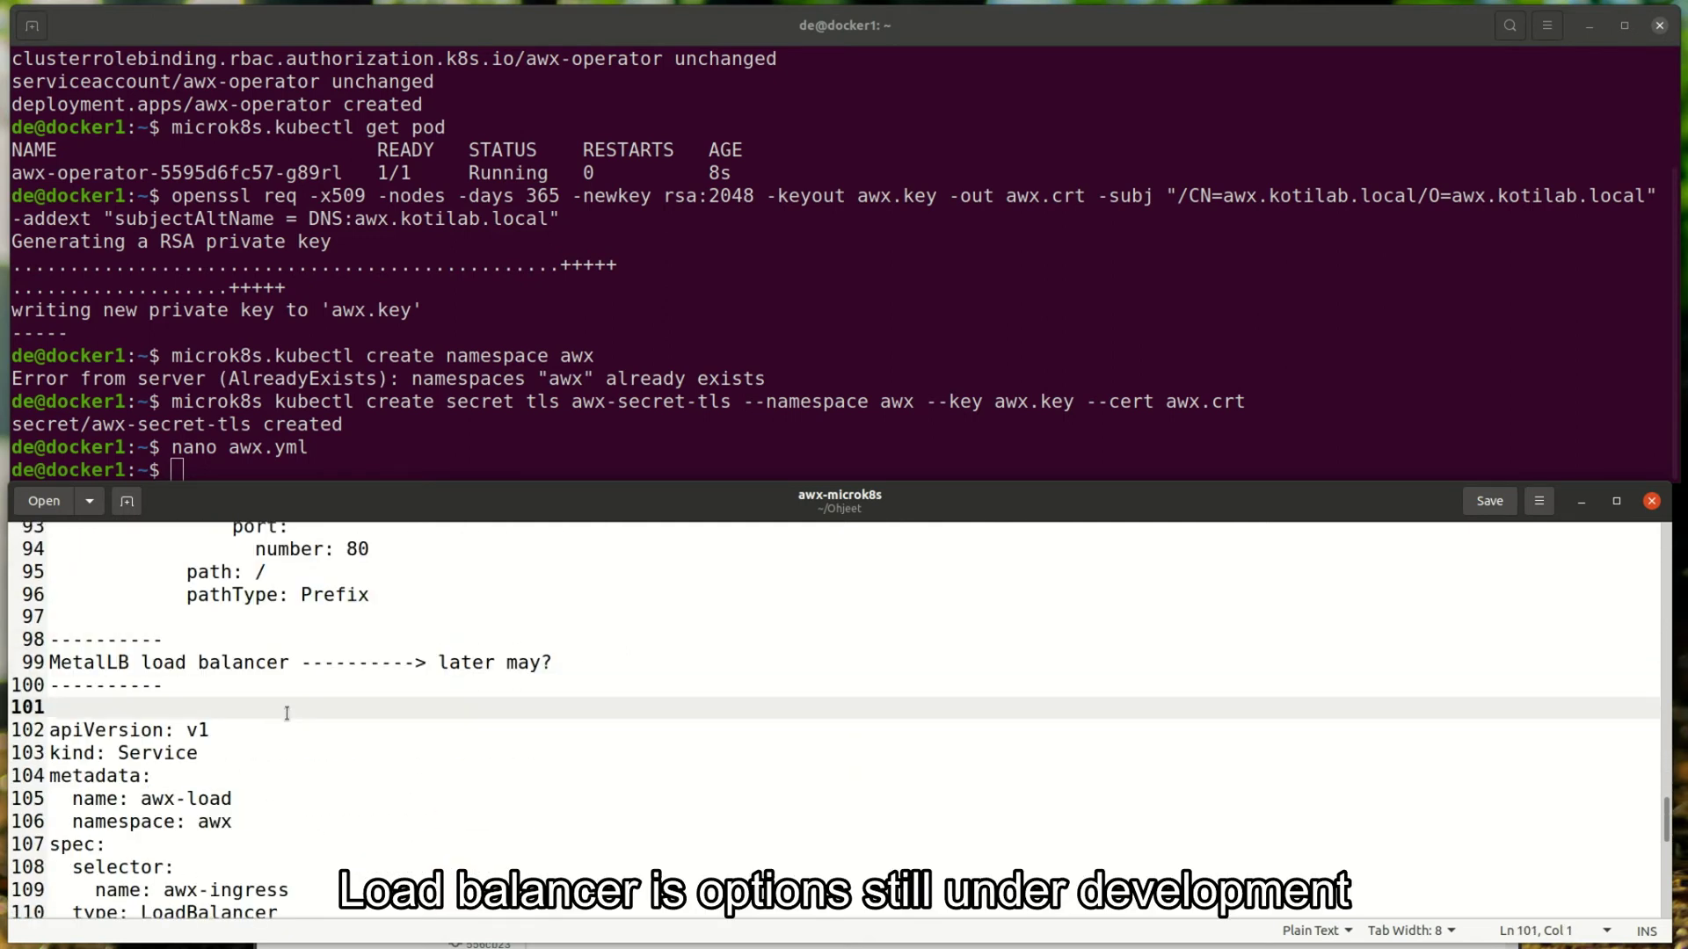
{"action": "scroll", "coordinate": [197, 712], "scroll_direction": "down", "scroll_amount": 5}
{"action": "scroll", "coordinate": [148, 694], "scroll_direction": "down", "scroll_amount": 4}
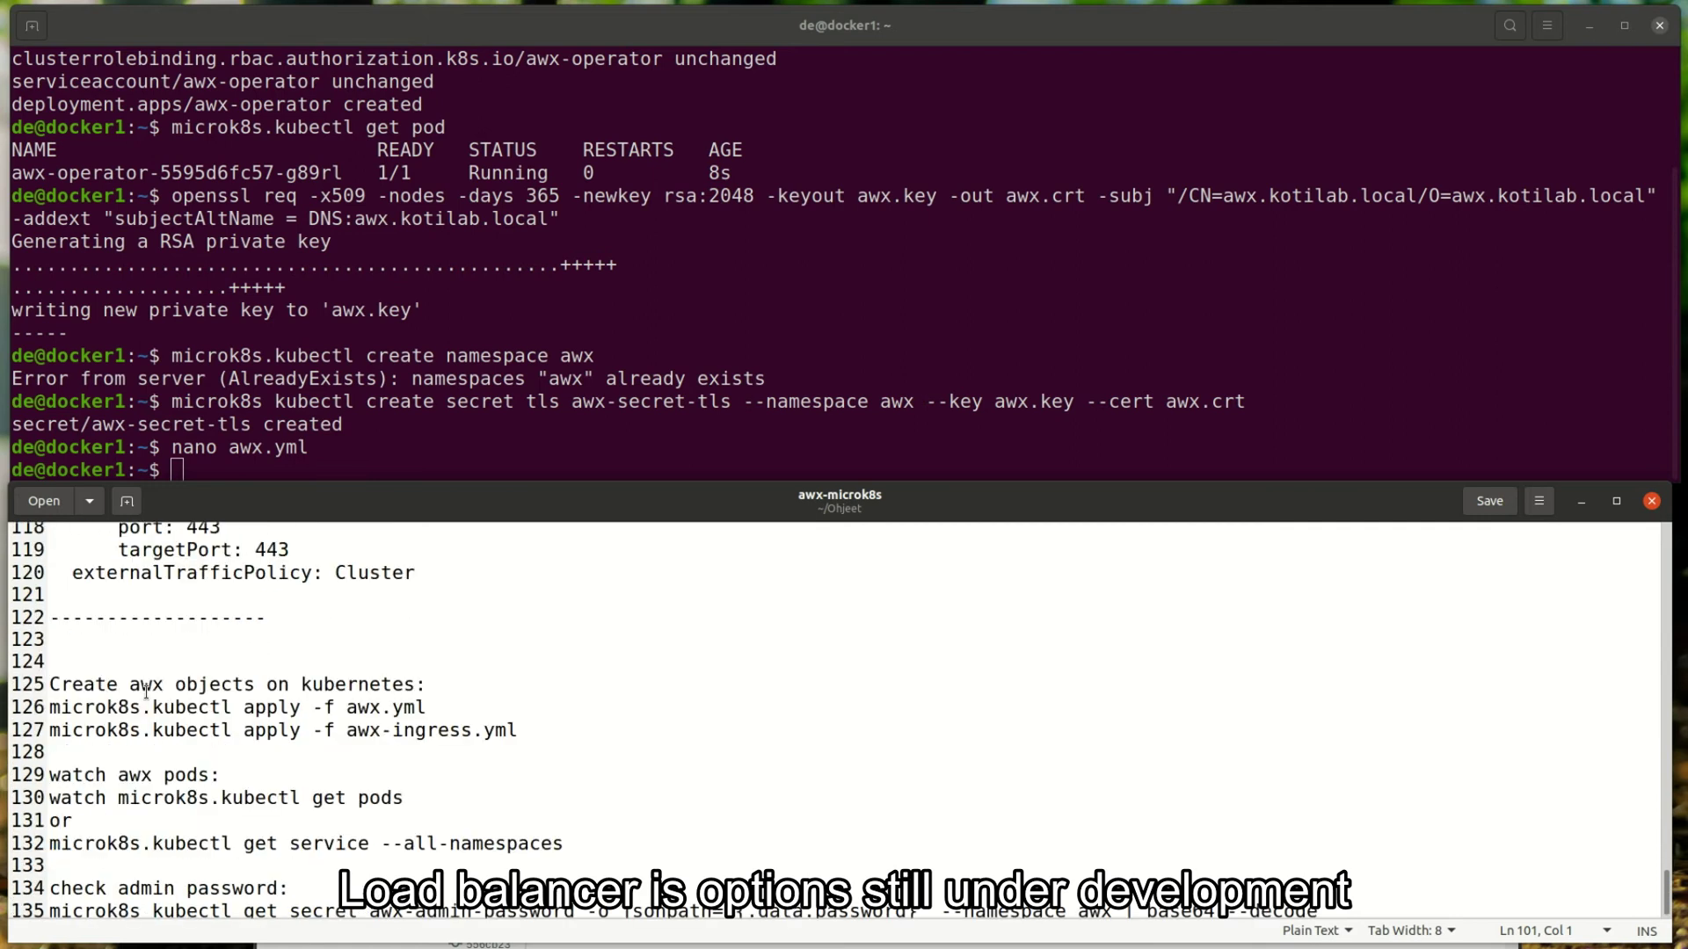
Step: Apply awx.yml with microk8s.kubectl to create the AWX instance
{"action": "triple_click", "coordinate": [257, 710]}
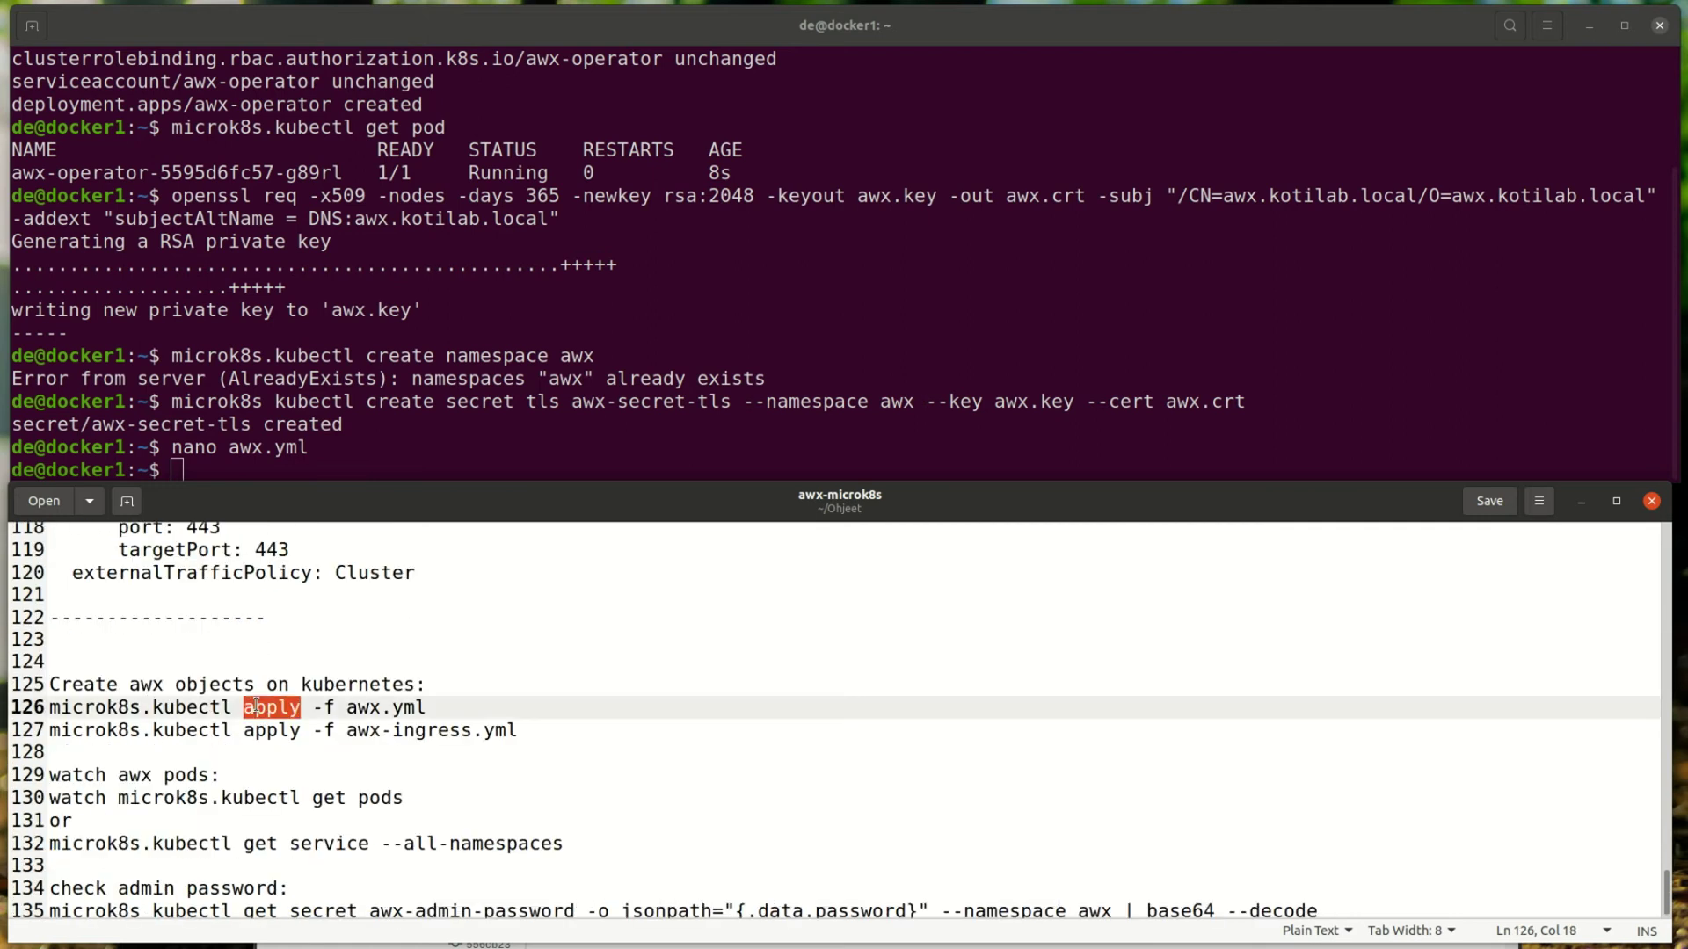
{"action": "middle_click", "coordinate": [356, 412]}
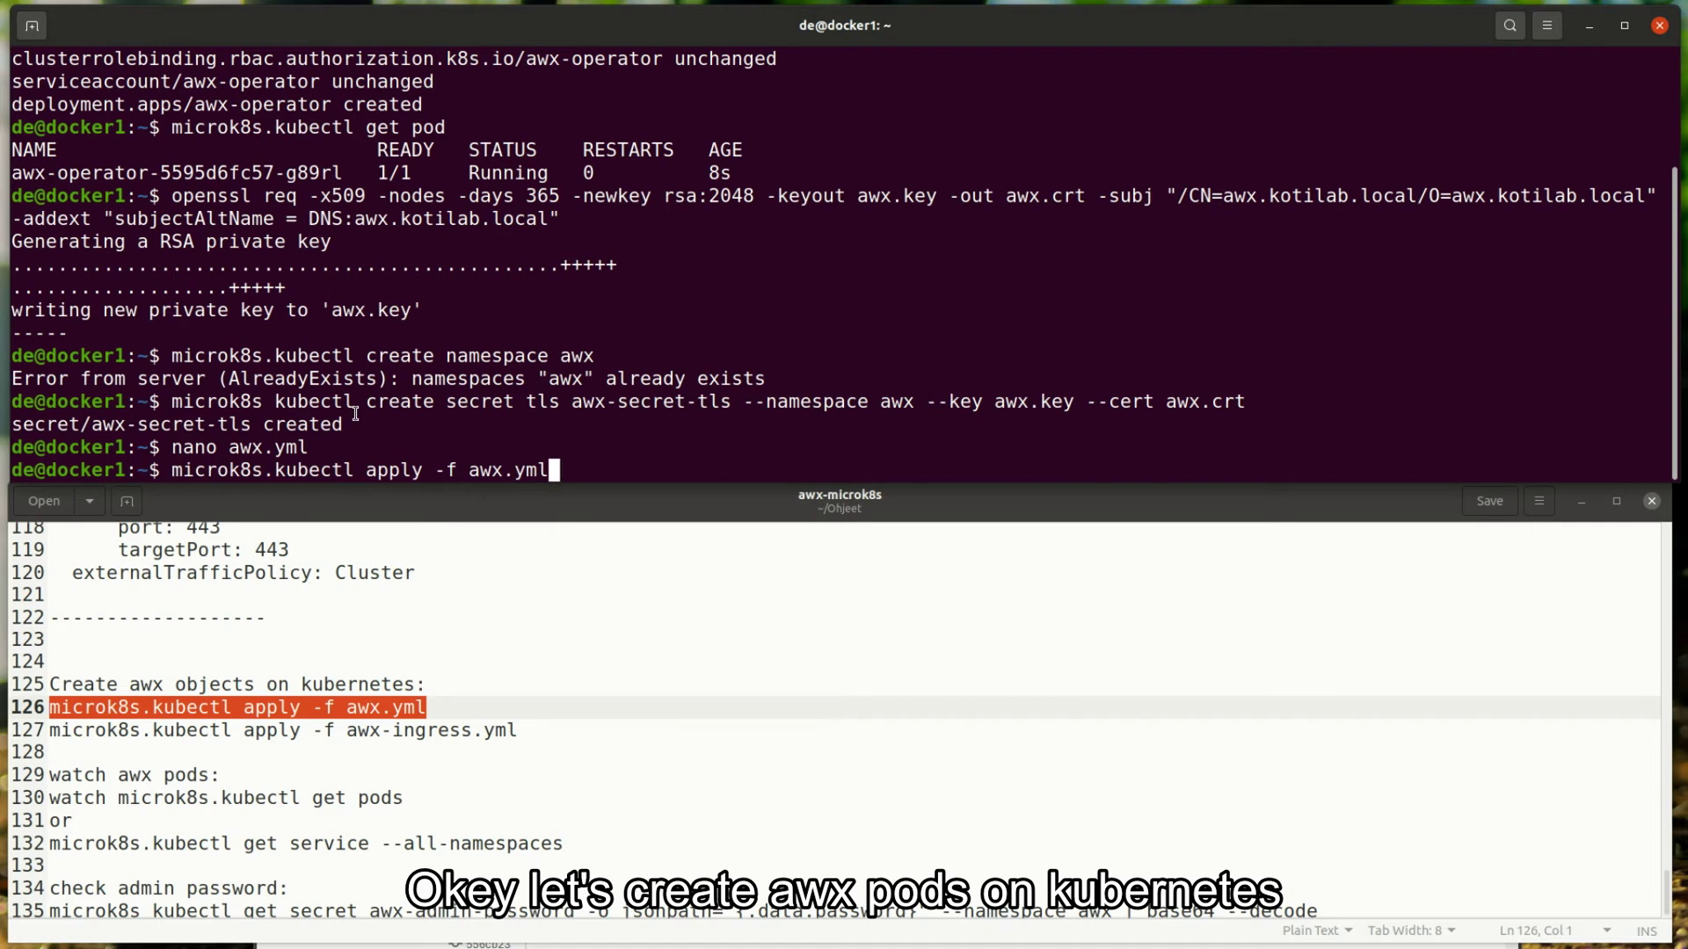
{"action": "key", "text": "Return"}
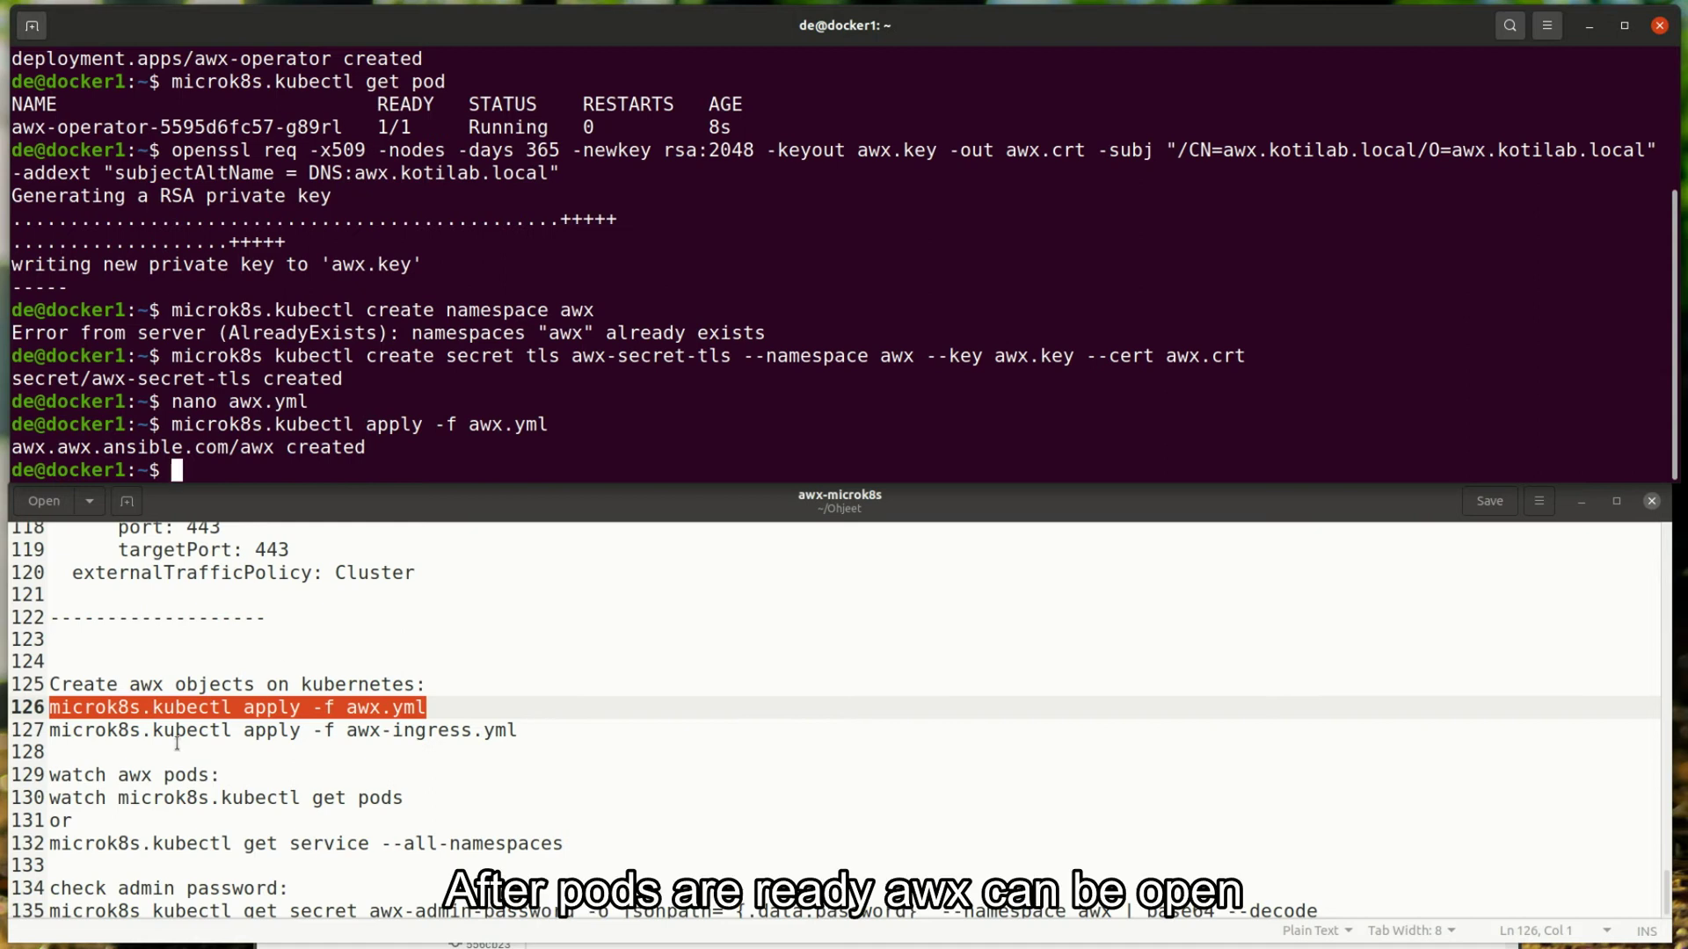
Step: Run microk8s.kubectl get service --all-namespaces to list every service
{"action": "left_click", "coordinate": [113, 775]}
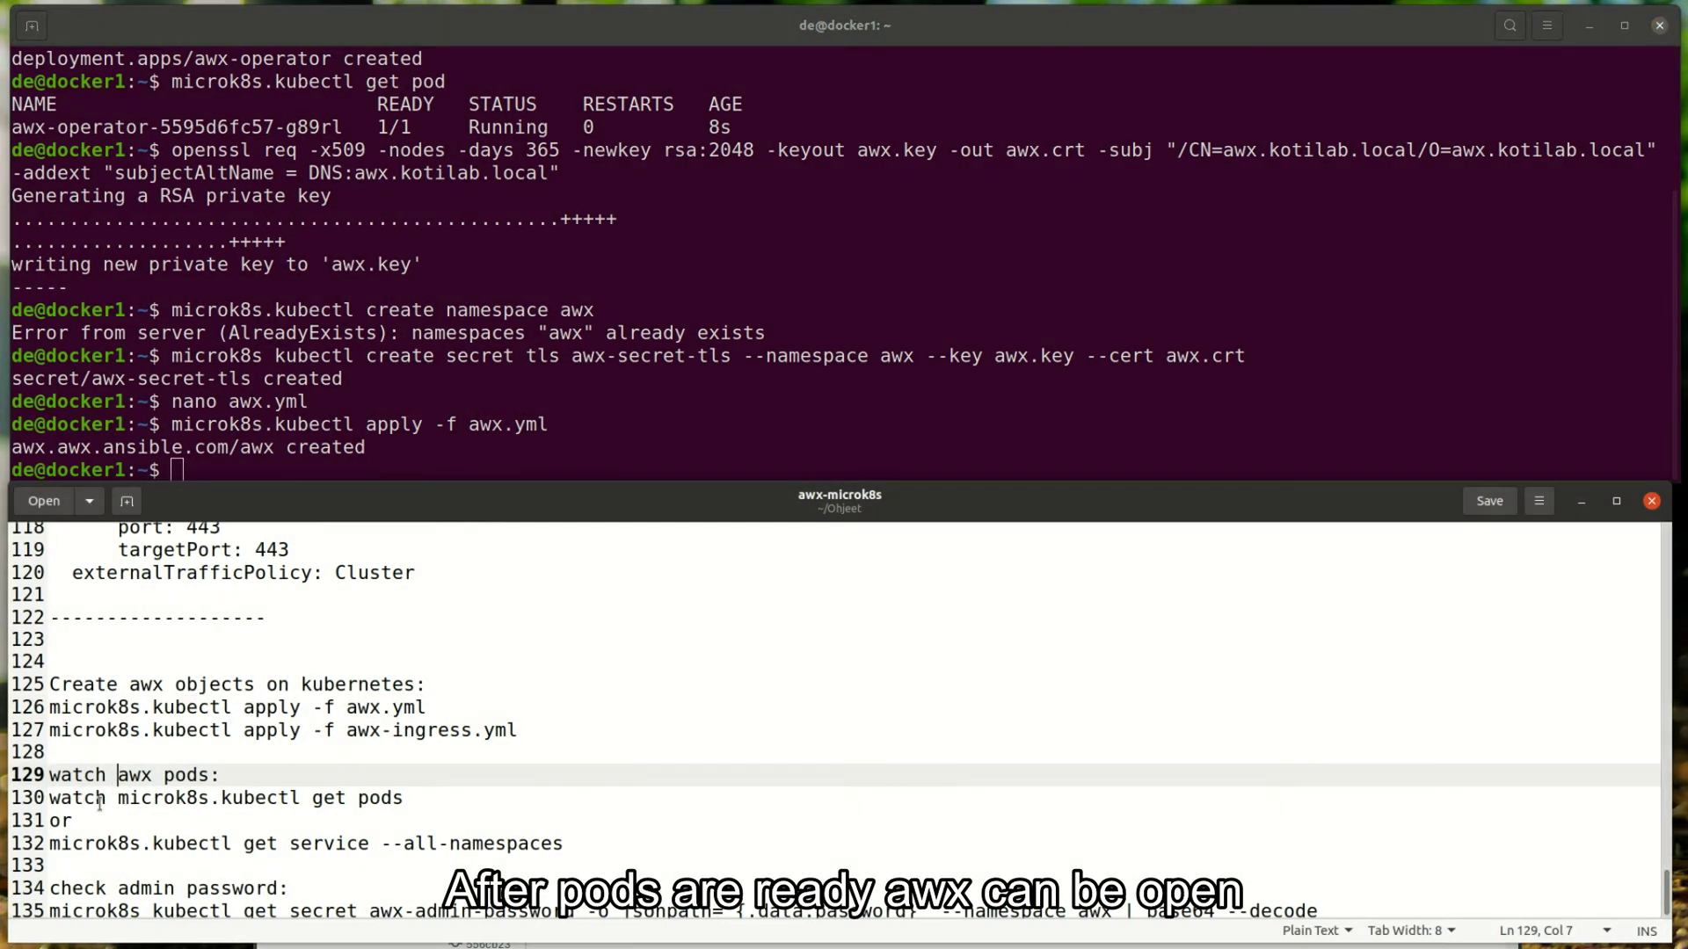
{"action": "triple_click", "coordinate": [112, 844]}
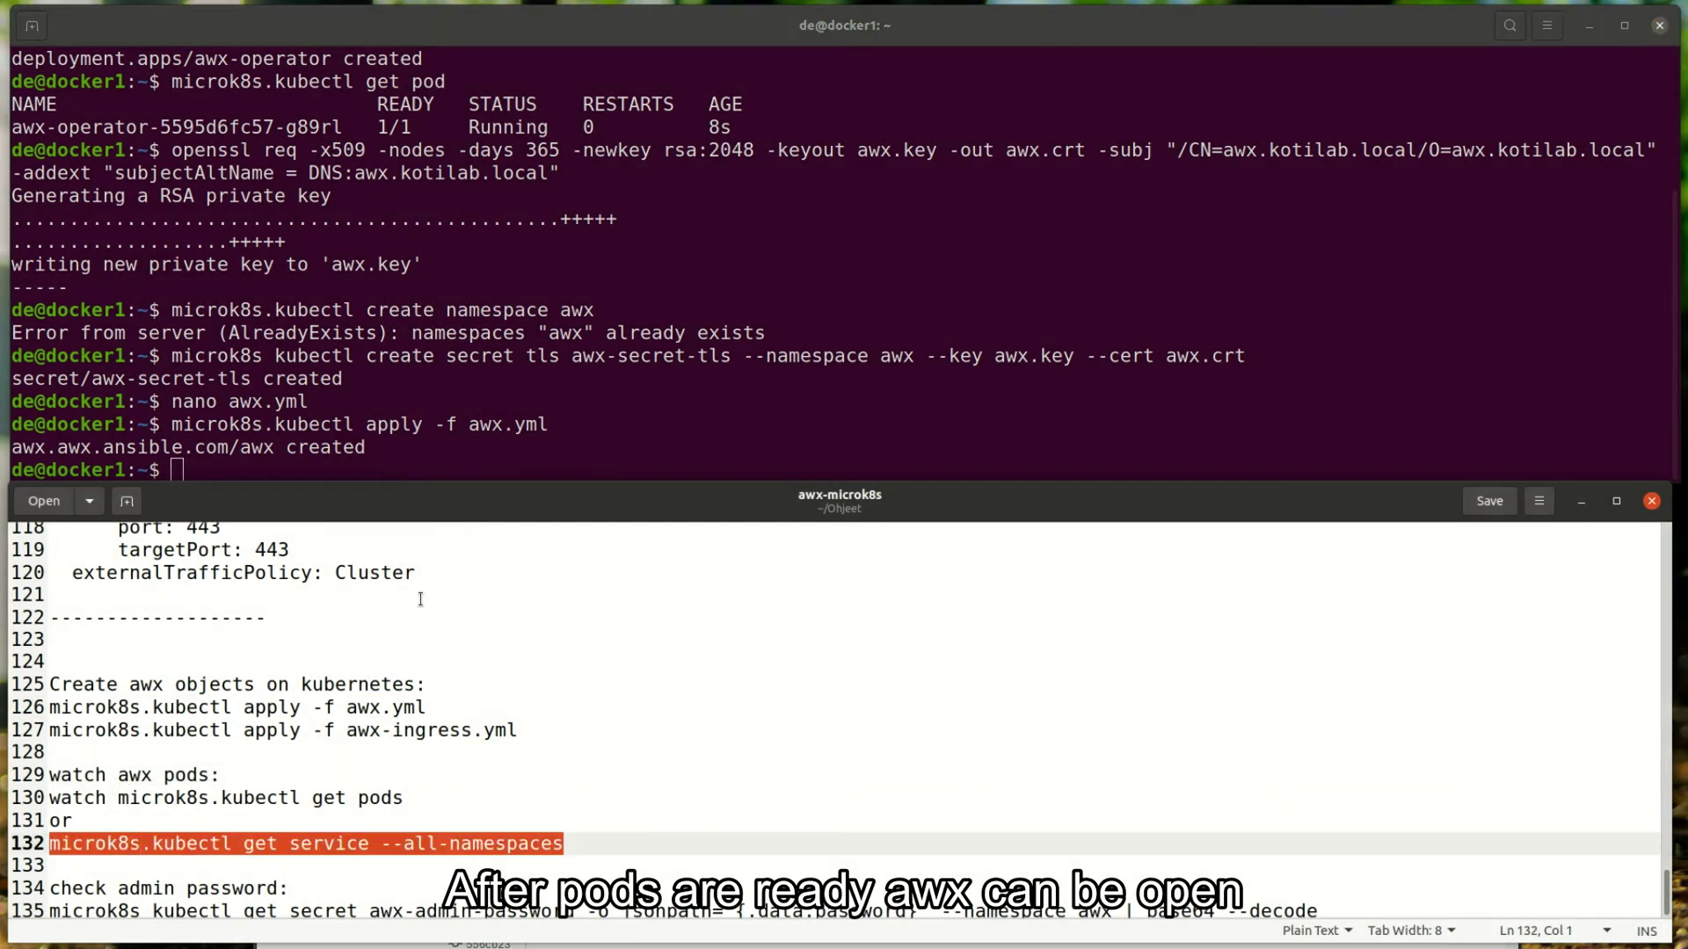
{"action": "middle_click", "coordinate": [591, 344]}
{"action": "key", "text": "Return"}
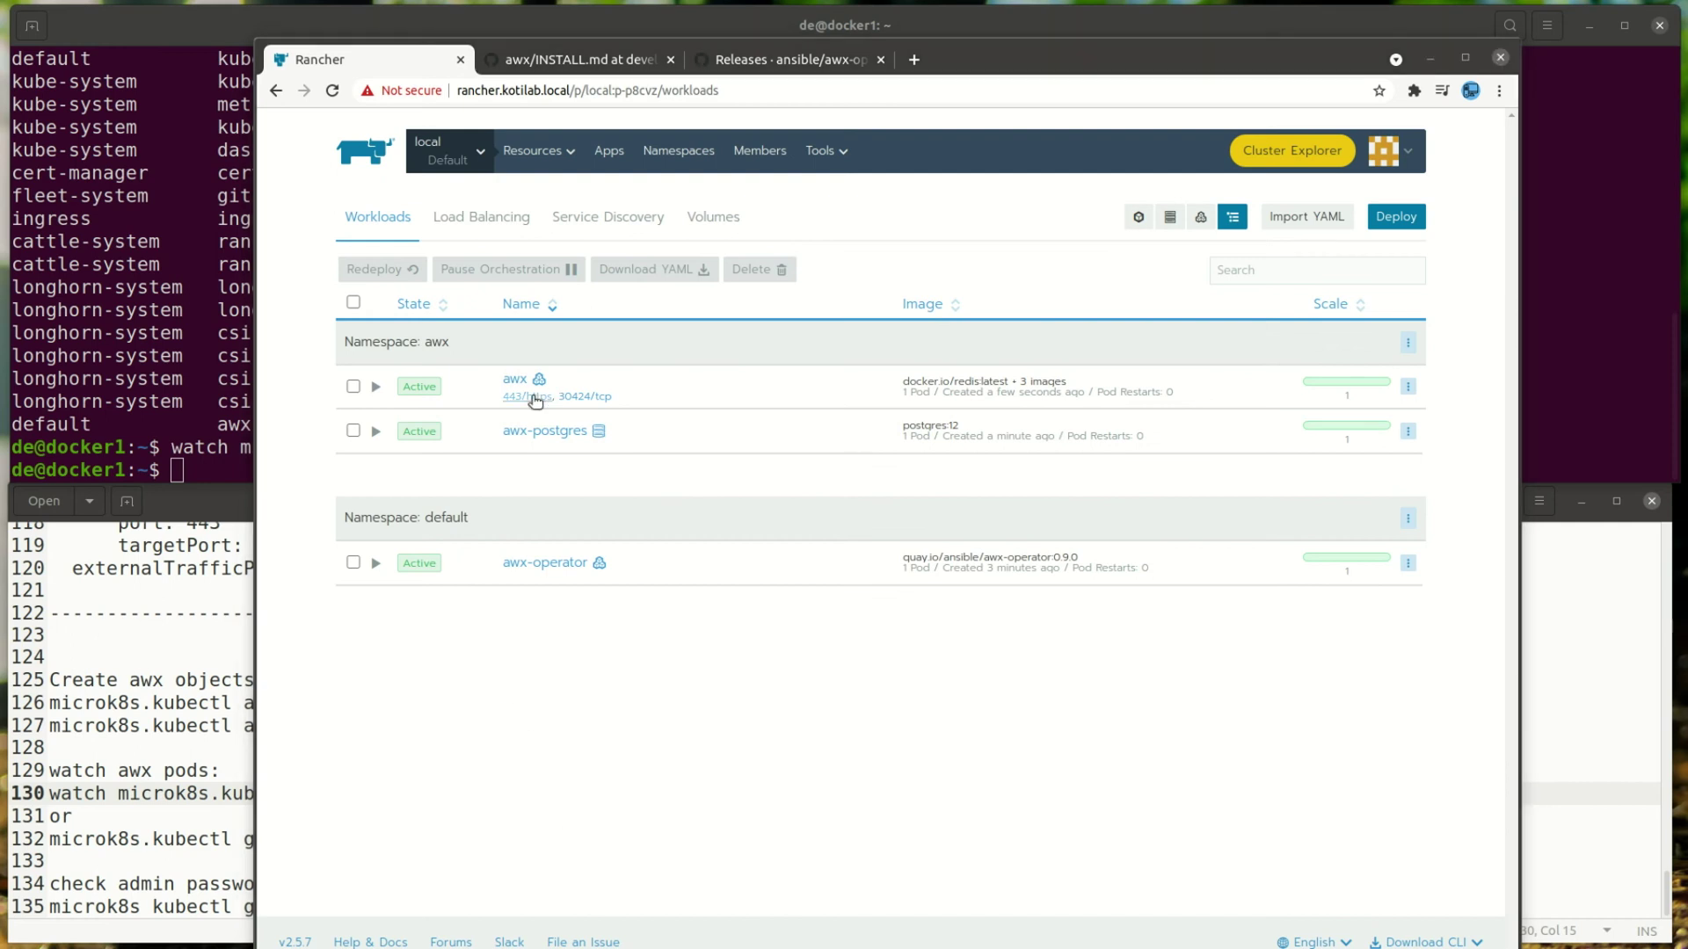
Step: Open awx.kotilab.local past the certificate warning and attempt an admin login
{"action": "left_click", "coordinate": [525, 397]}
{"action": "left_click", "coordinate": [676, 582]}
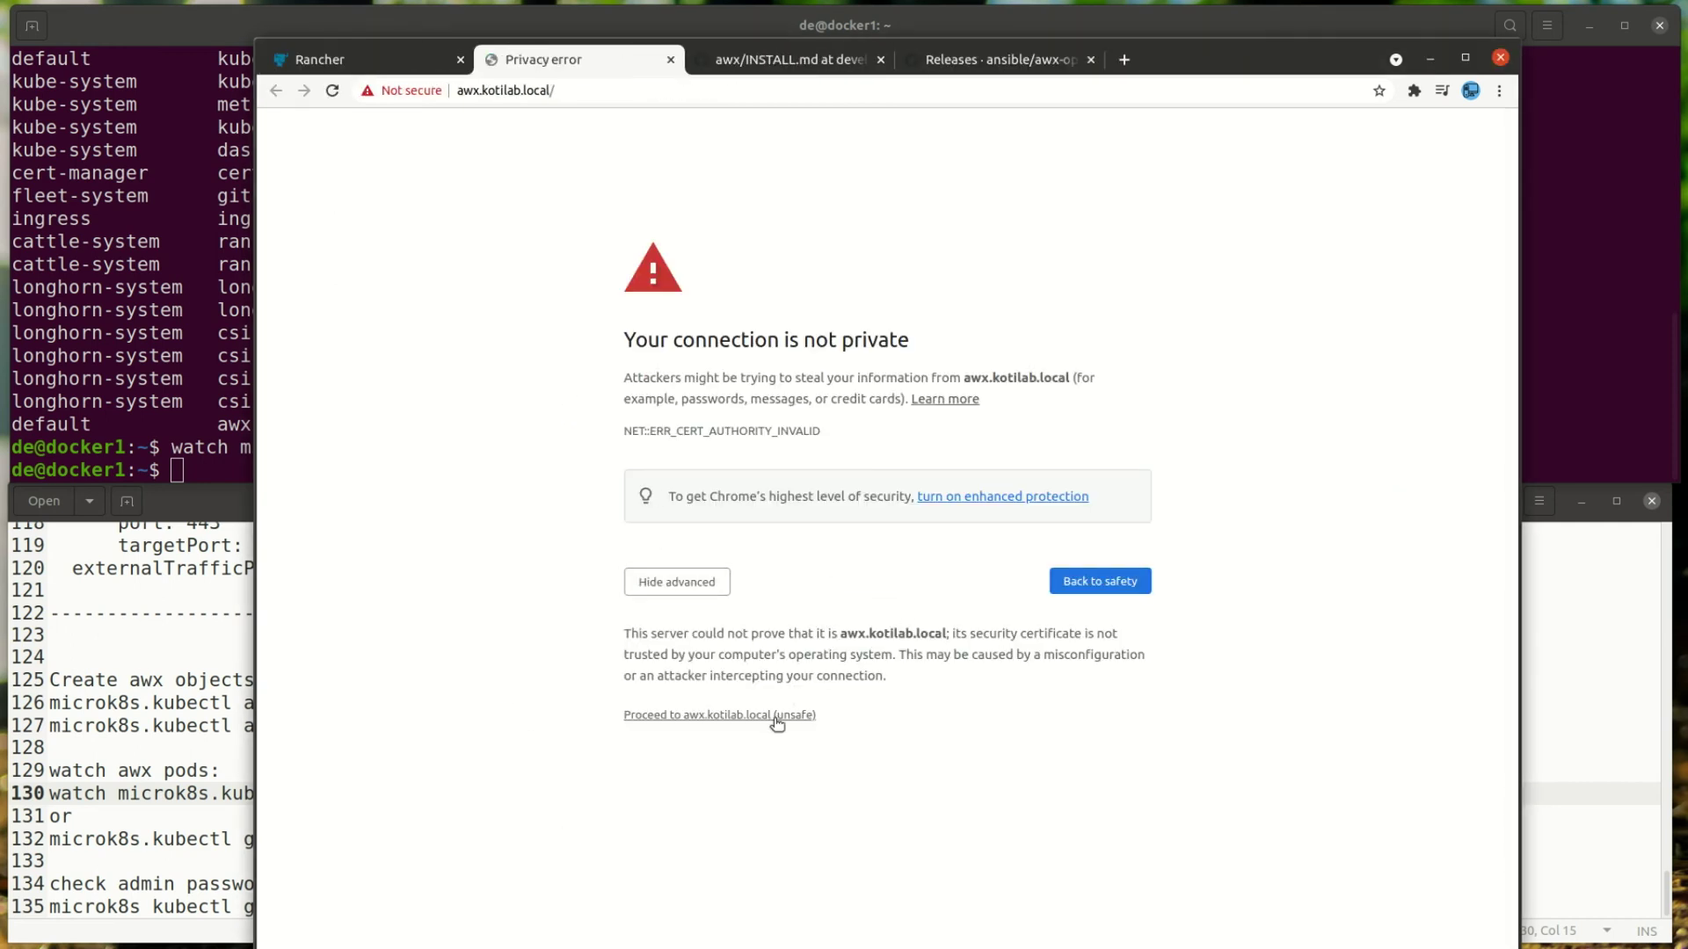
{"action": "left_click", "coordinate": [777, 721]}
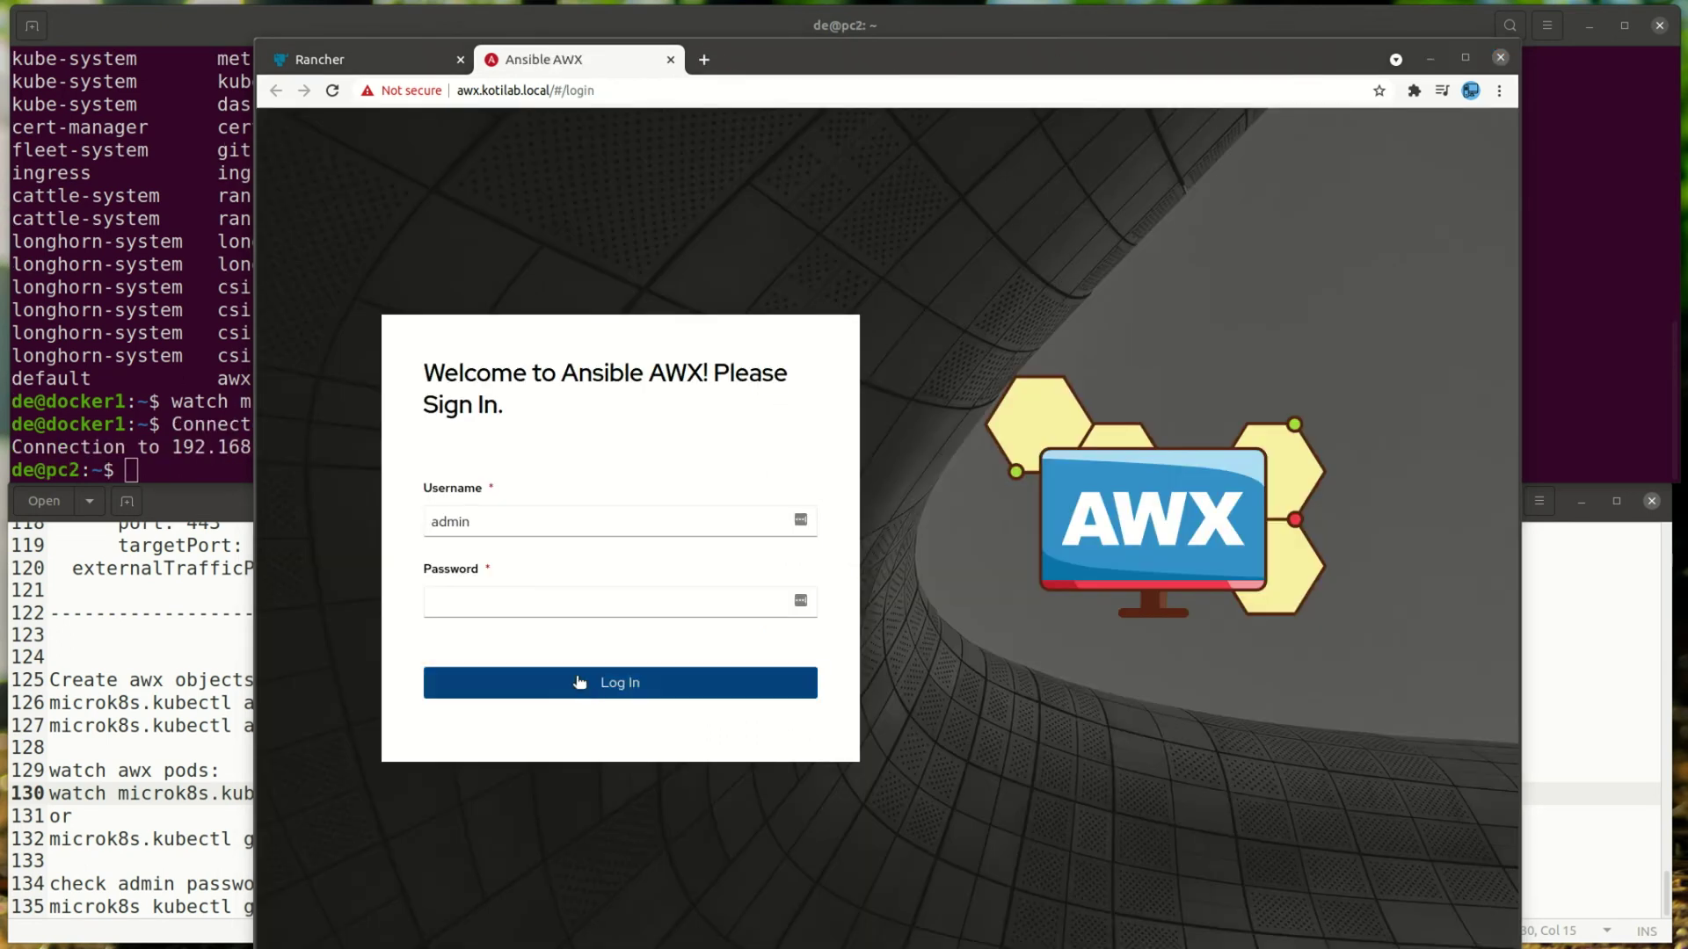
{"action": "left_click", "coordinate": [531, 603]}
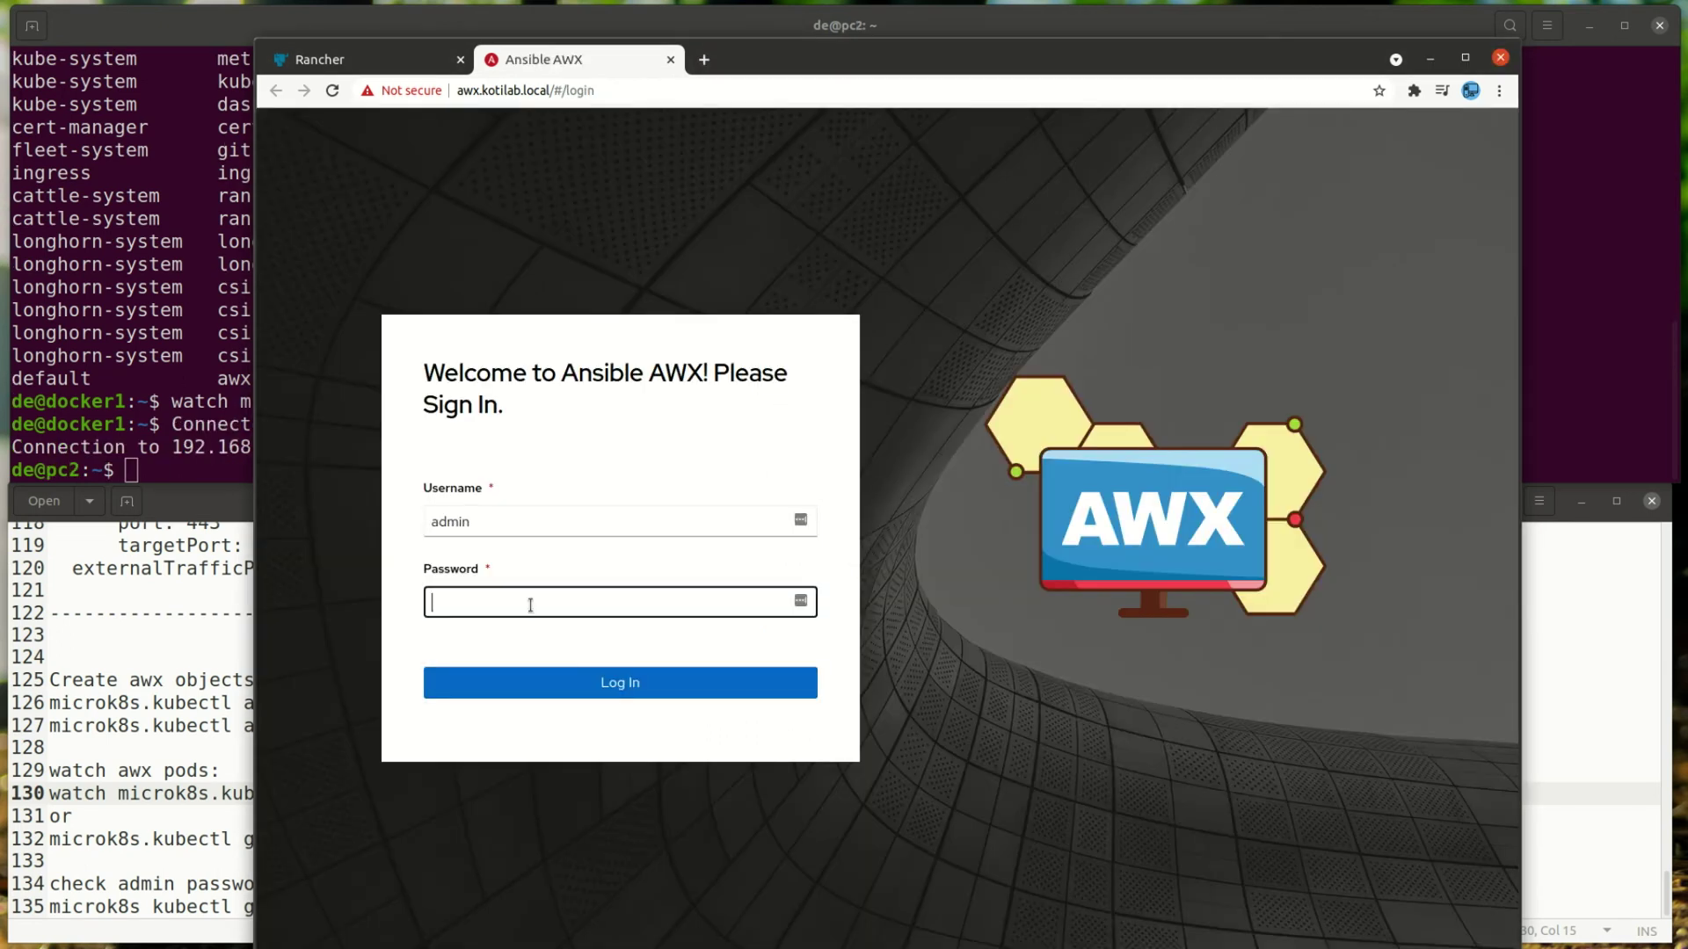
{"action": "type", "text": "a"}
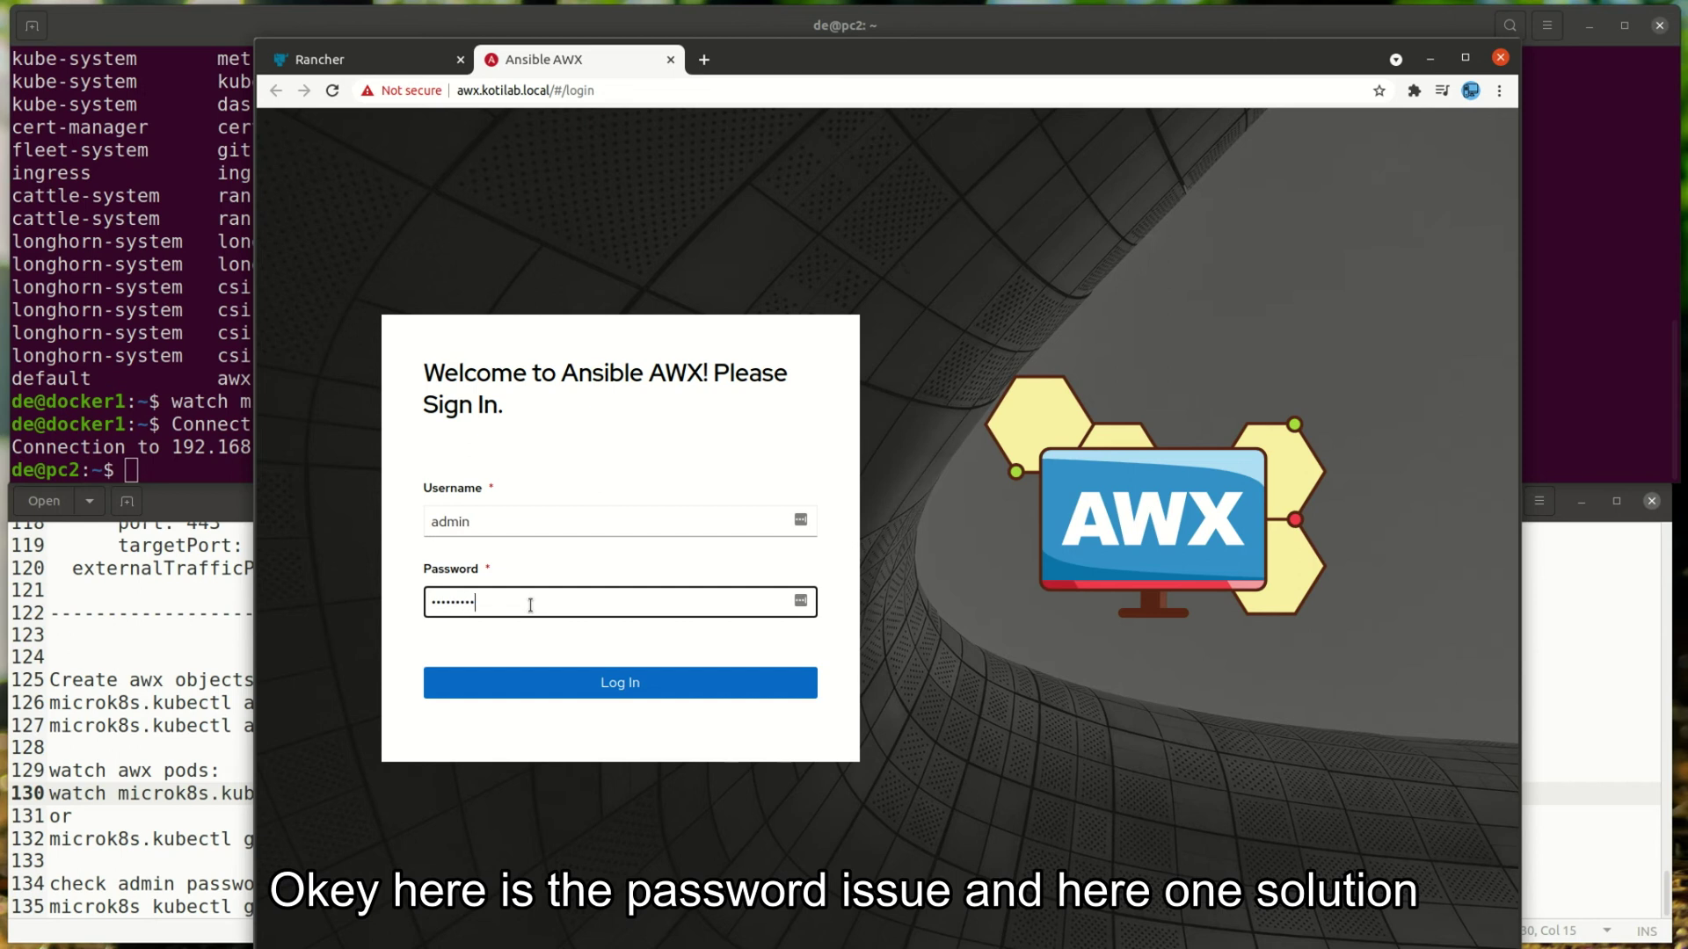
{"action": "key", "text": "Return"}
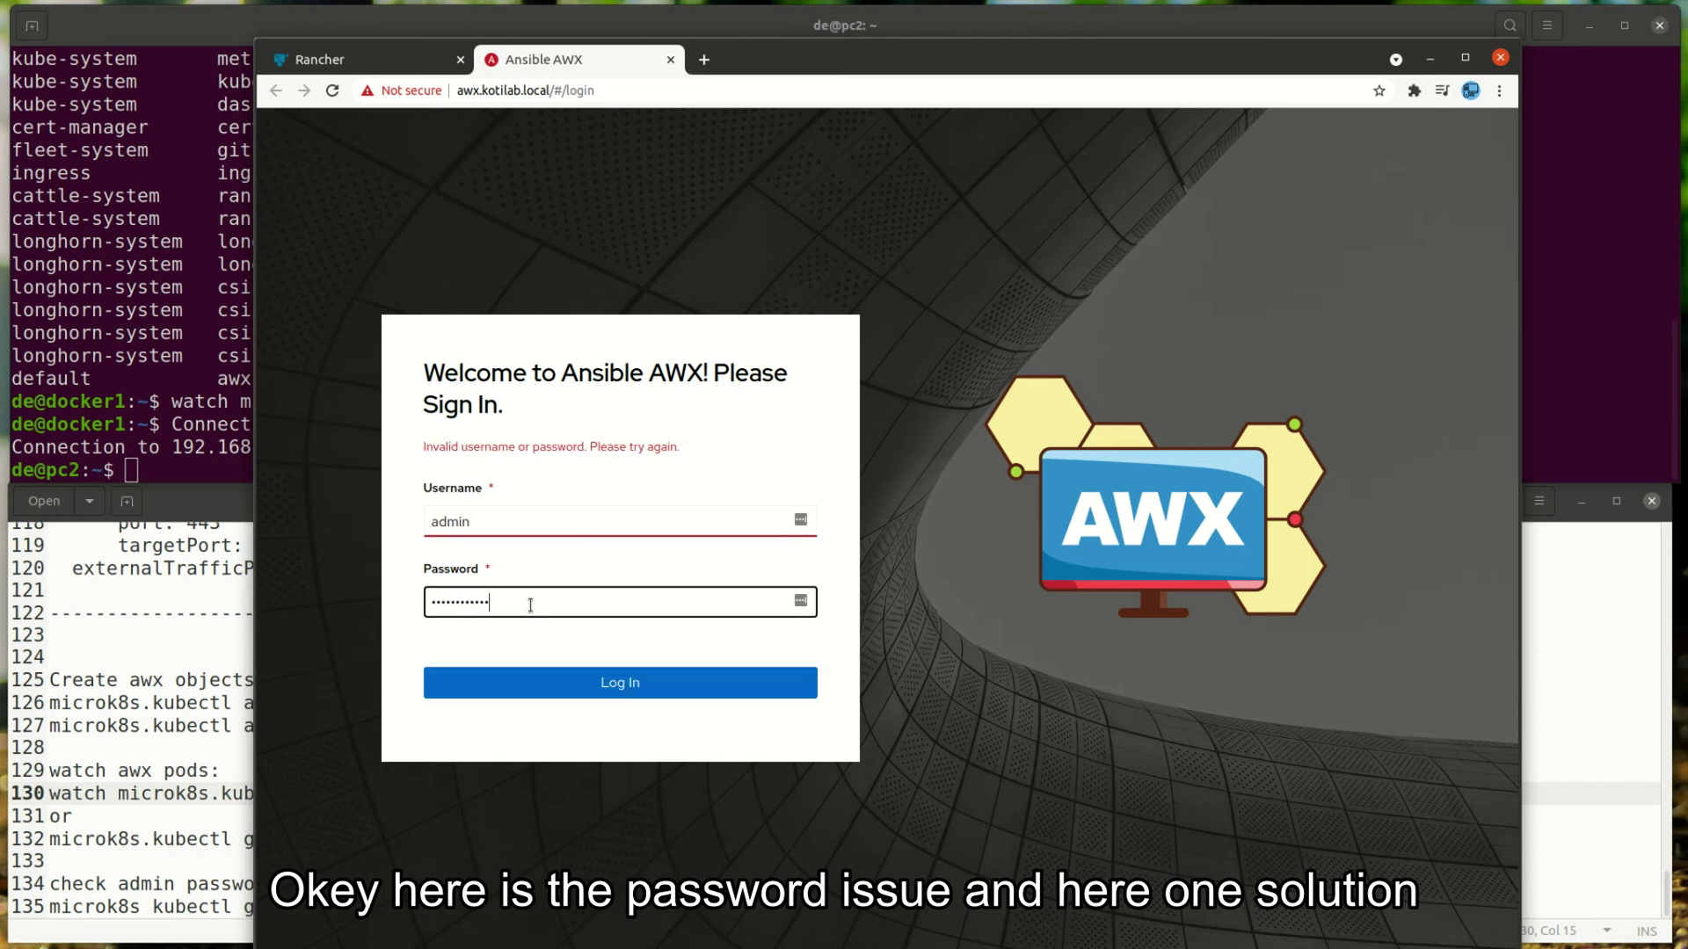
Step: List the pods in the awx namespace and select the awx pod's name
{"action": "left_click", "coordinate": [640, 445]}
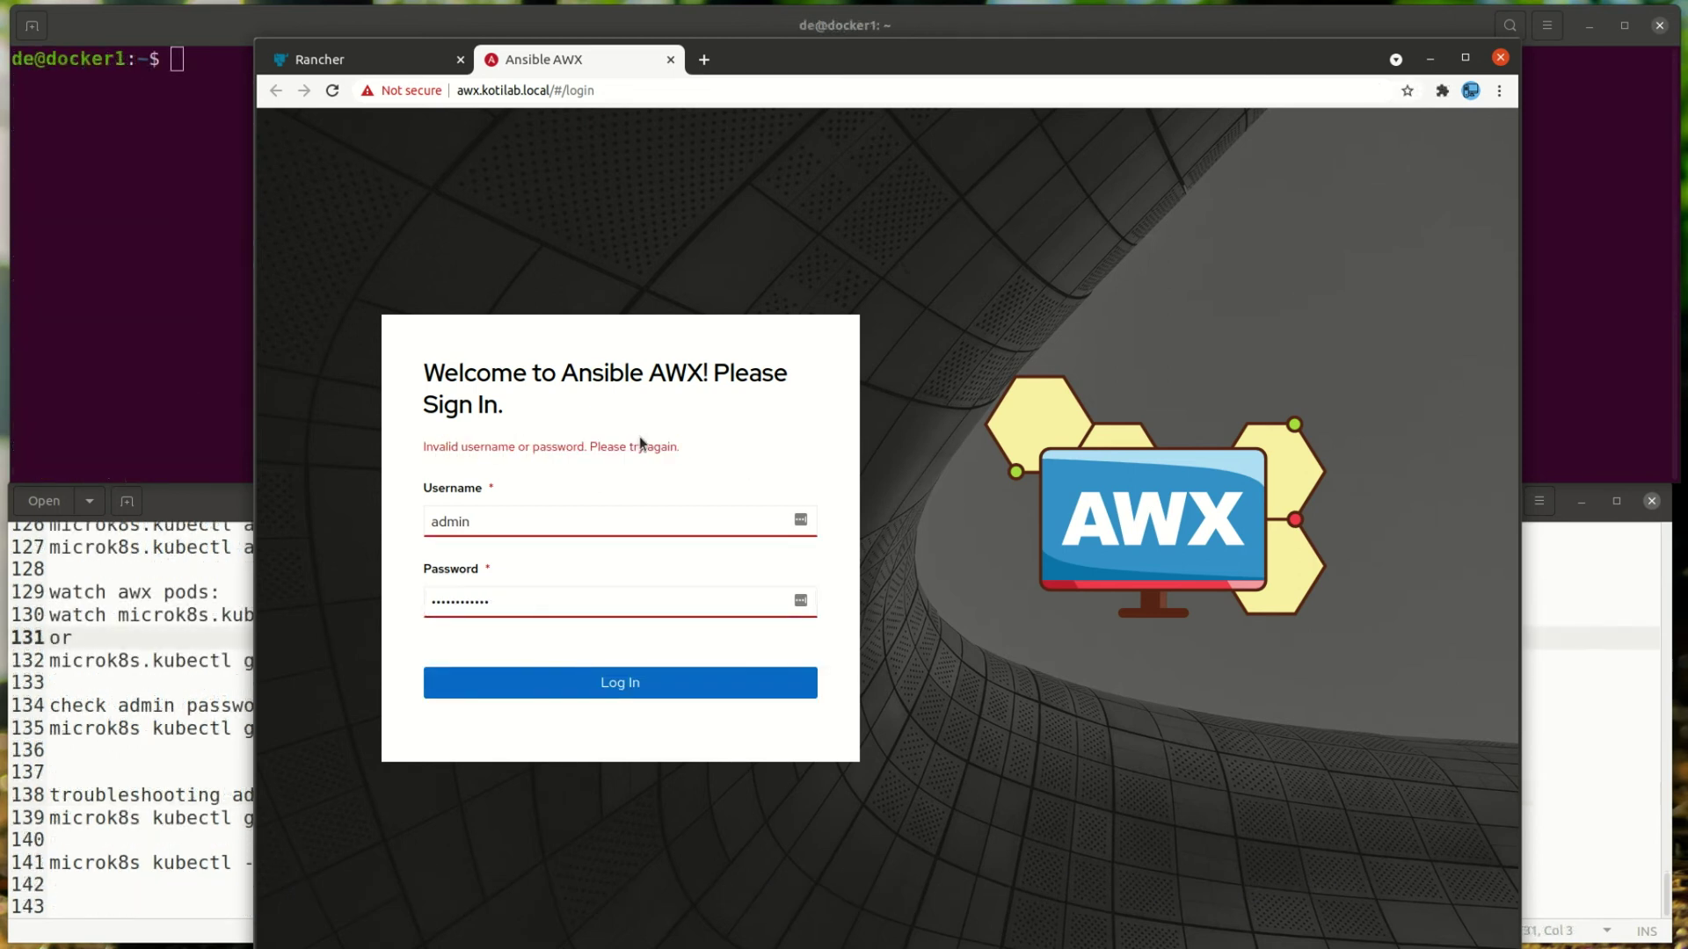
{"action": "left_click", "coordinate": [195, 796]}
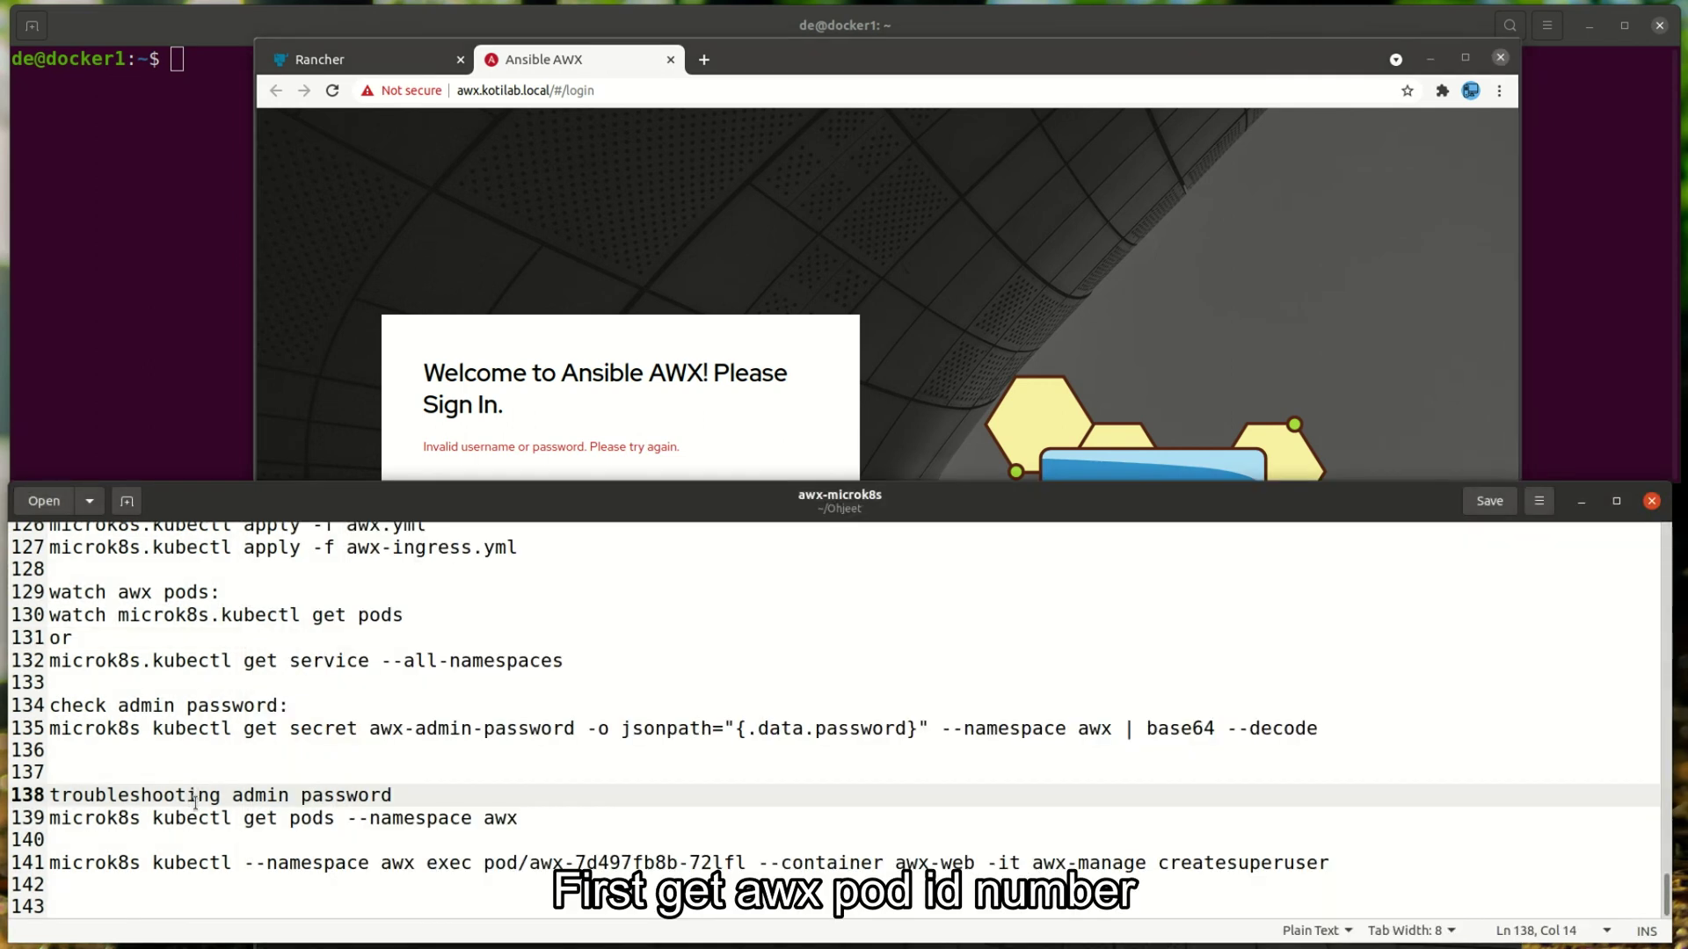
{"action": "triple_click", "coordinate": [204, 818]}
{"action": "key", "text": "ctrl+c"}
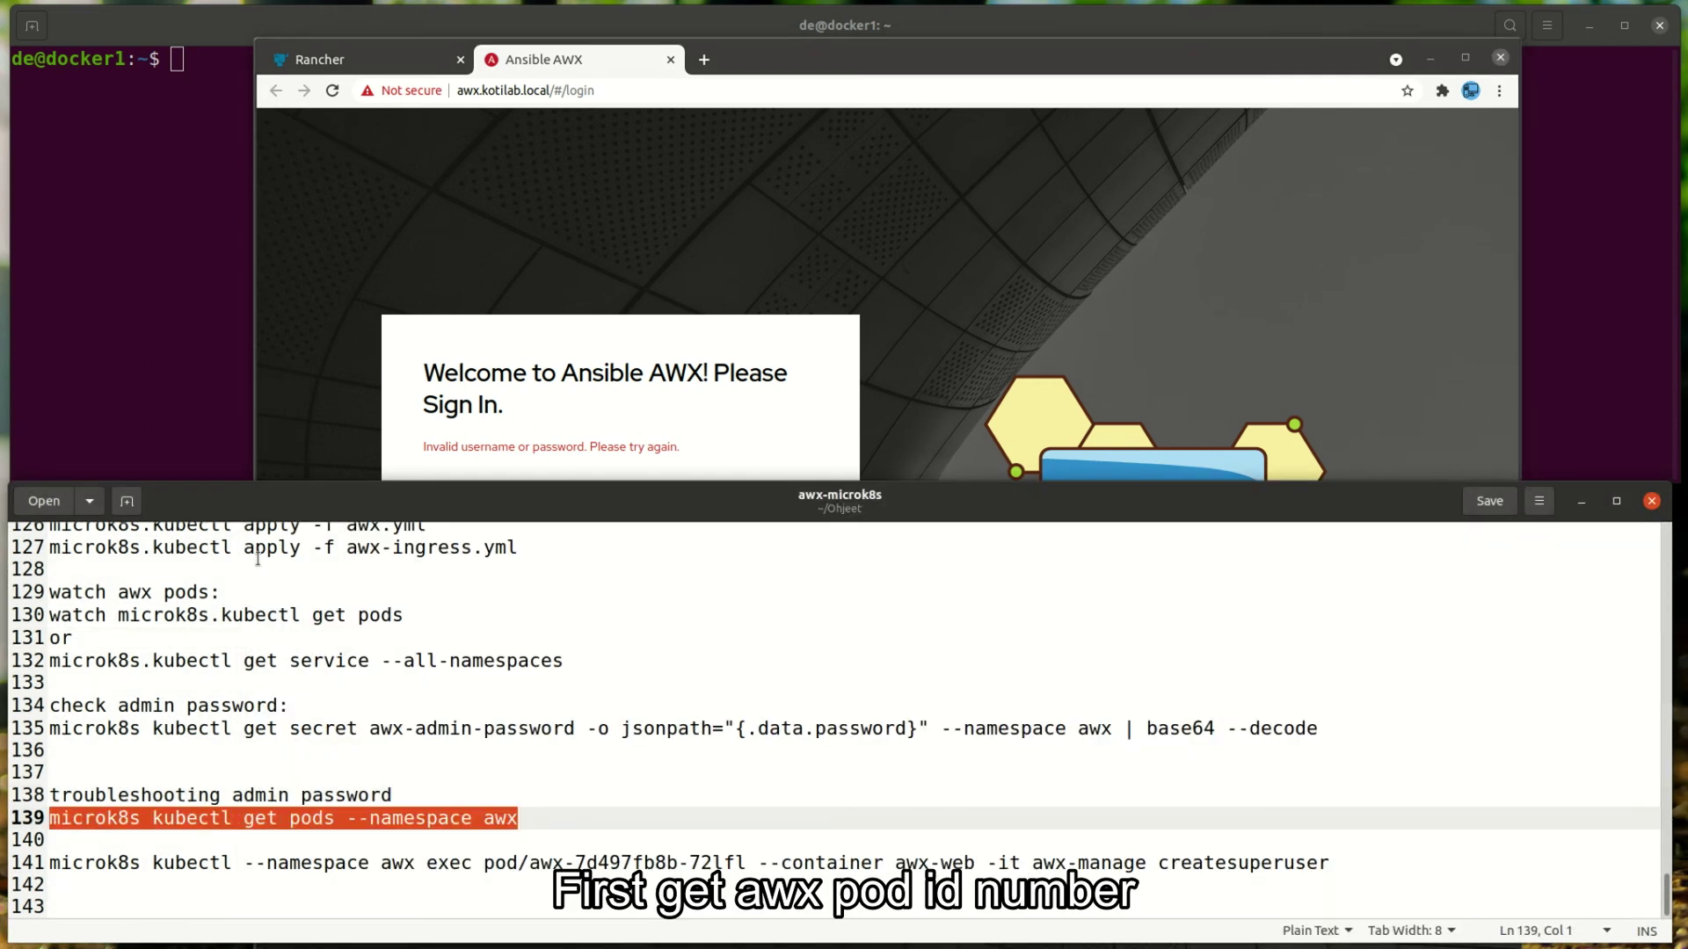
{"action": "left_click", "coordinate": [146, 282]}
{"action": "middle_click", "coordinate": [147, 282]}
{"action": "key", "text": "Return"}
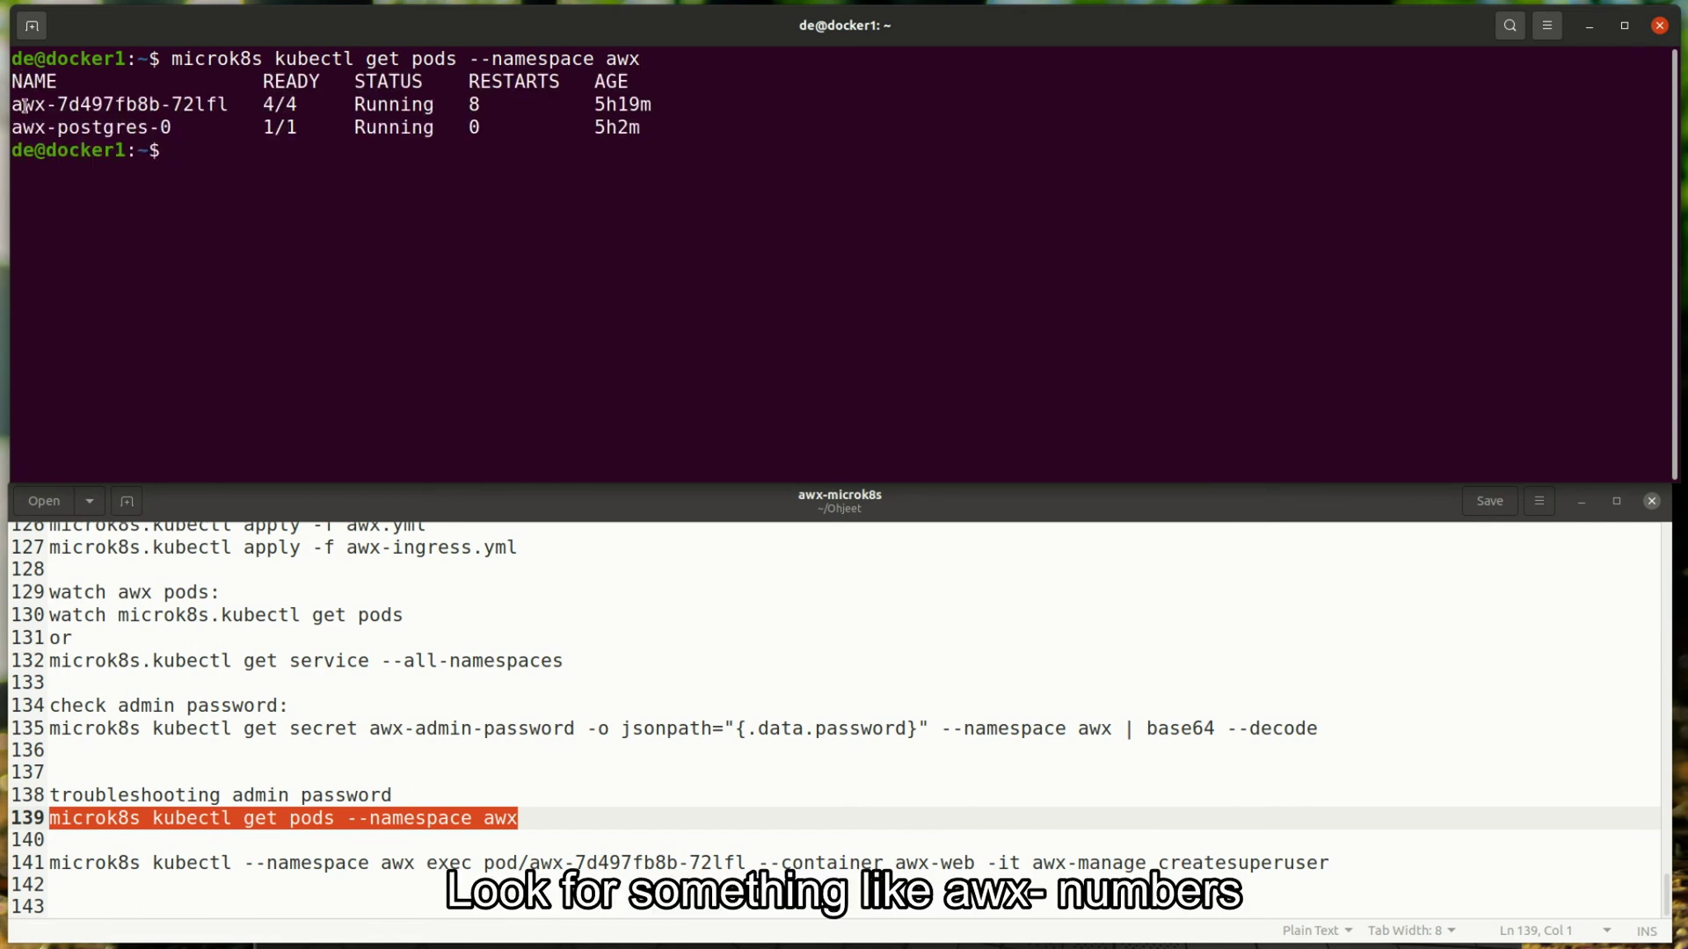
{"action": "left_click_drag", "start_coordinate": [22, 103], "coordinate": [263, 105]}
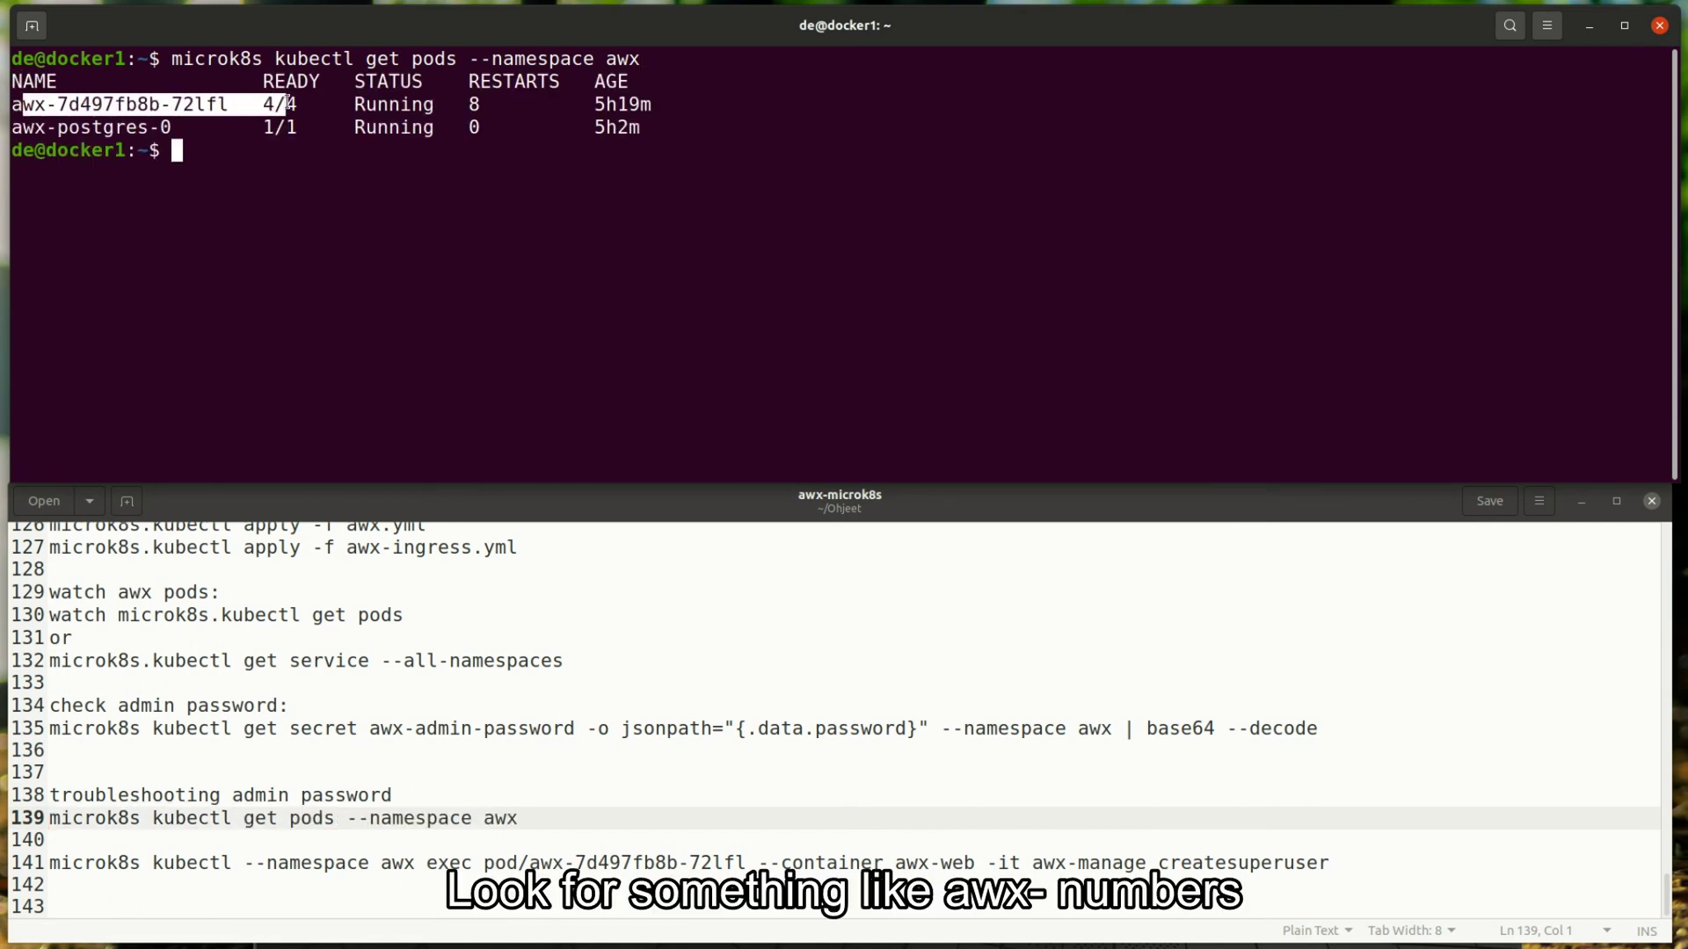
{"action": "double_click", "coordinate": [275, 105]}
Step: Paste the createsuperuser command and replace its pod name with awx-7d497fb8b-72lfl
{"action": "triple_click", "coordinate": [293, 863]}
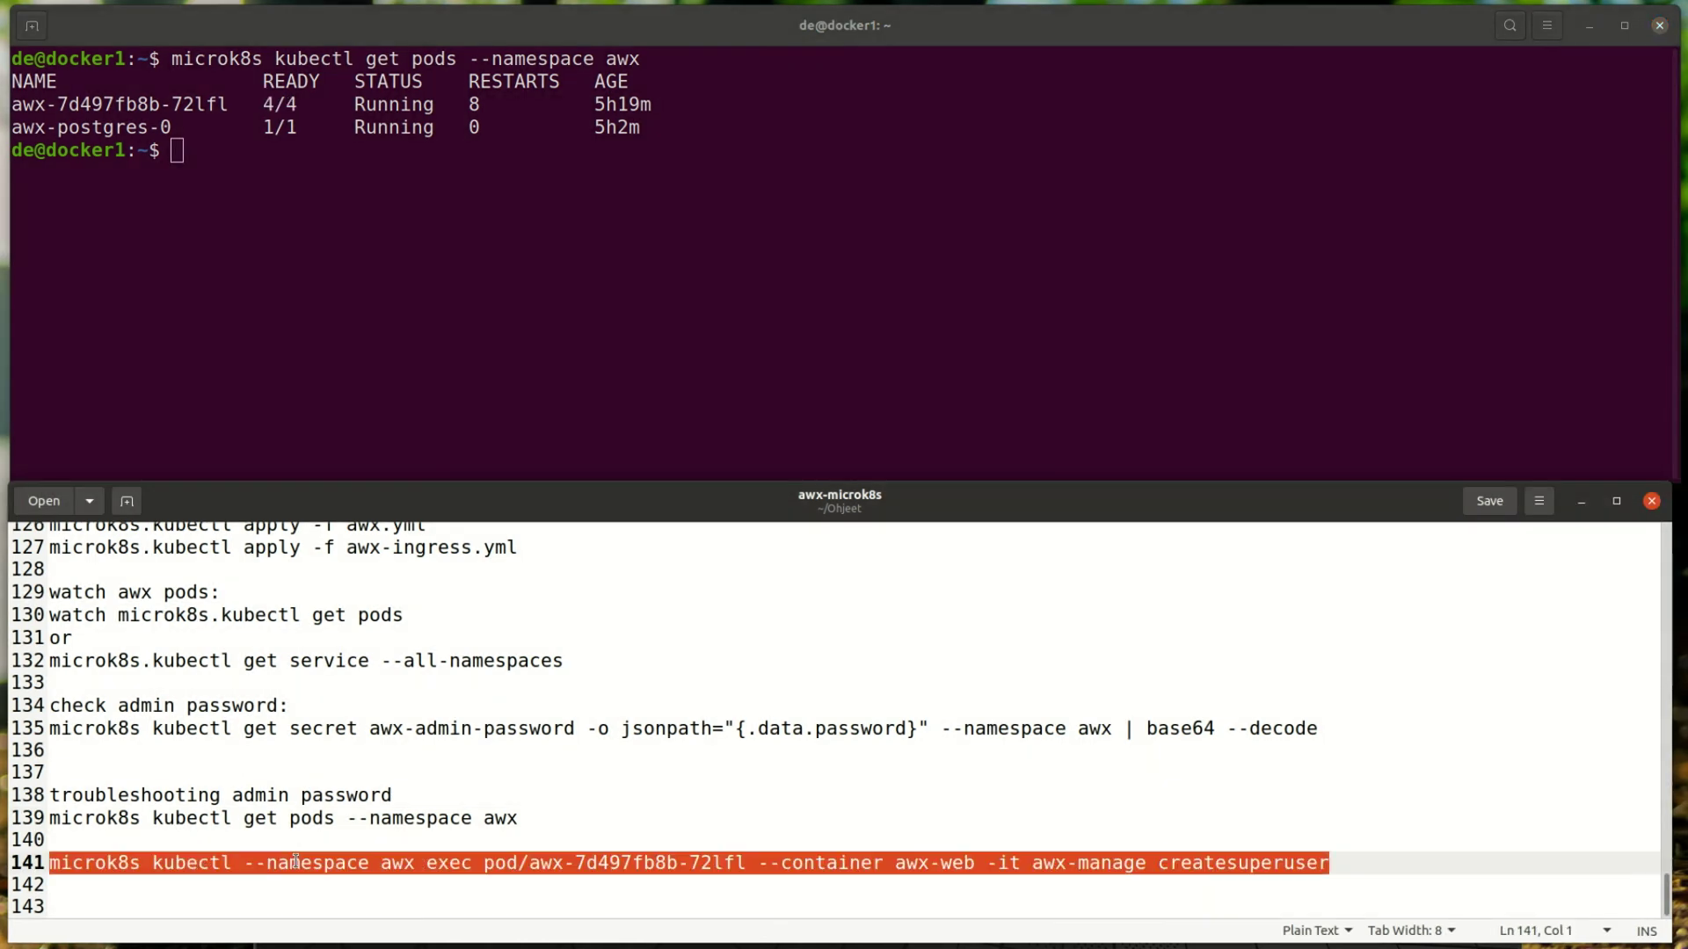
{"action": "middle_click", "coordinate": [406, 382]}
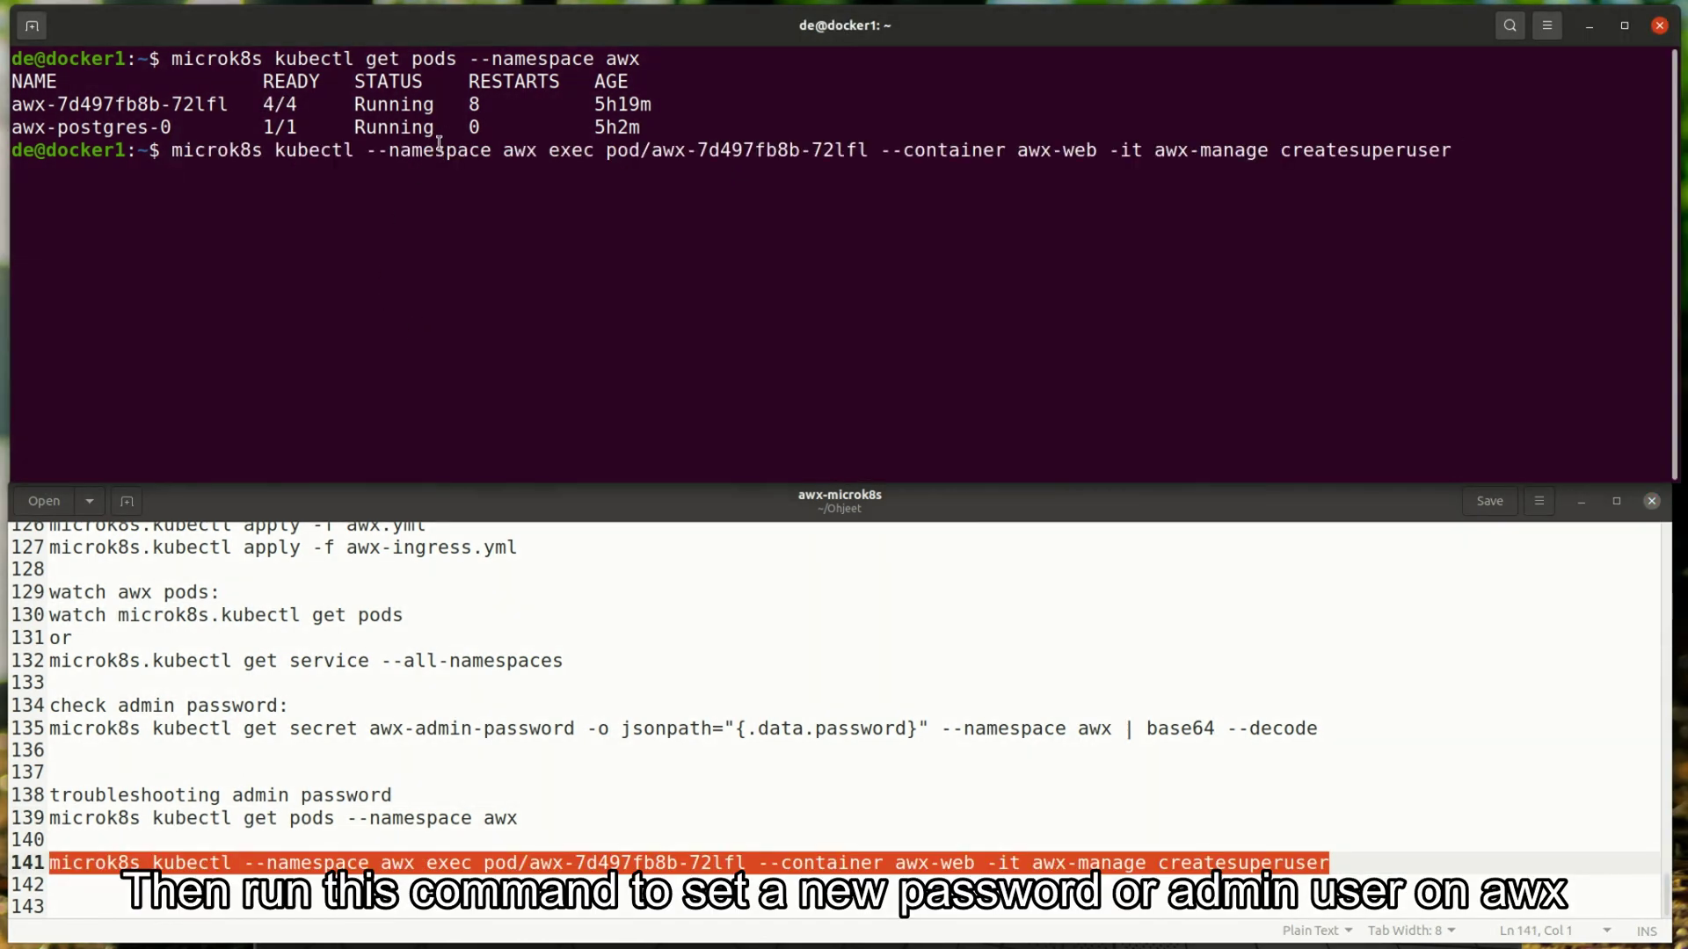
{"action": "key", "text": "Left"}
{"action": "key", "text": "Left"}
{"action": "key", "text": "Left"}
{"action": "key", "text": "Left"}
{"action": "key", "text": "Left"}
{"action": "key", "text": "Left"}
{"action": "key", "text": "Left"}
{"action": "key", "text": "Left"}
{"action": "key", "text": "Left"}
{"action": "key", "text": "Left"}
{"action": "key", "text": "Left"}
{"action": "key", "text": "Left"}
{"action": "key", "text": "Left"}
{"action": "key", "text": "Left"}
{"action": "key", "text": "Left"}
{"action": "key", "text": "Left"}
{"action": "key", "text": "Delete"}
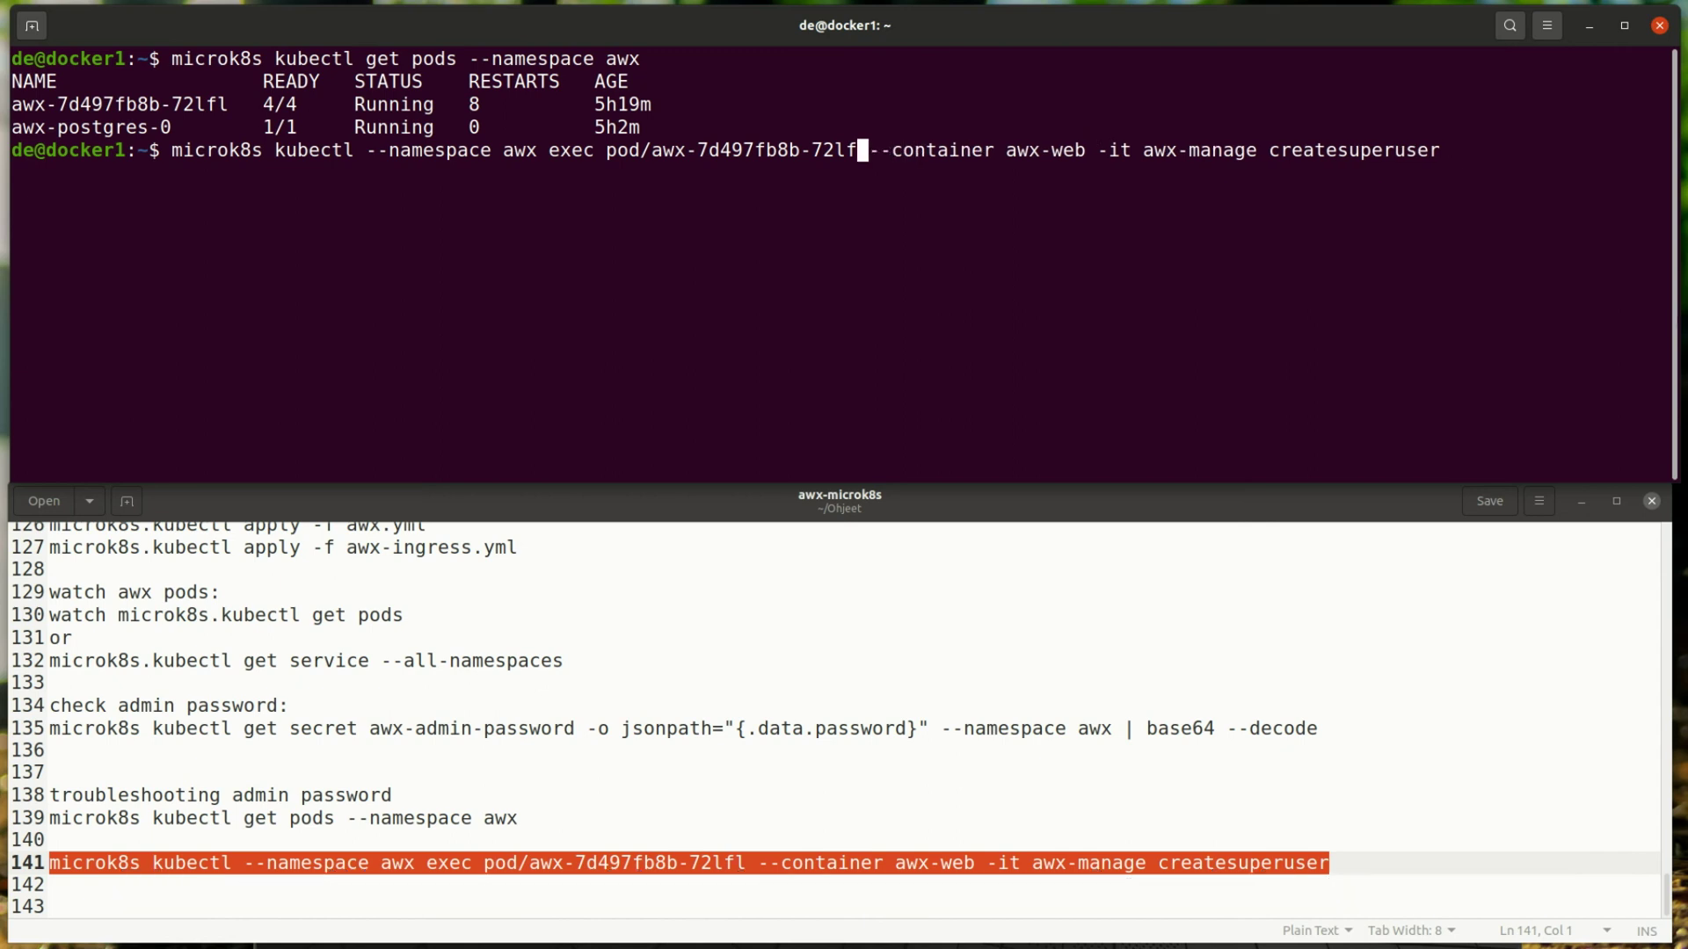
{"action": "key", "text": "BackSpace"}
{"action": "key", "text": "BackSpace"}
{"action": "key", "text": "BackSpace"}
{"action": "key", "text": "BackSpace"}
{"action": "key", "text": "BackSpace"}
{"action": "key", "text": "BackSpace"}
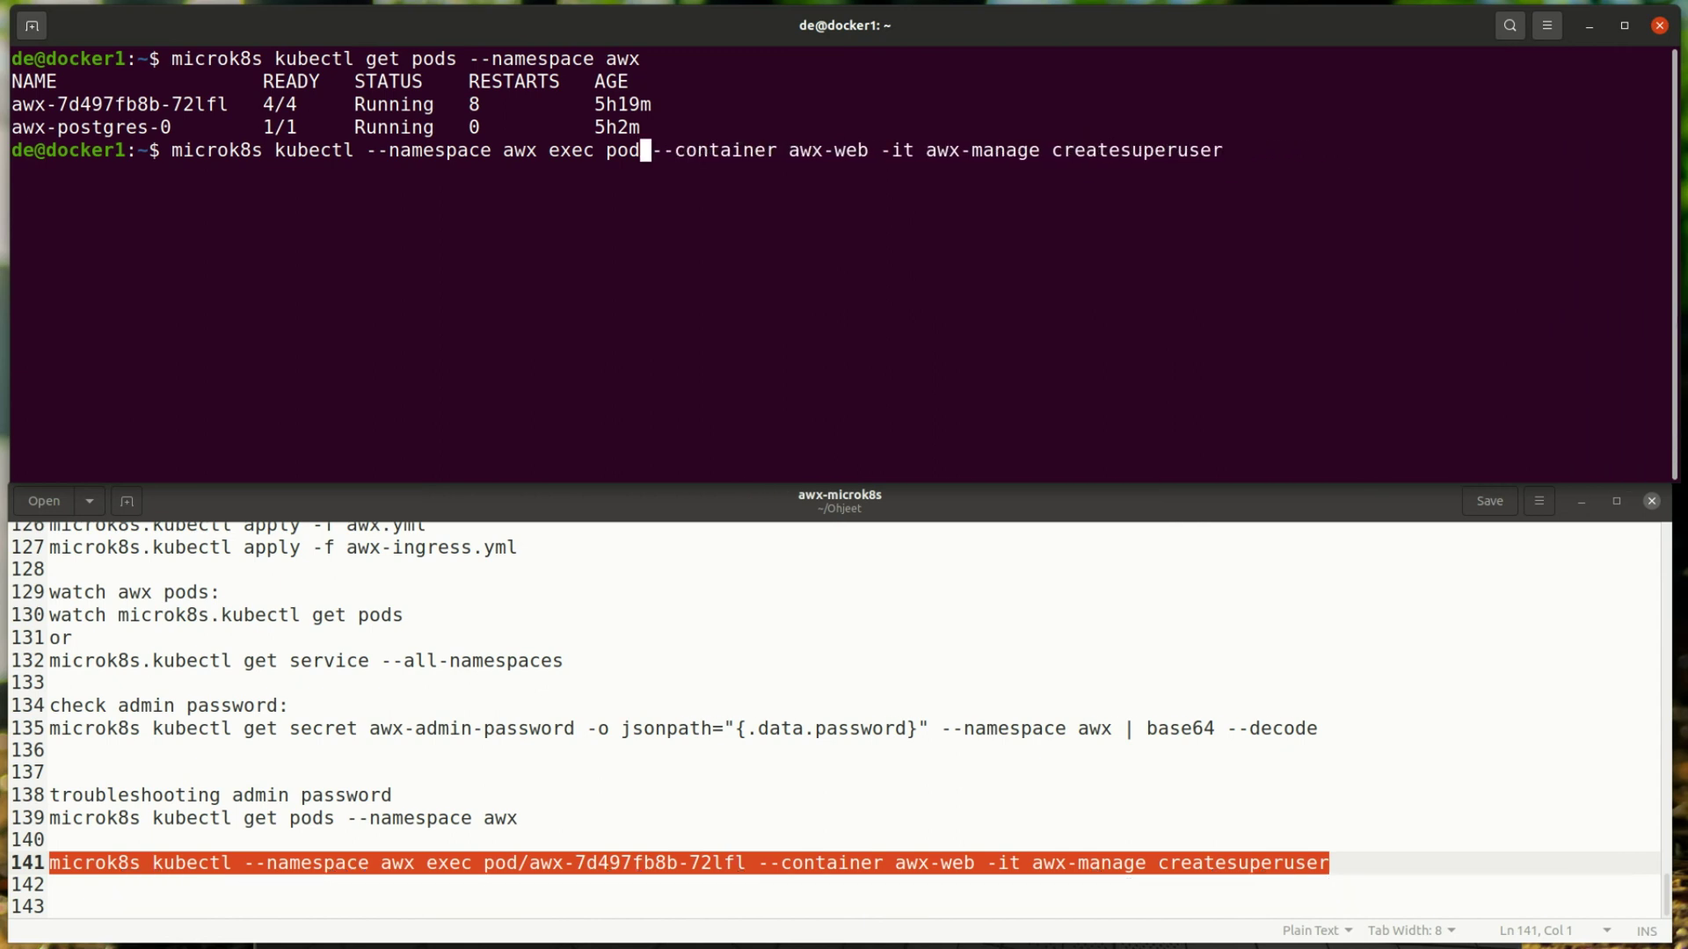
{"action": "key", "text": "BackSpace"}
{"action": "key", "text": "BackSpace"}
{"action": "key", "text": "BackSpace"}
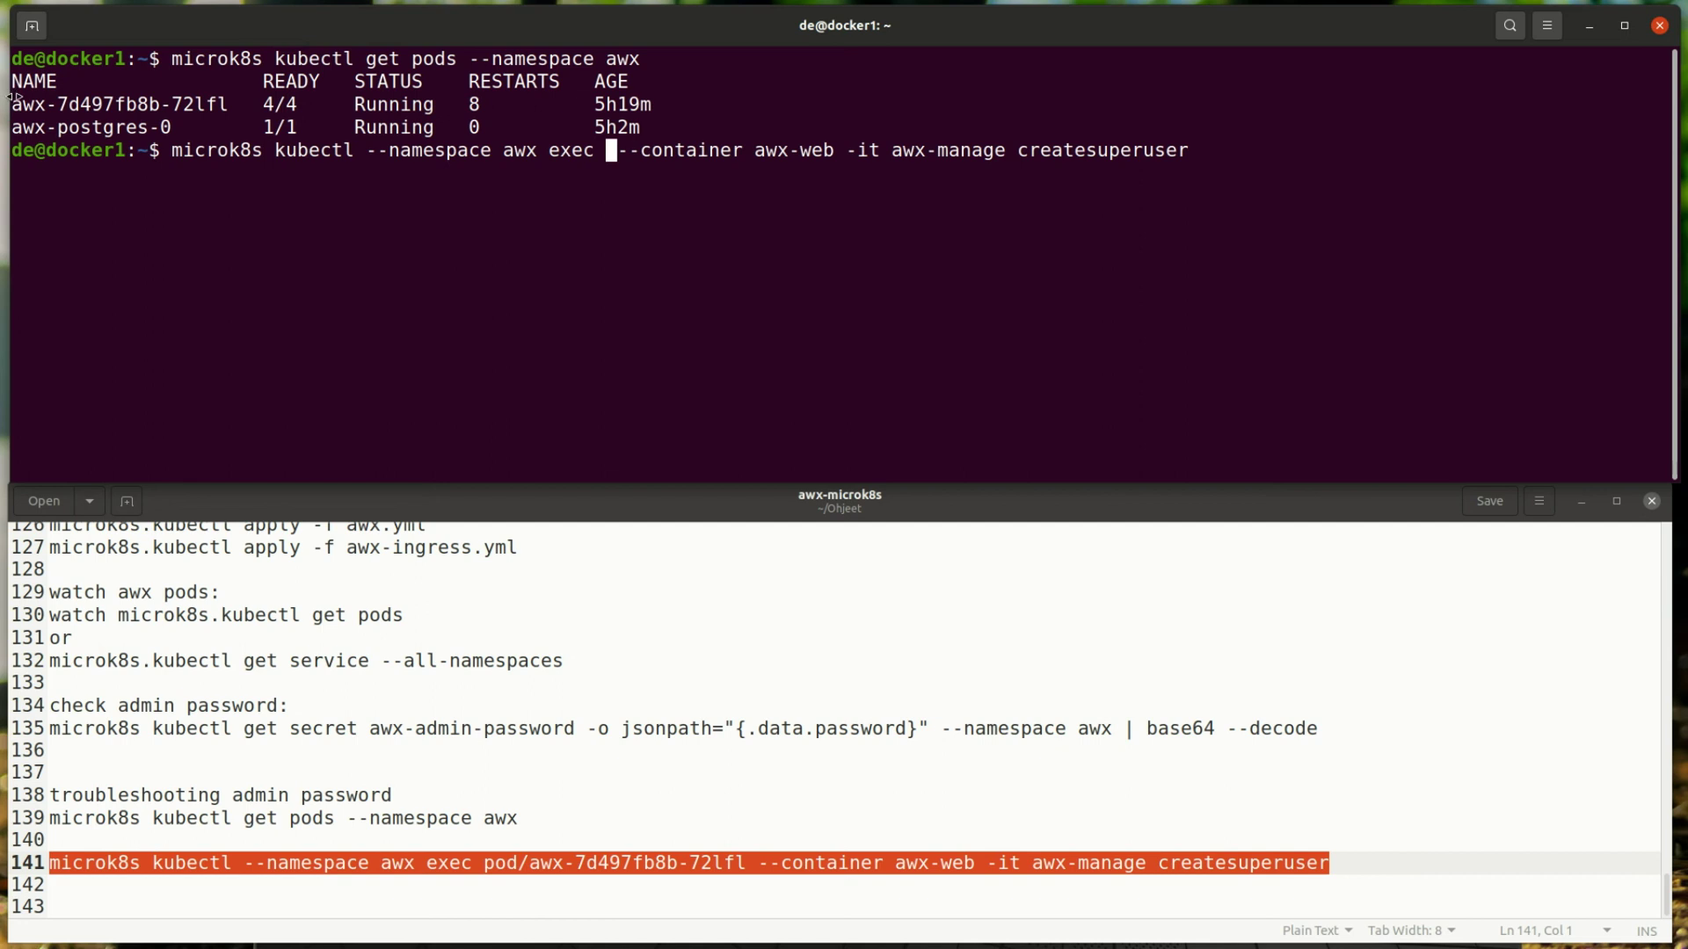
{"action": "left_click_drag", "start_coordinate": [11, 103], "coordinate": [232, 105]}
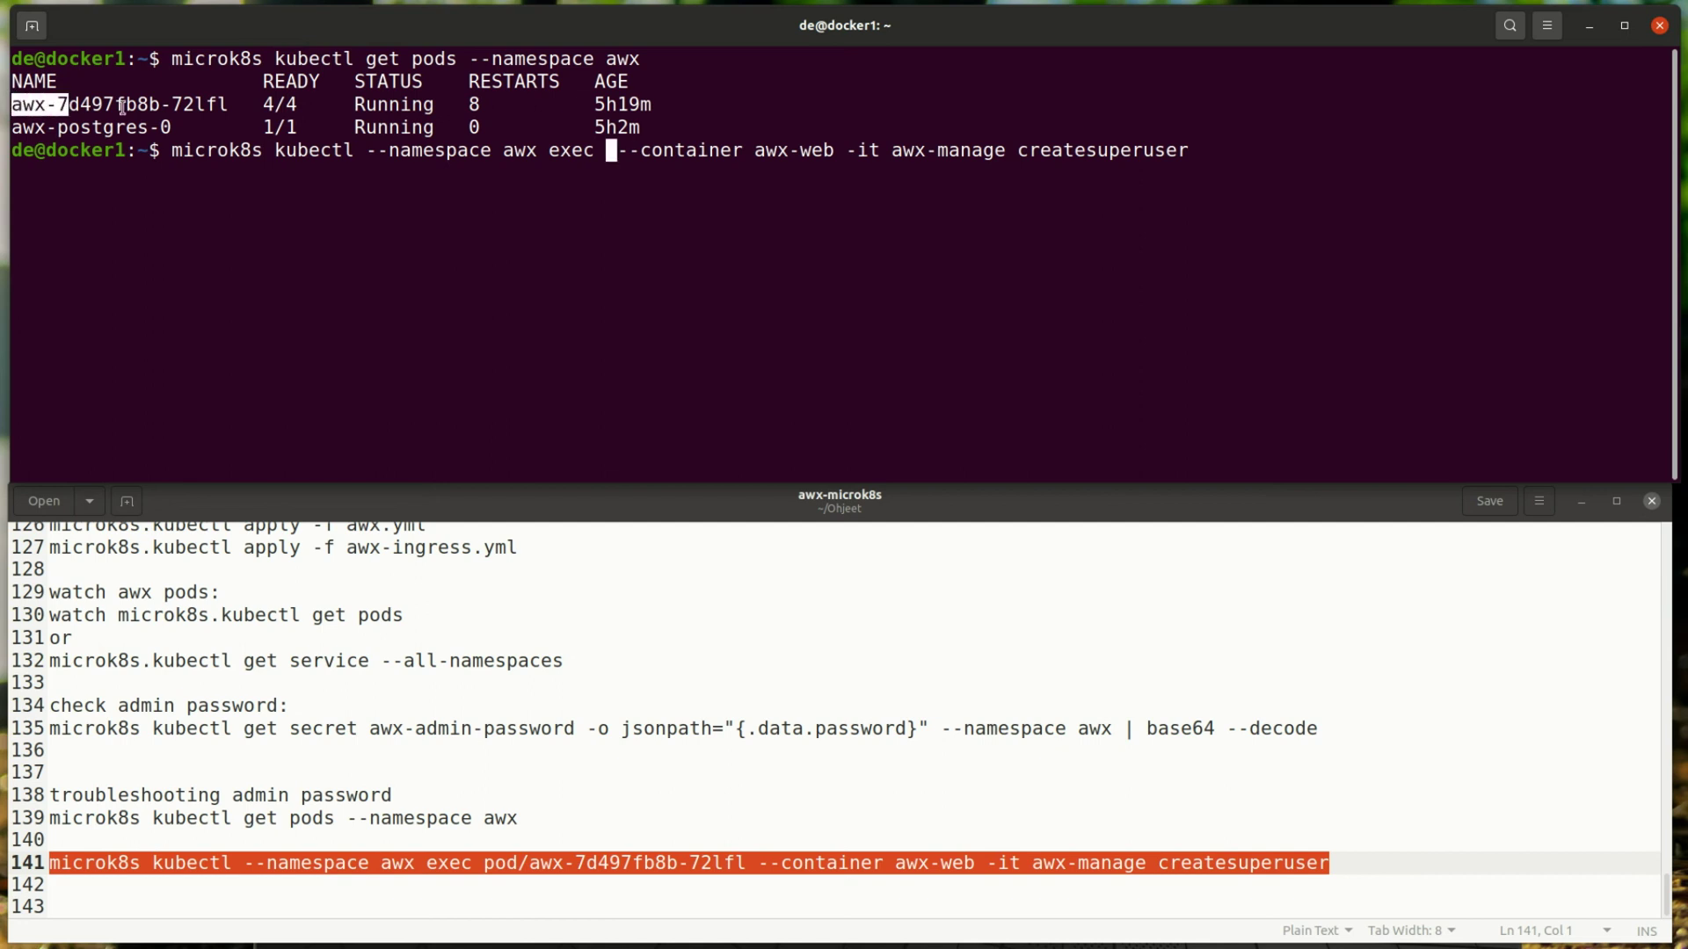
{"action": "middle_click", "coordinate": [233, 105]}
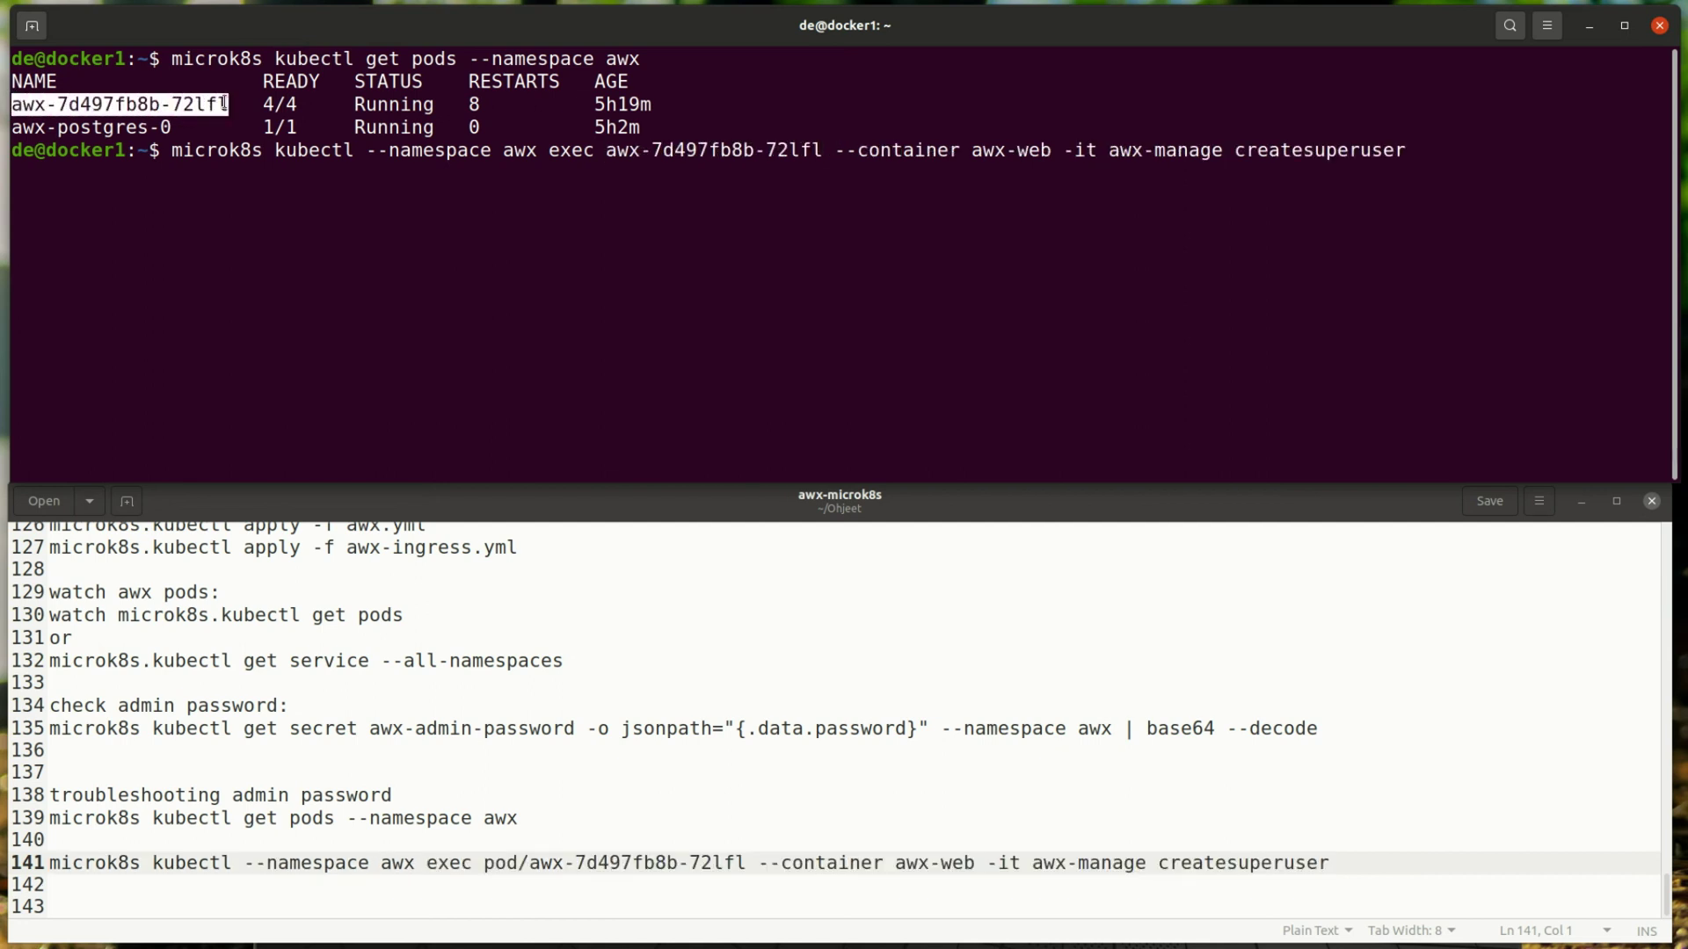
Step: Create superuser awx with no email after admin is rejected as taken
{"action": "key", "text": "Return"}
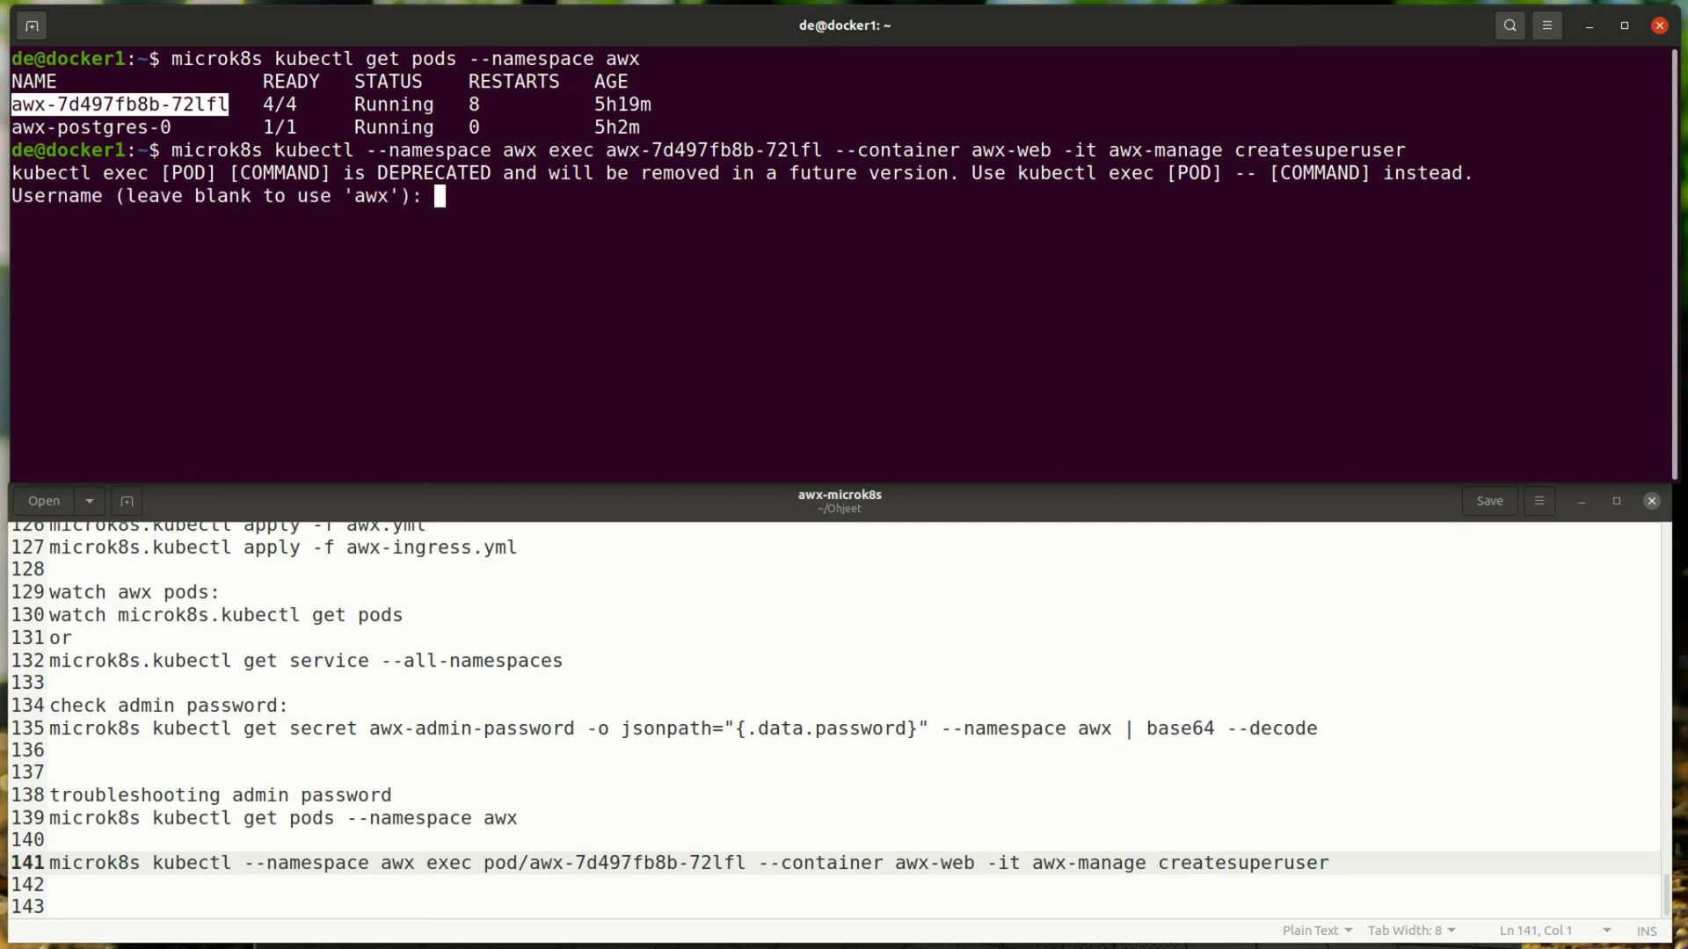
{"action": "type", "text": "ad,m"}
{"action": "key", "text": "BackSpace"}
{"action": "key", "text": "BackSpace"}
{"action": "type", "text": "min"}
{"action": "key", "text": "Return"}
{"action": "type", "text": "awx"}
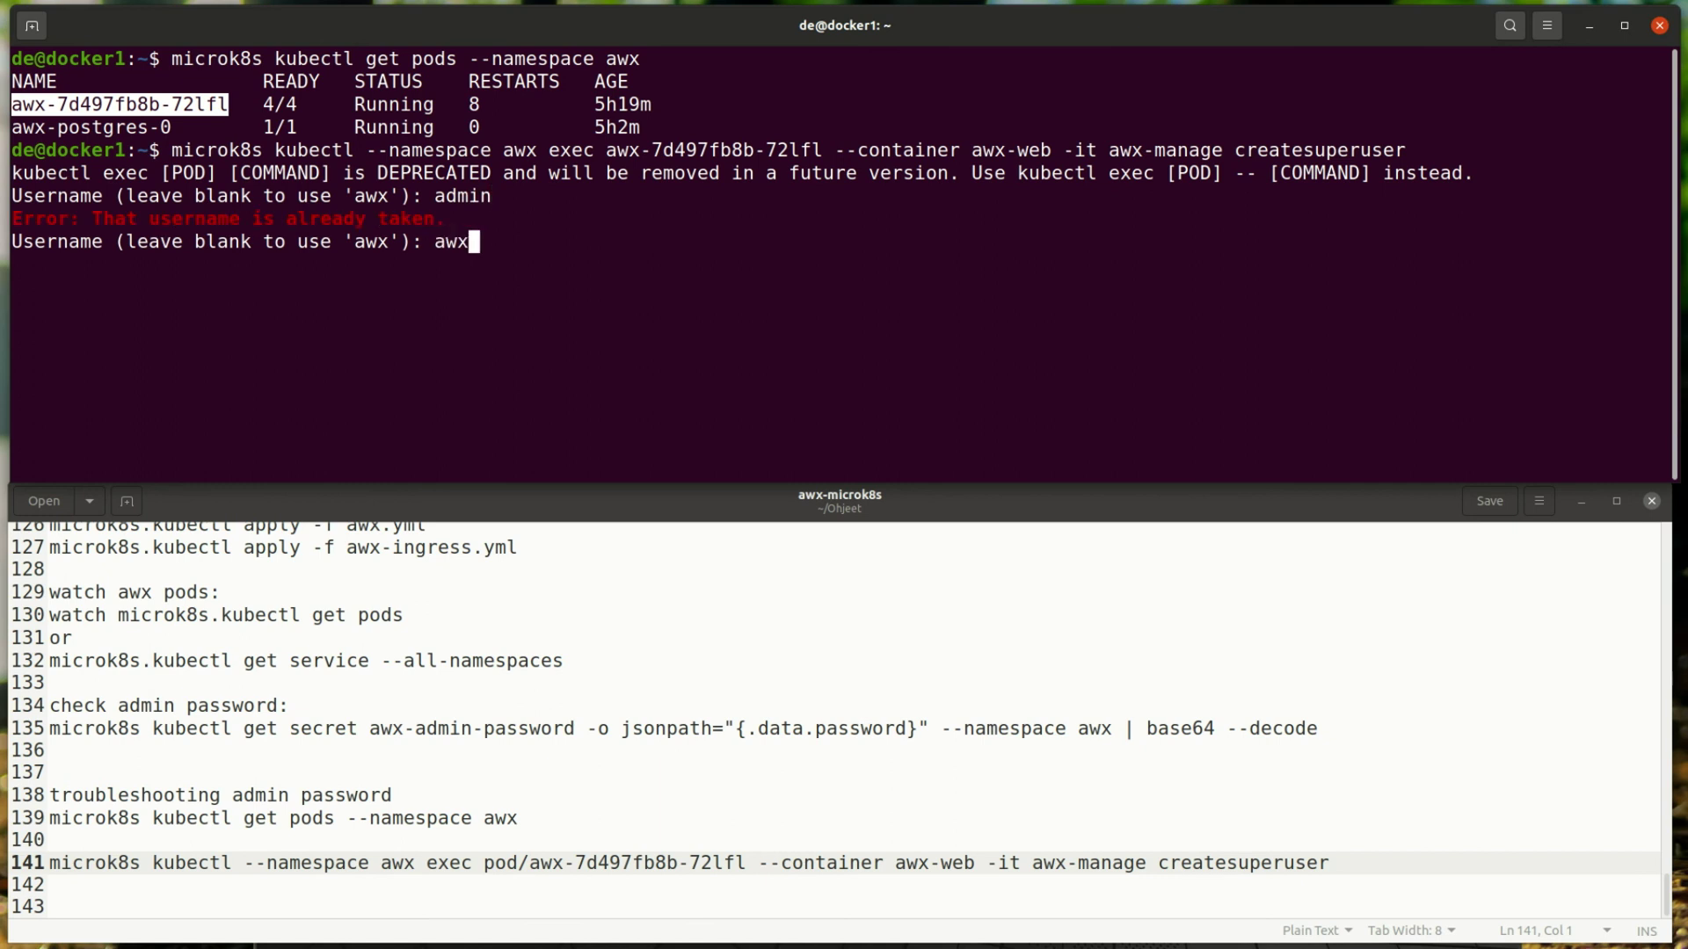
{"action": "key", "text": "BackSpace"}
{"action": "key", "text": "BackSpace"}
{"action": "key", "text": "BackSpace"}
{"action": "type", "text": "awx"}
{"action": "key", "text": "Return"}
{"action": "key", "text": "Return"}
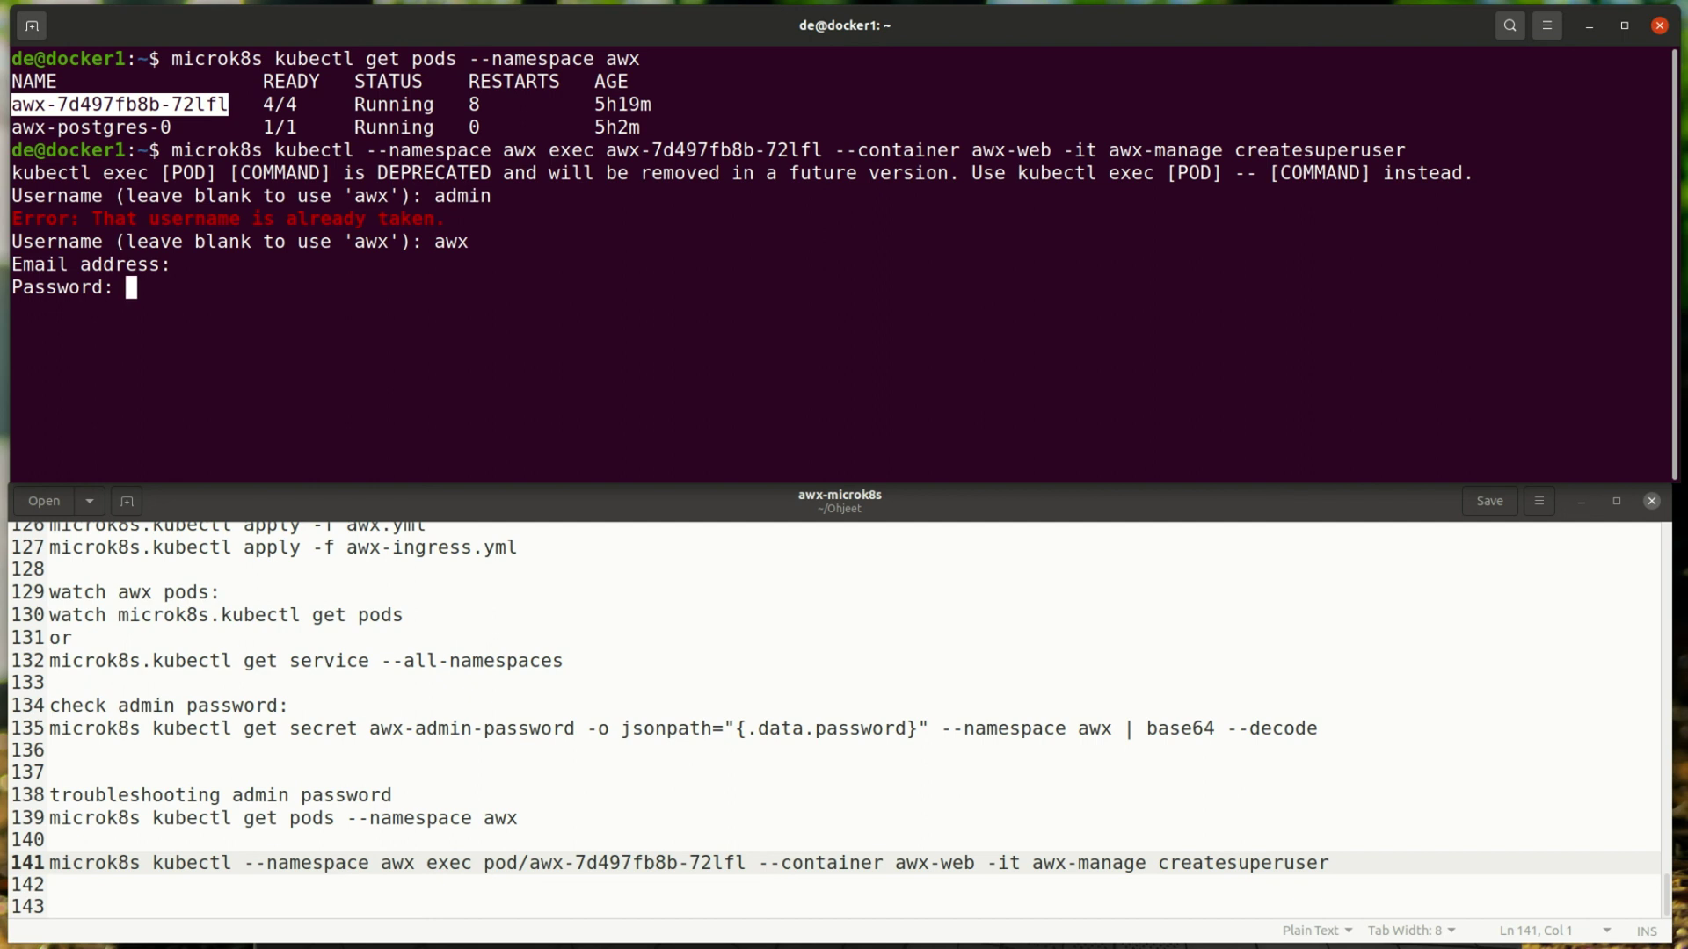
{"action": "type", "text": "password"}
{"action": "key", "text": "Return"}
{"action": "type", "text": "password"}
{"action": "key", "text": "Return"}
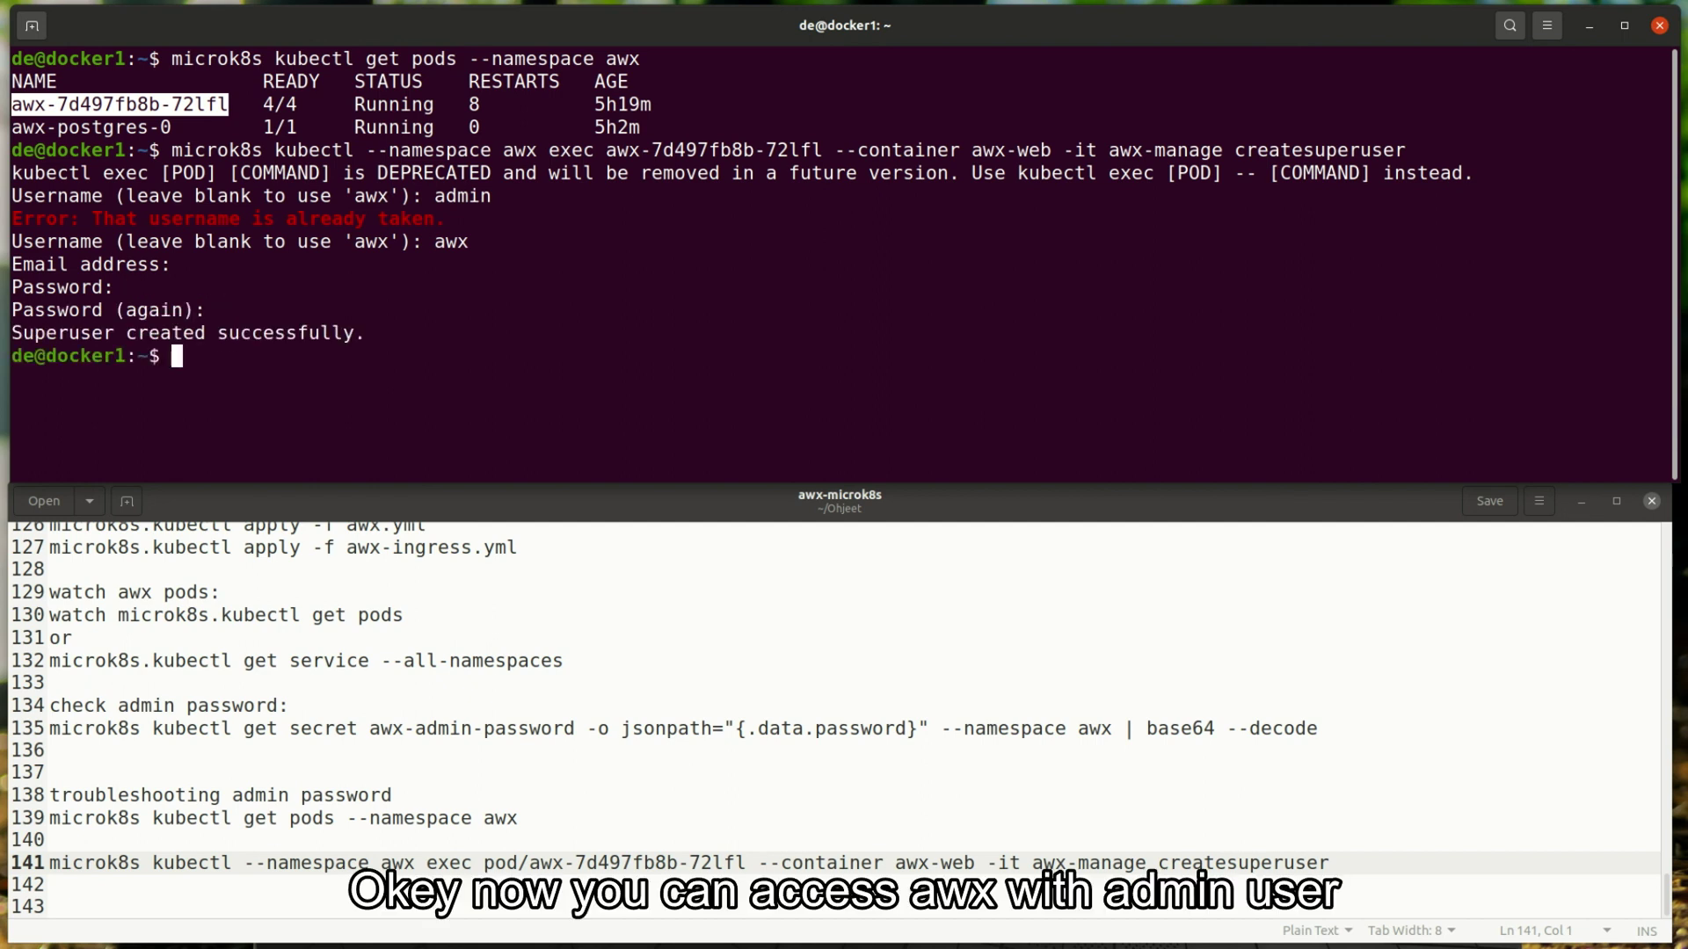
Step: Enter the awx username and password on the AWX login page and sign in
{"action": "key", "text": "alt+Tab"}
{"action": "double_click", "coordinate": [521, 522]}
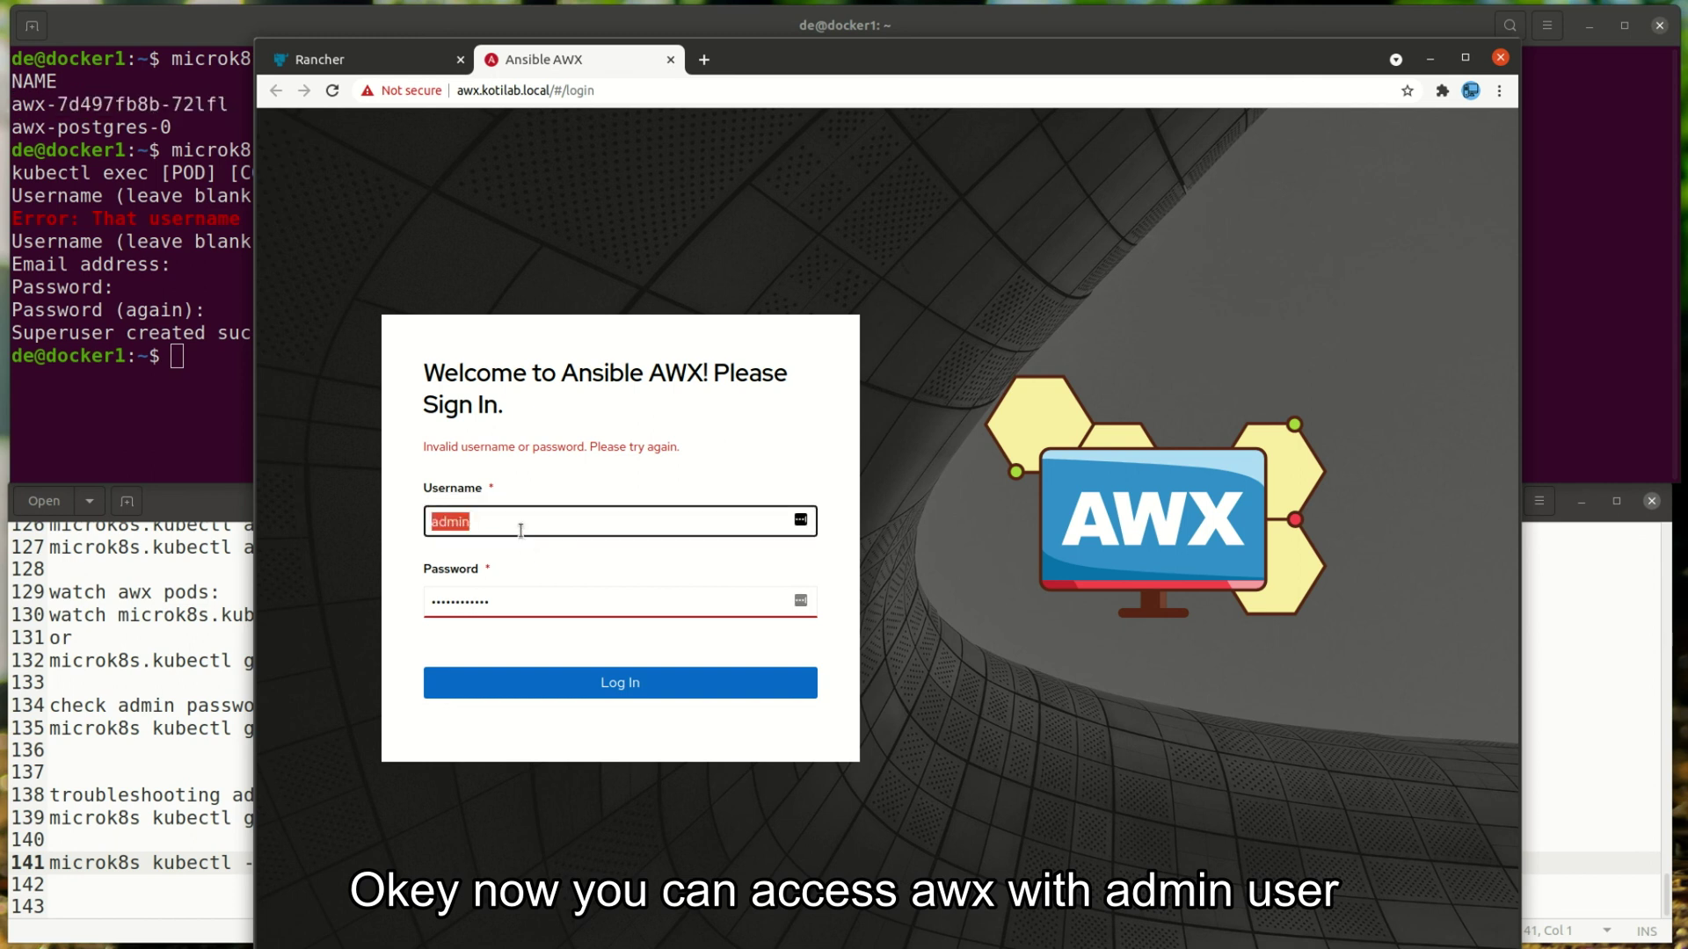
{"action": "type", "text": "awx"}
{"action": "left_click", "coordinate": [525, 600]}
{"action": "double_click", "coordinate": [525, 600]}
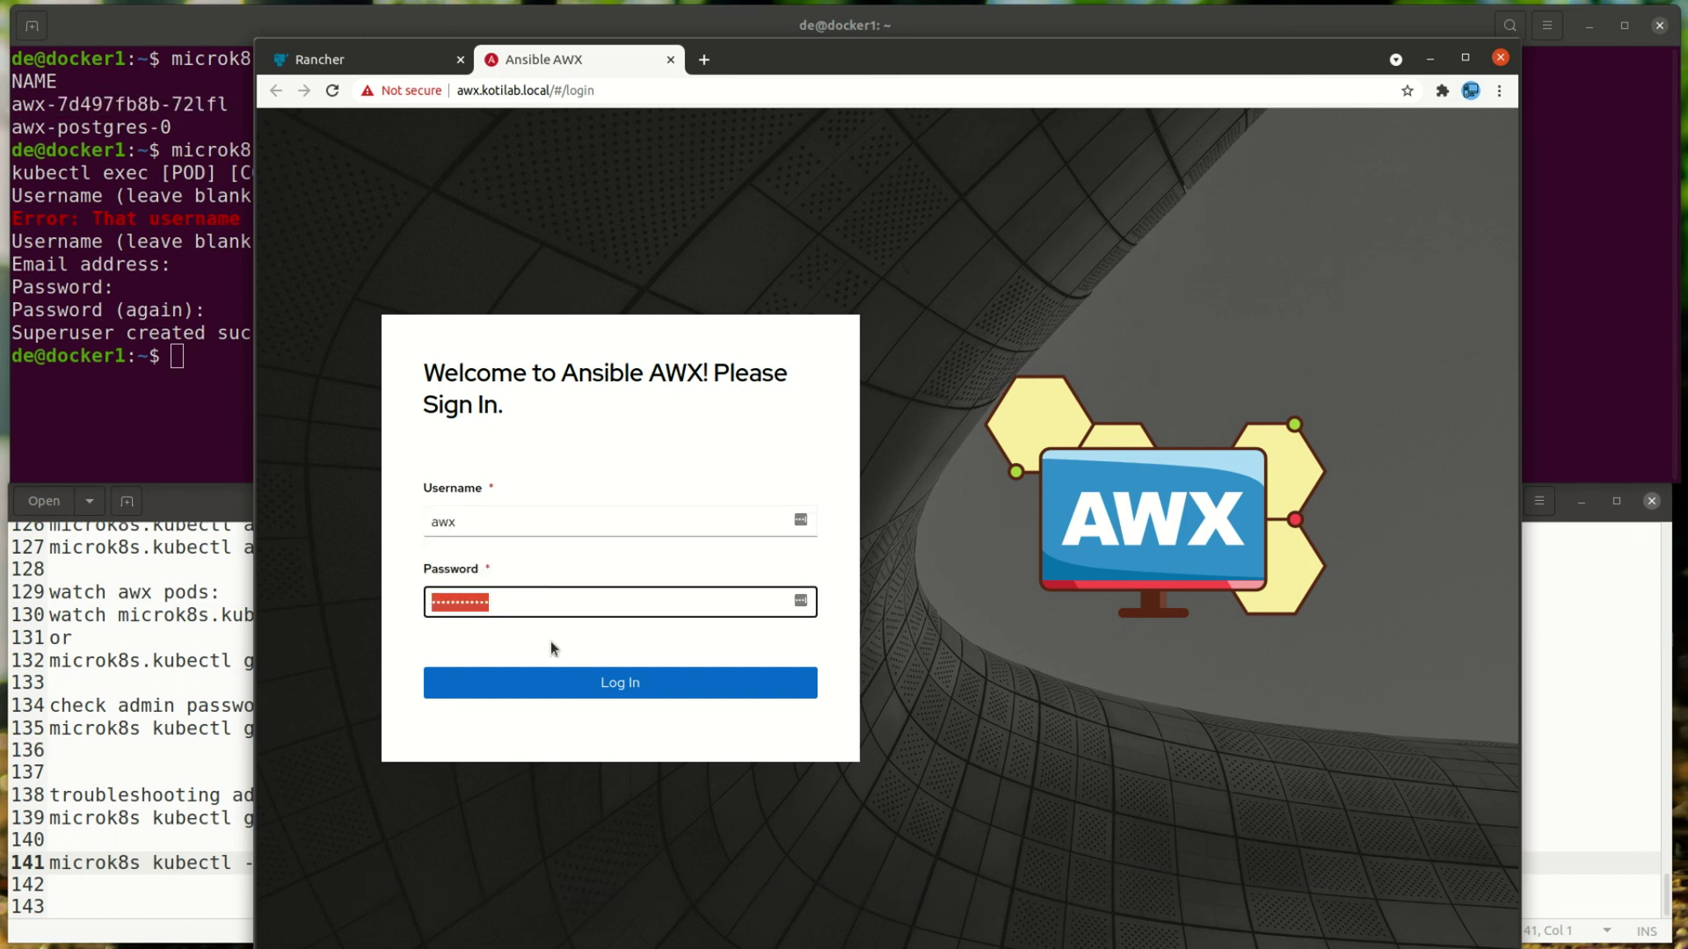
{"action": "left_click", "coordinate": [554, 685]}
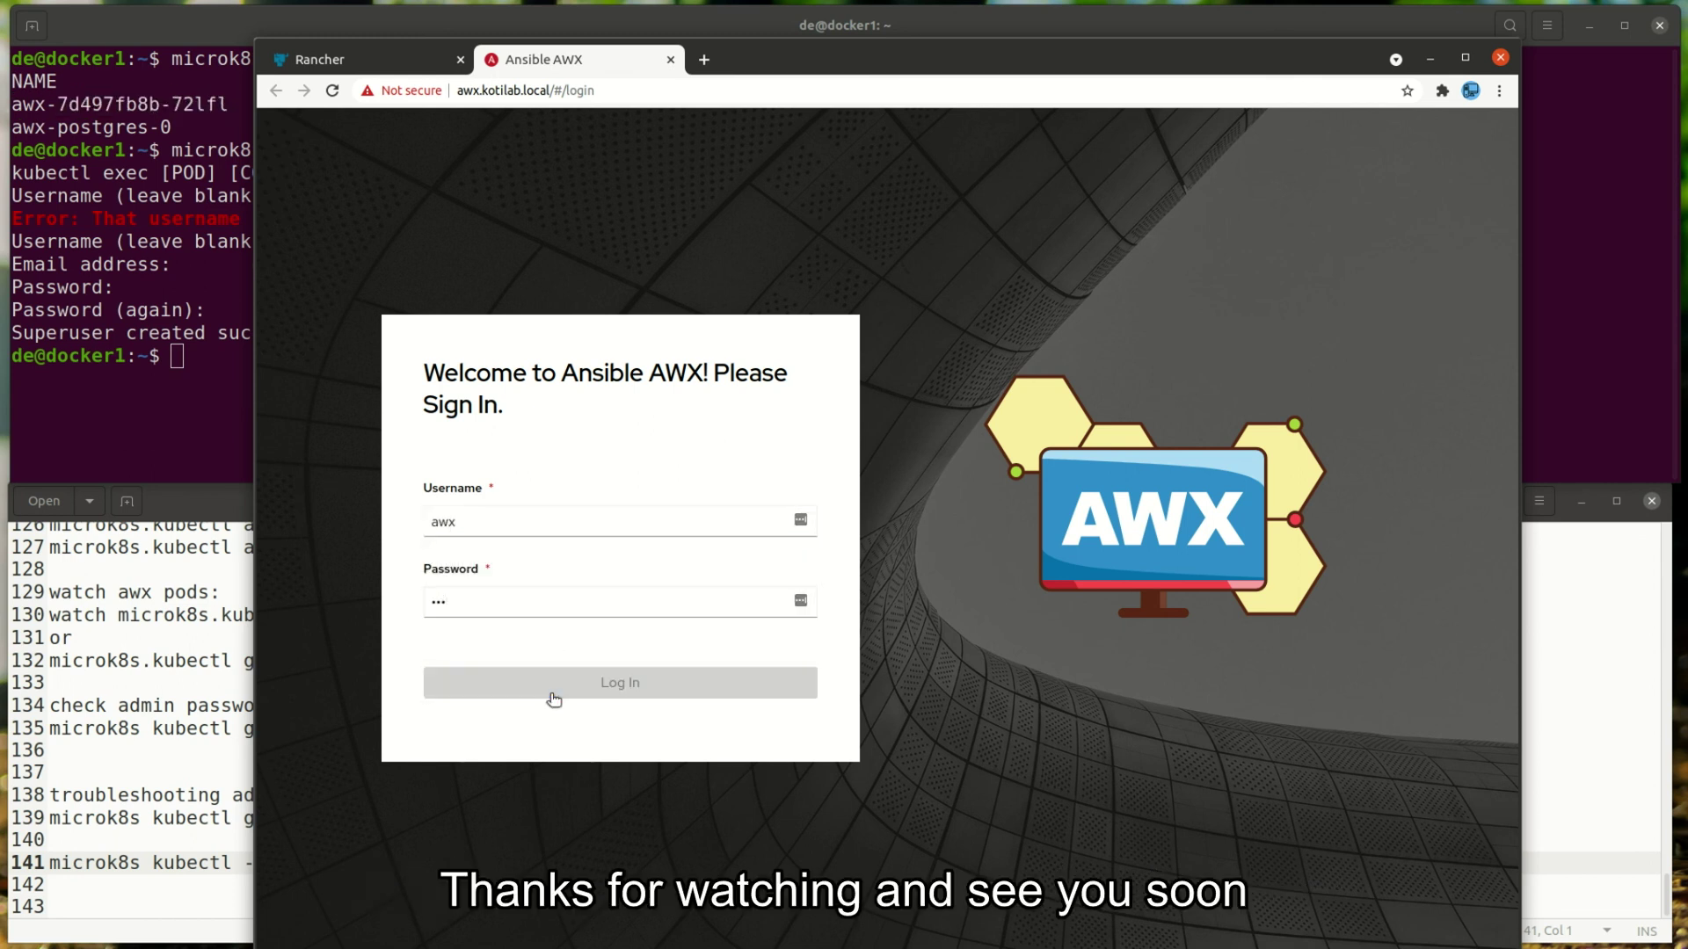